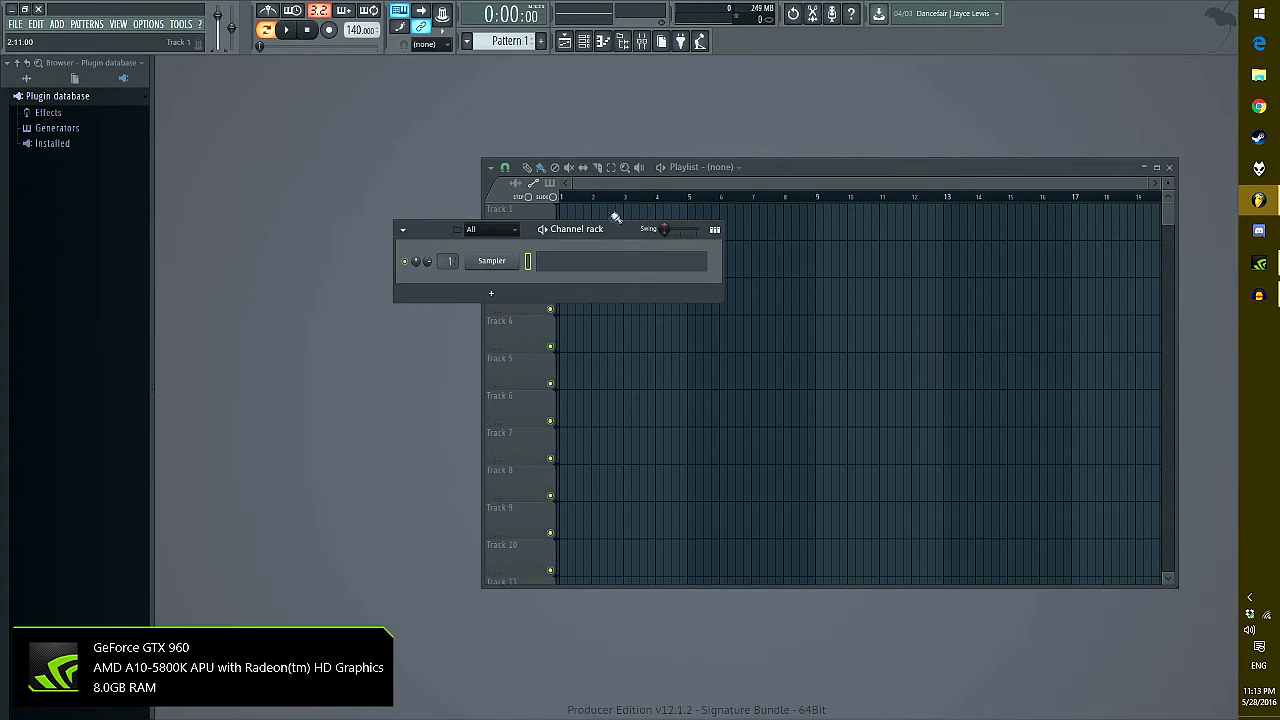
Add a Serum synth channel to the channel rack and play a test note on it
{"action": "left_click_drag", "start_coordinate": [630, 231], "coordinate": [536, 165]}
{"action": "left_click", "coordinate": [396, 227]}
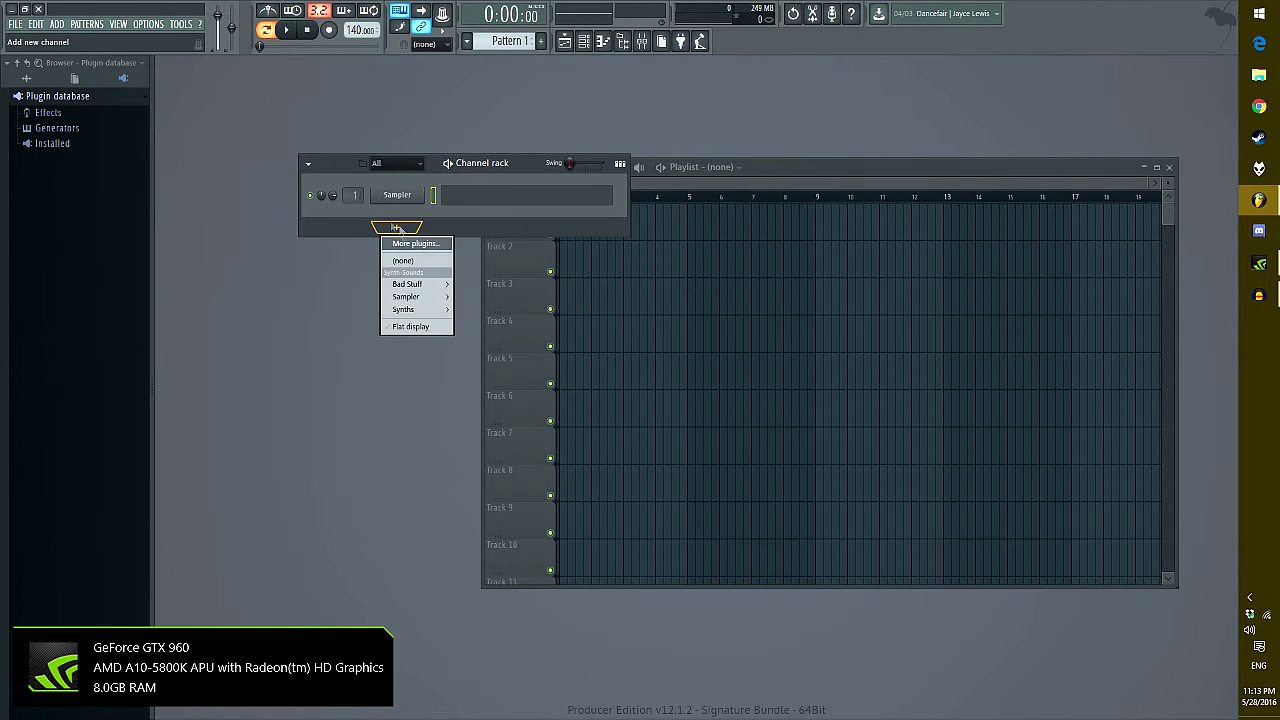
{"action": "mouse_move", "coordinate": [437, 302]}
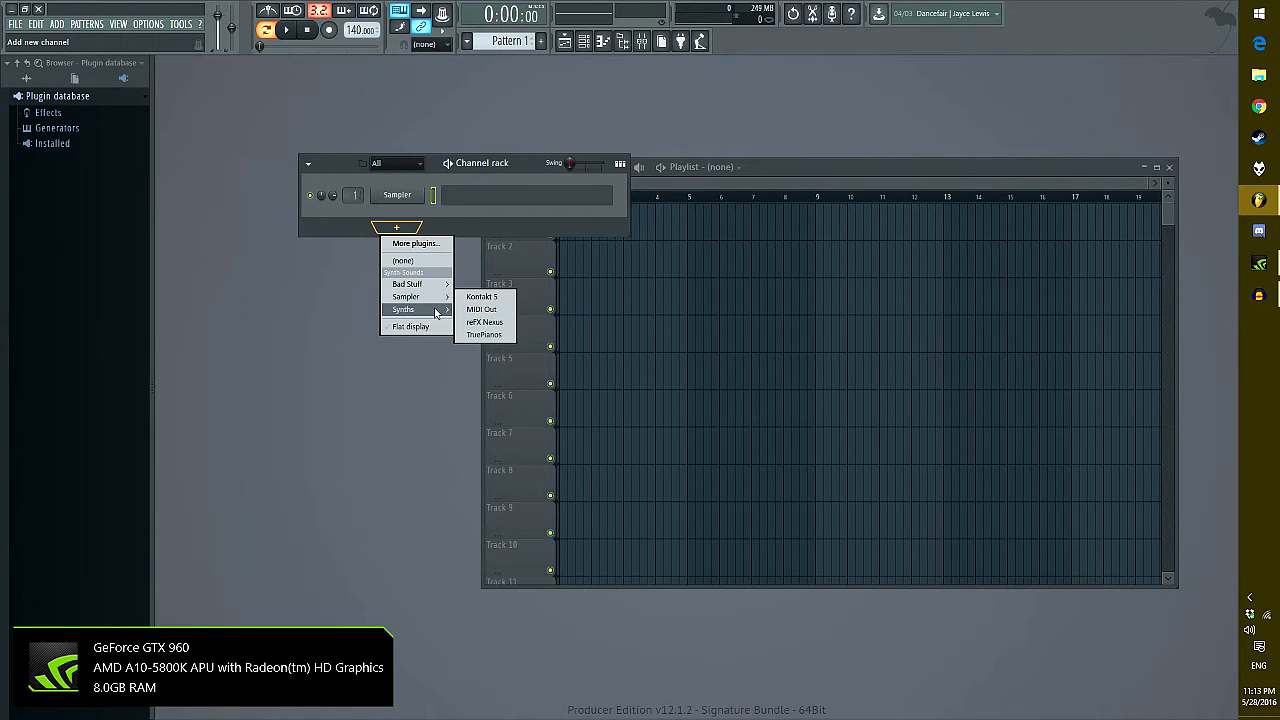
{"action": "left_click", "coordinate": [483, 346]}
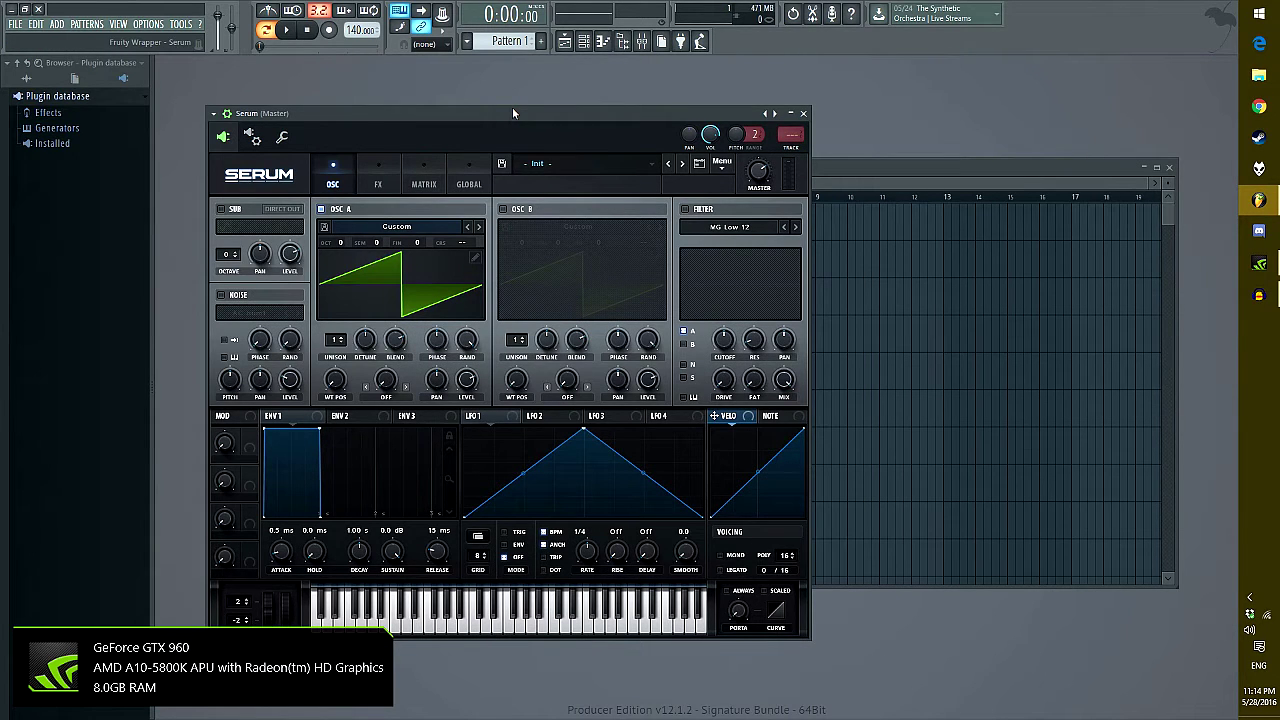
{"action": "key", "text": "z"}
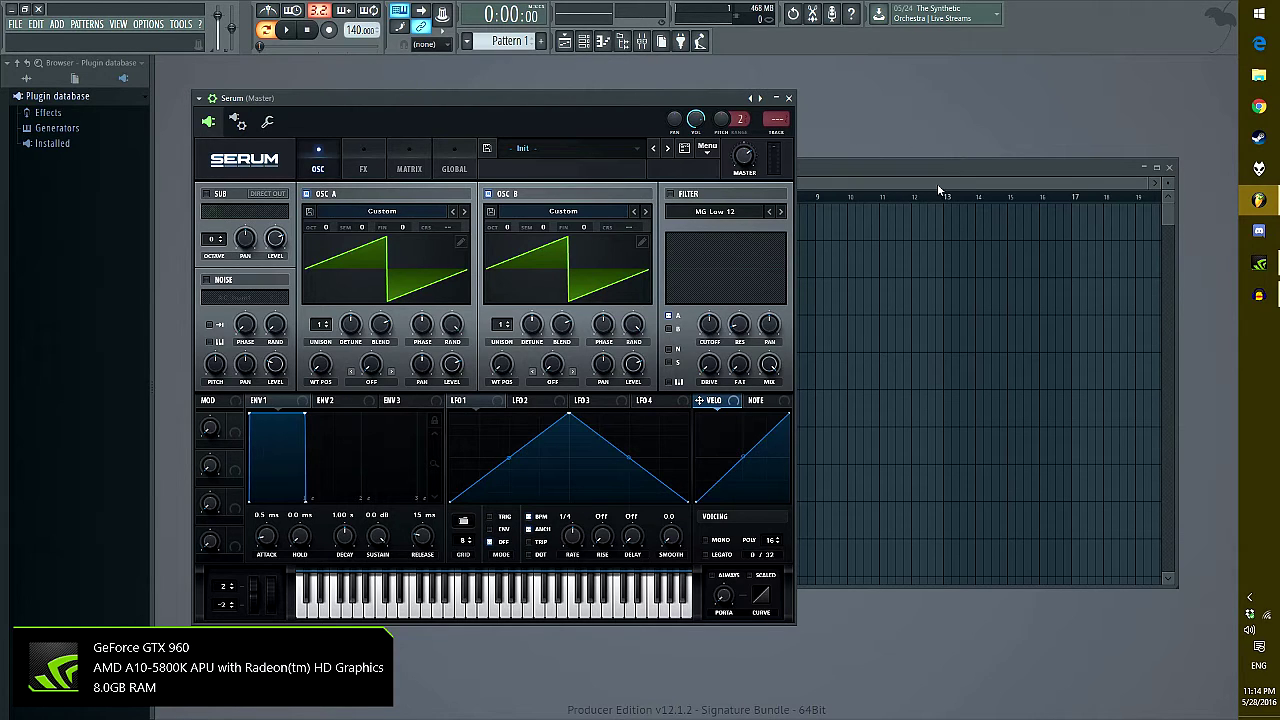
Browse the Essential Guitar samples, expand the VRG1 Distortion 8th Flag 140BPM folder and widen the browser
{"action": "left_click_drag", "start_coordinate": [937, 182], "coordinate": [708, 120]}
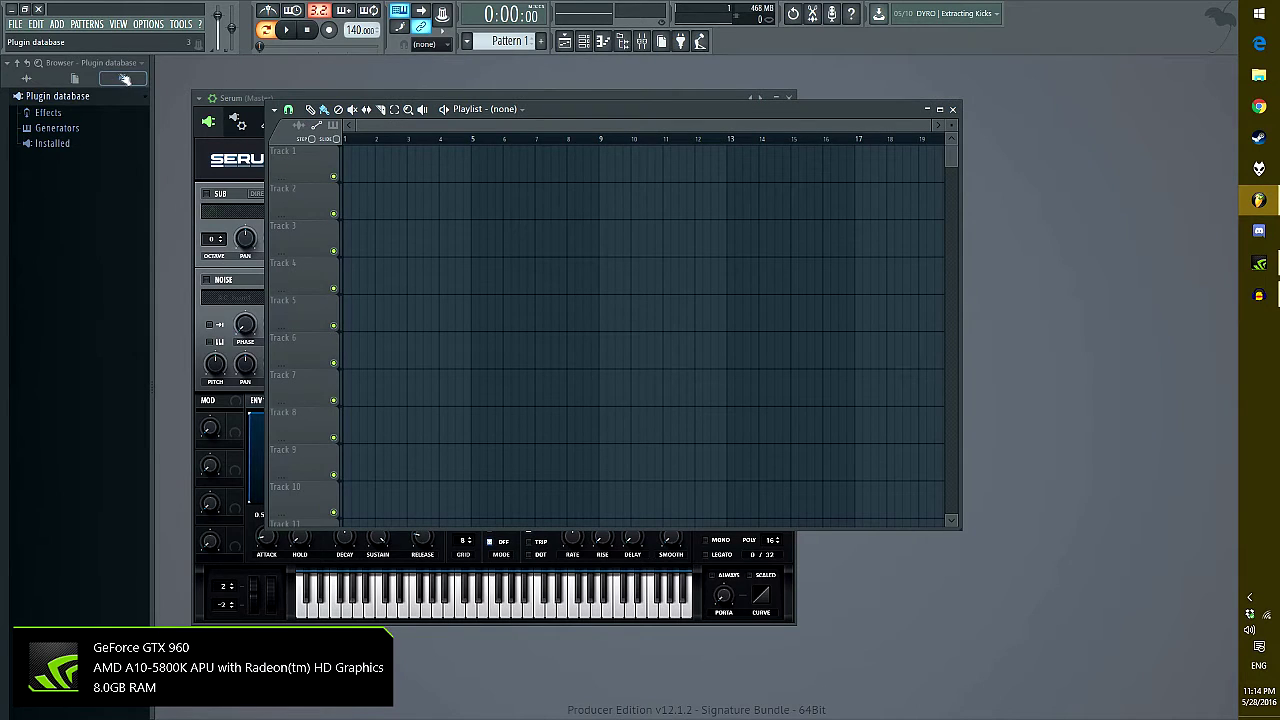
{"action": "left_click", "coordinate": [26, 78]}
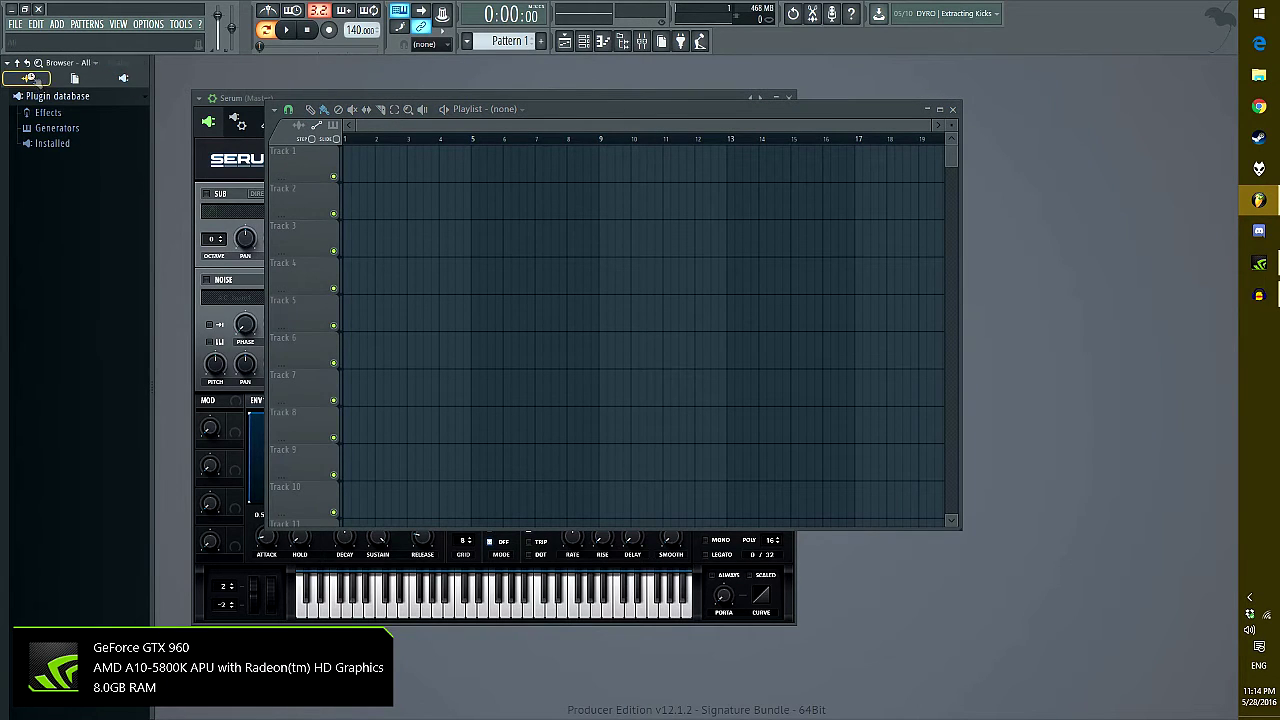
{"action": "scroll", "coordinate": [117, 237], "scroll_direction": "up", "scroll_amount": 3}
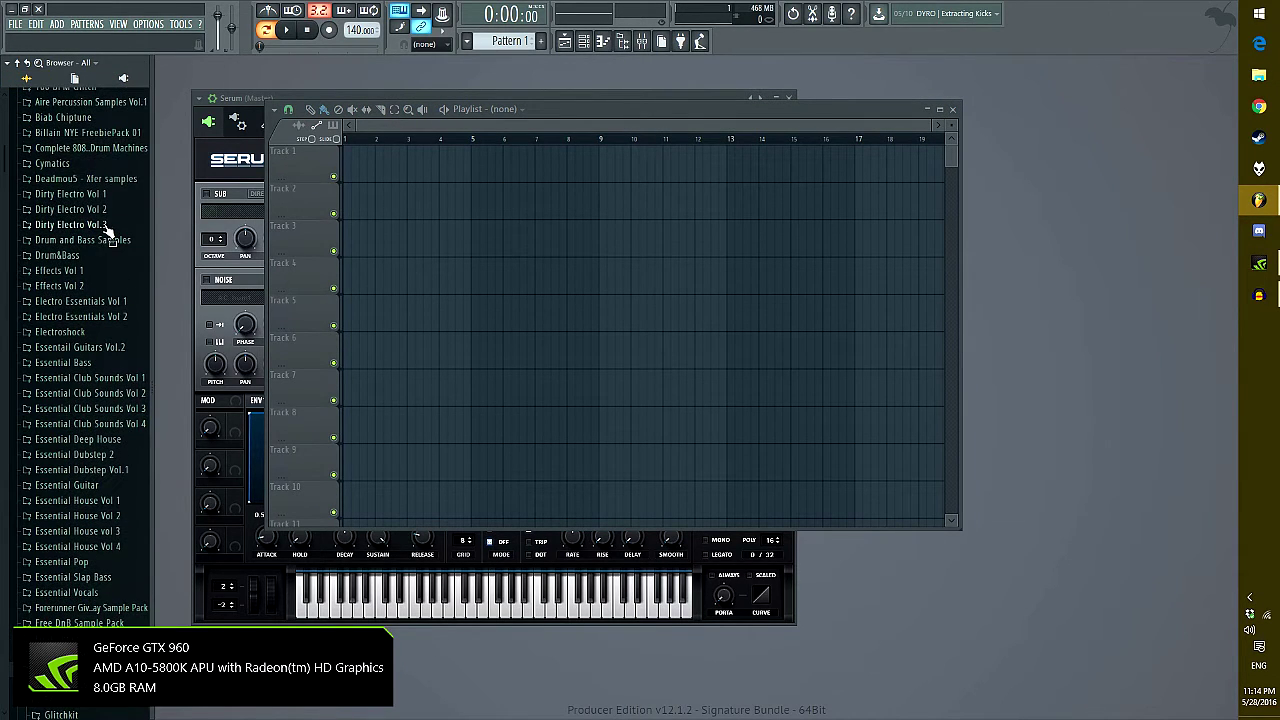
{"action": "scroll", "coordinate": [120, 240], "scroll_direction": "down", "scroll_amount": 8}
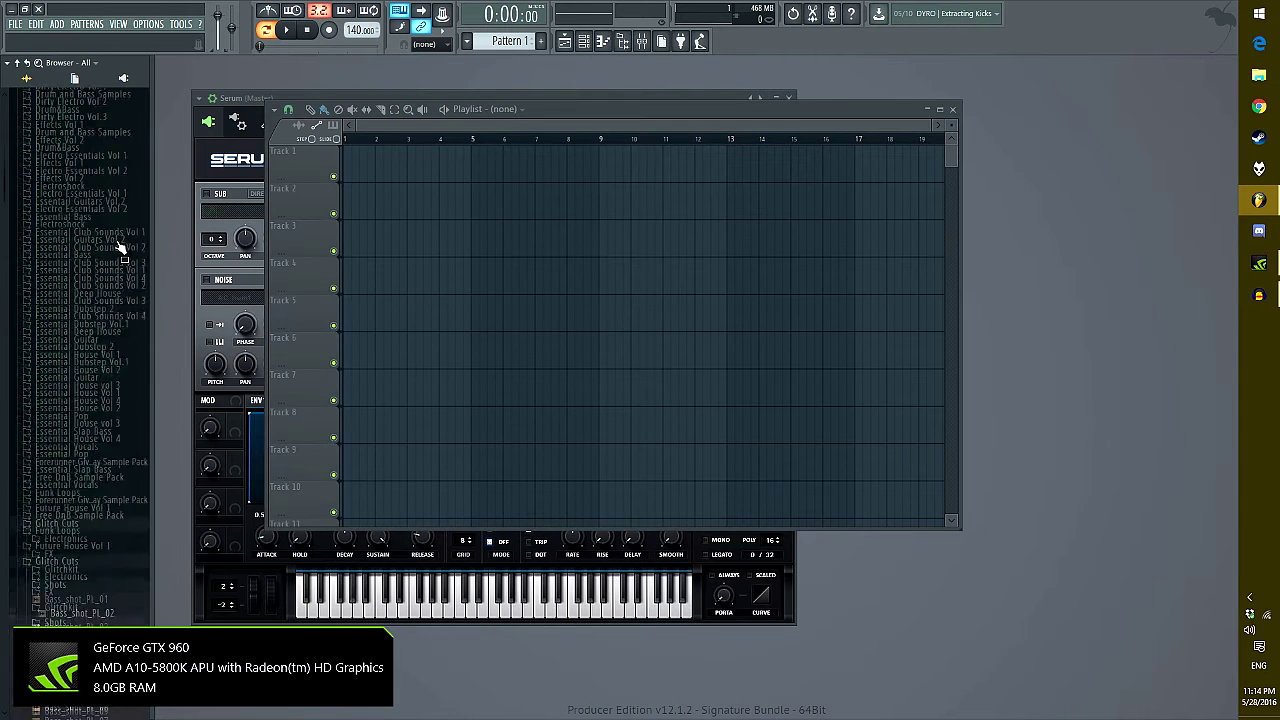
{"action": "left_click", "coordinate": [120, 235]}
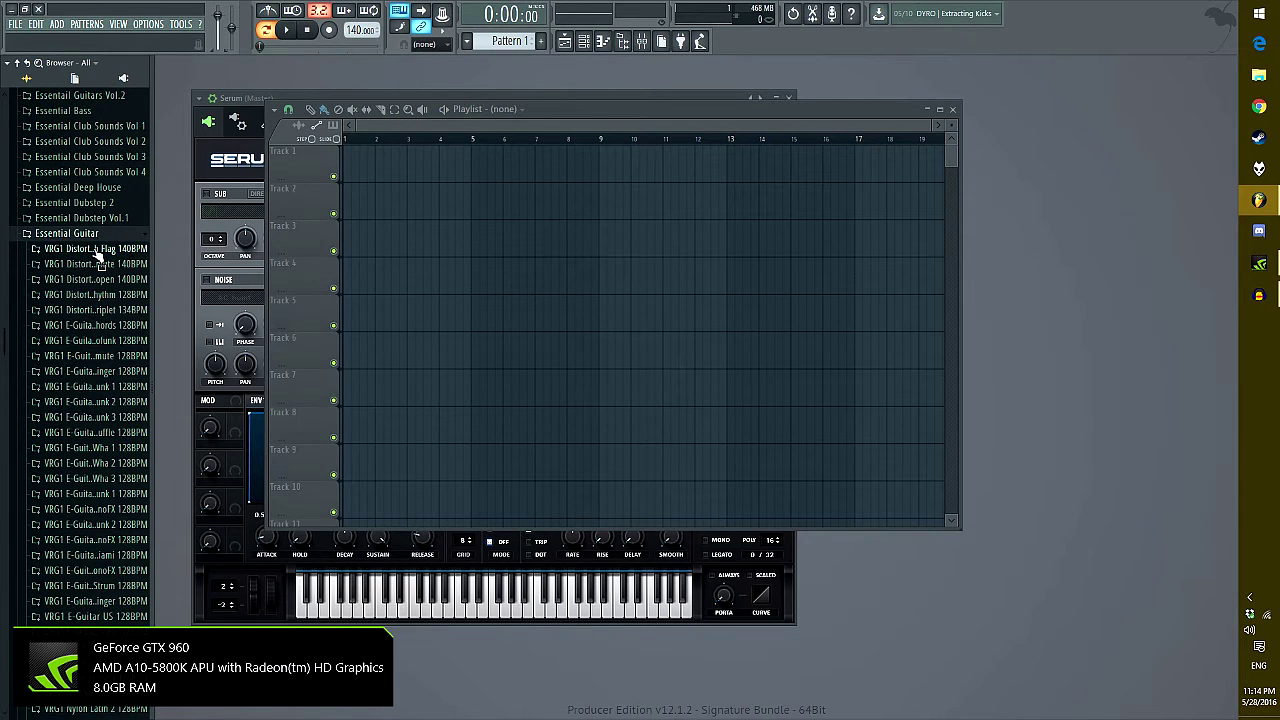
{"action": "left_click", "coordinate": [130, 249]}
{"action": "left_click_drag", "start_coordinate": [152, 248], "coordinate": [184, 246]}
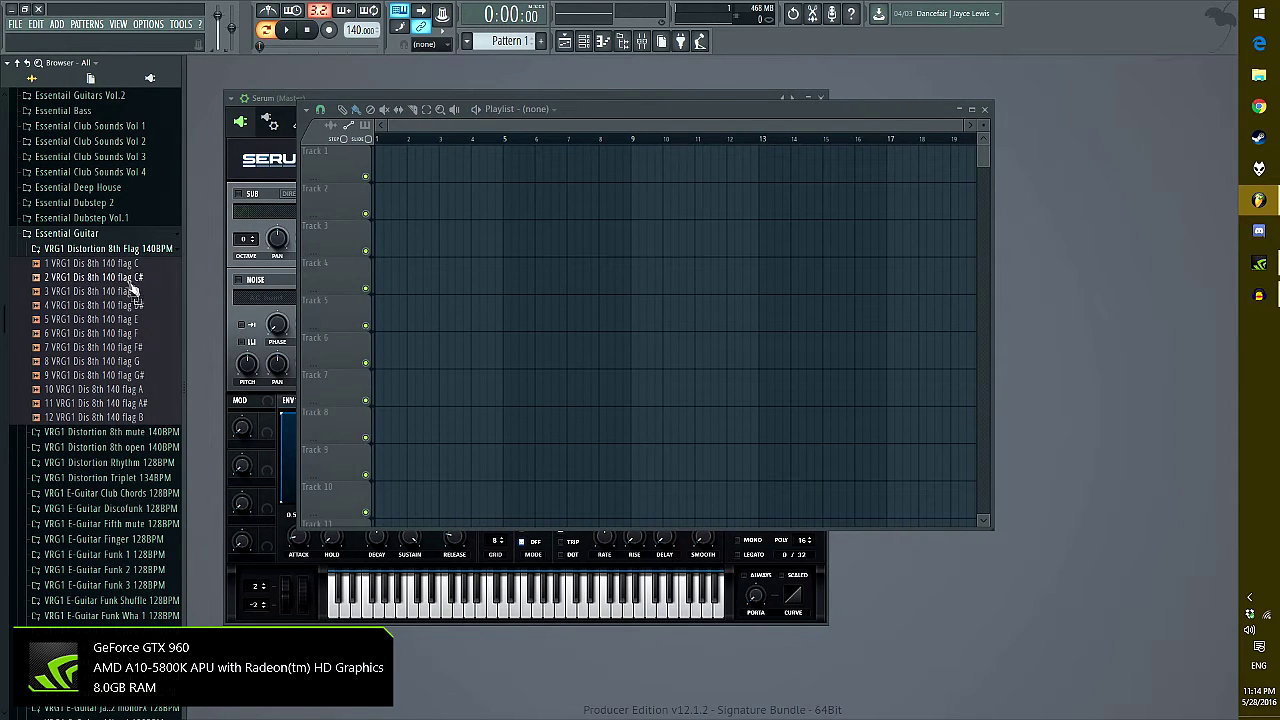
Preview the sample "3 VRG1 Dis 8th 140 flag D", place it at bar 1 of playlist Track 1 and play it
{"action": "left_click", "coordinate": [129, 294]}
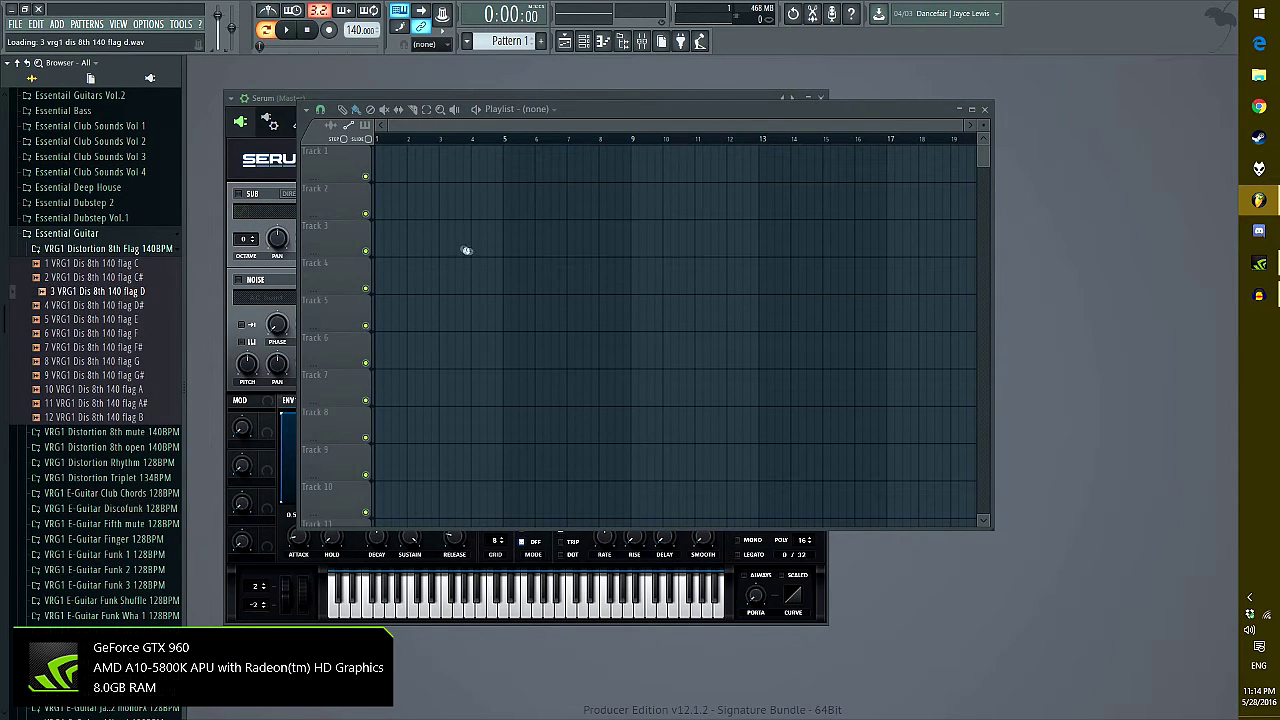
{"action": "left_click", "coordinate": [476, 110]}
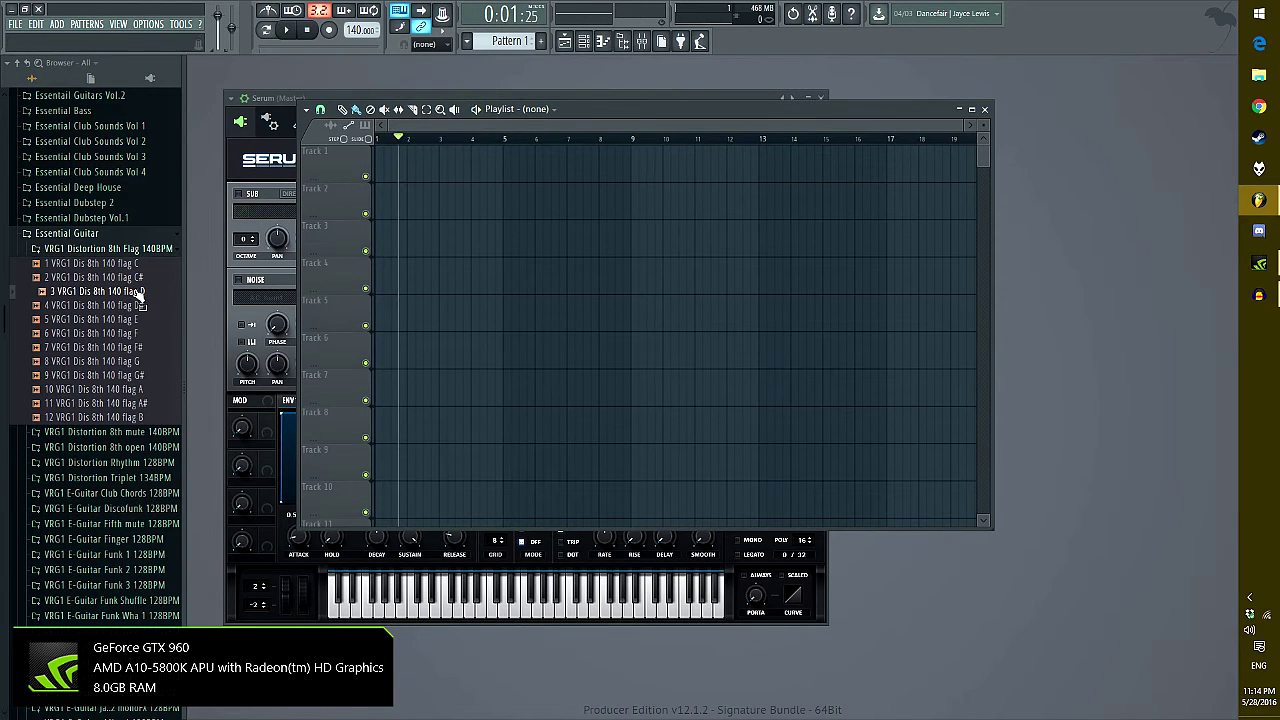
{"action": "left_click_drag", "start_coordinate": [140, 291], "coordinate": [420, 160]}
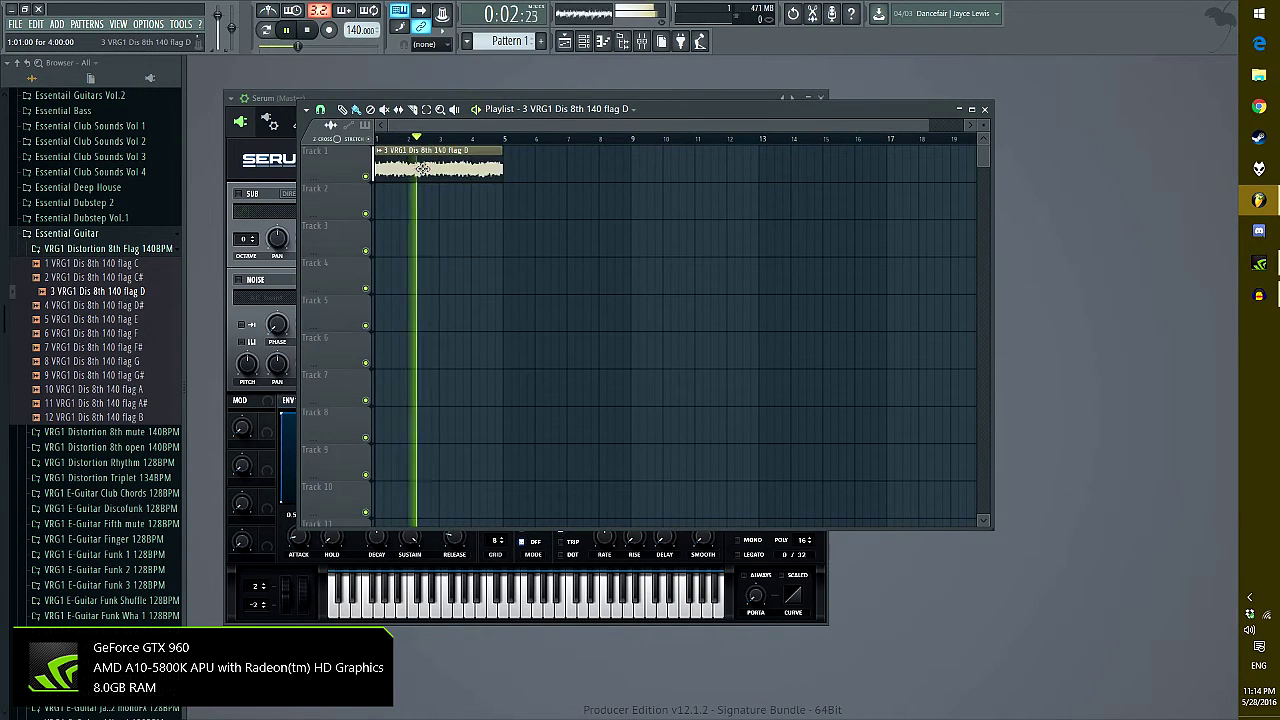
{"action": "key", "text": "space"}
Add a fade-out to the guitar sample and assign its channel to a free mixer track
{"action": "double_click", "coordinate": [460, 168]}
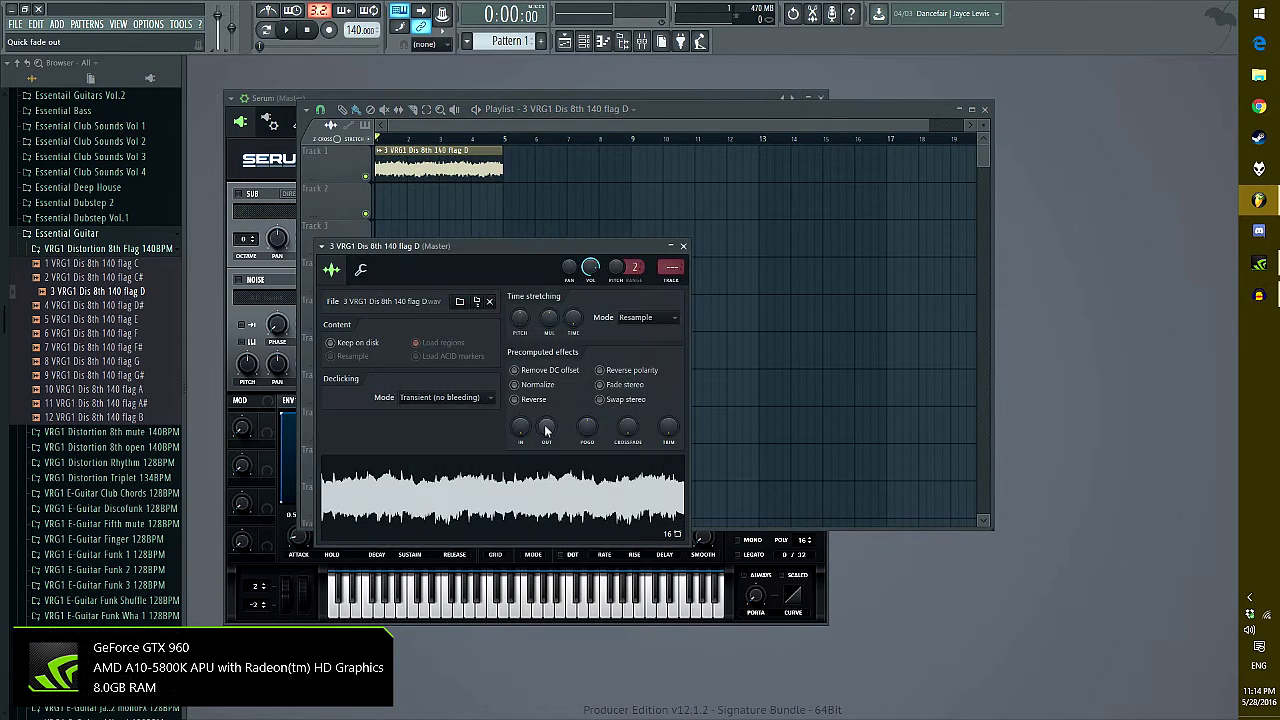
{"action": "left_click_drag", "start_coordinate": [546, 428], "coordinate": [546, 380]}
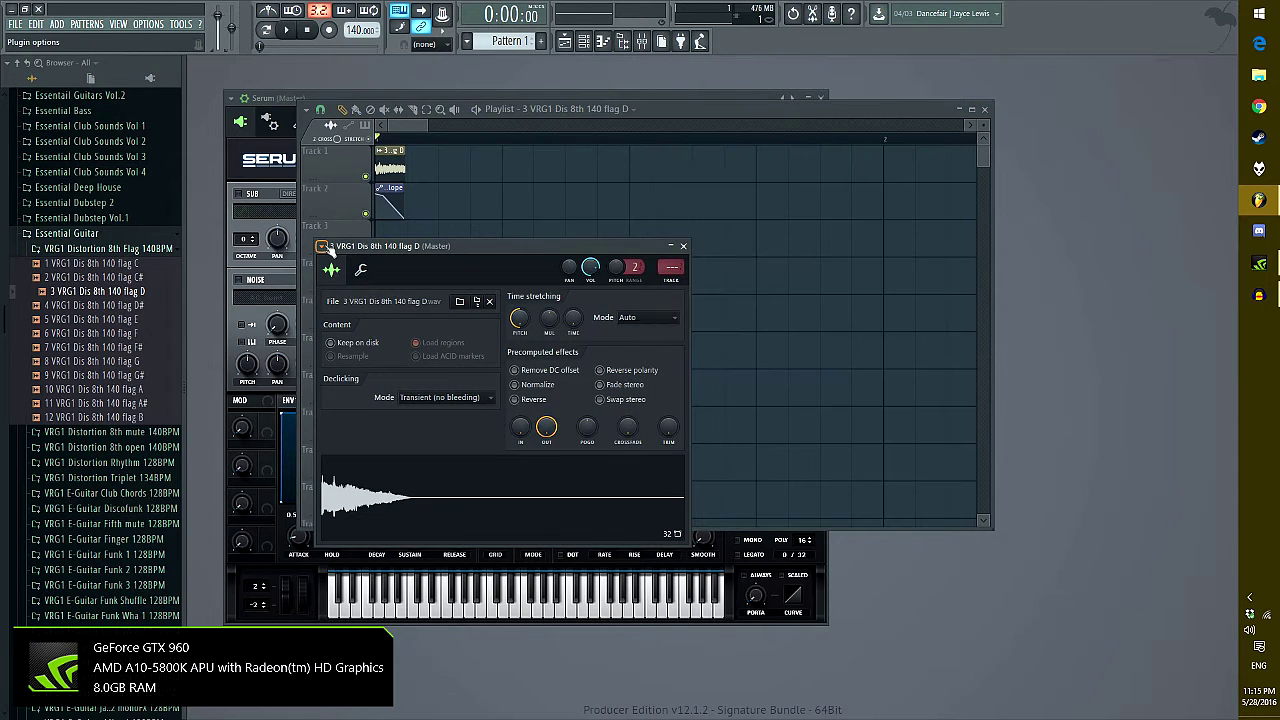
{"action": "left_click", "coordinate": [322, 246]}
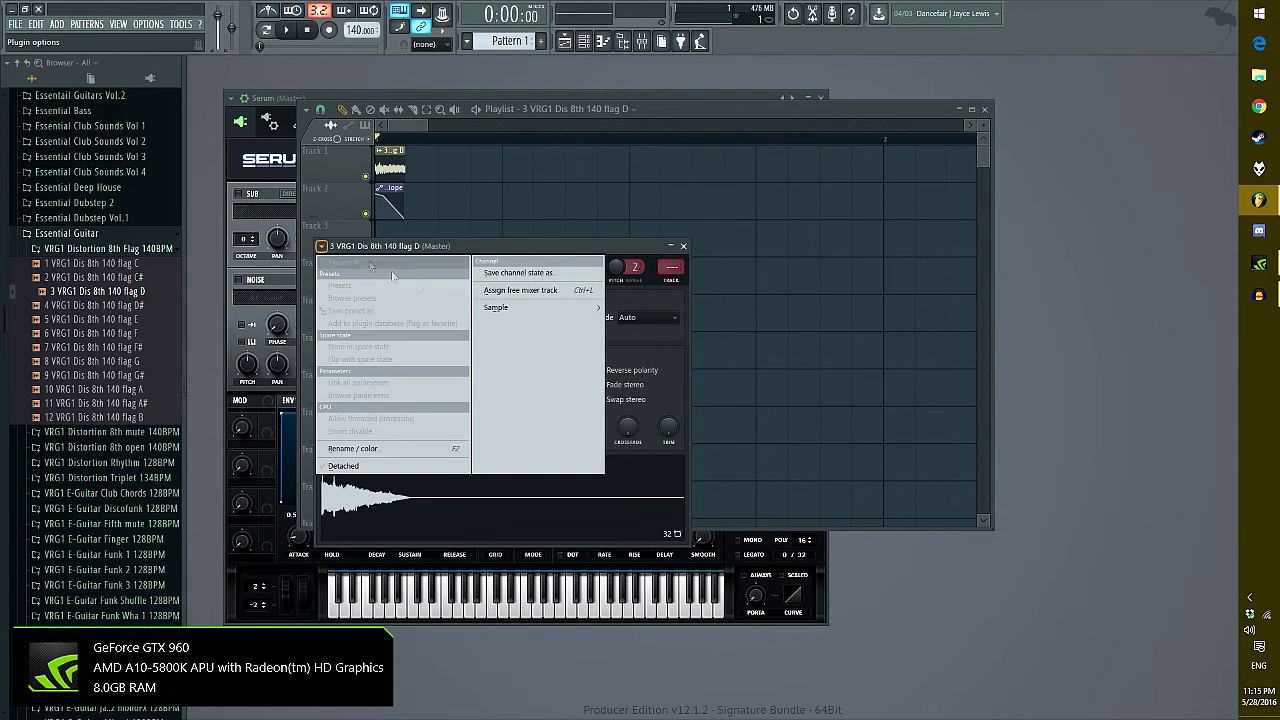
{"action": "left_click", "coordinate": [520, 290]}
{"action": "left_click_drag", "start_coordinate": [428, 114], "coordinate": [428, 98]}
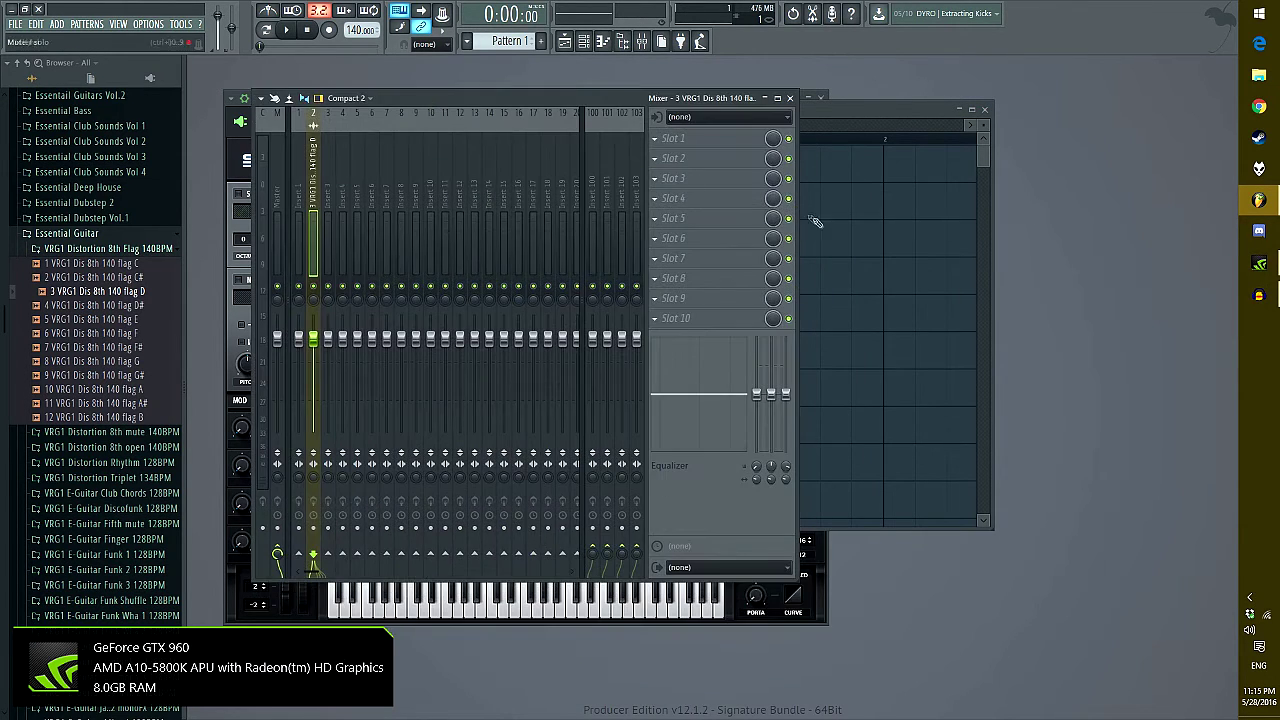
Add Fruity Parametric EQ 2 to slot 9 of the guitar's mixer track, boosting low band 2 and cutting high band 6
{"action": "left_click", "coordinate": [664, 299]}
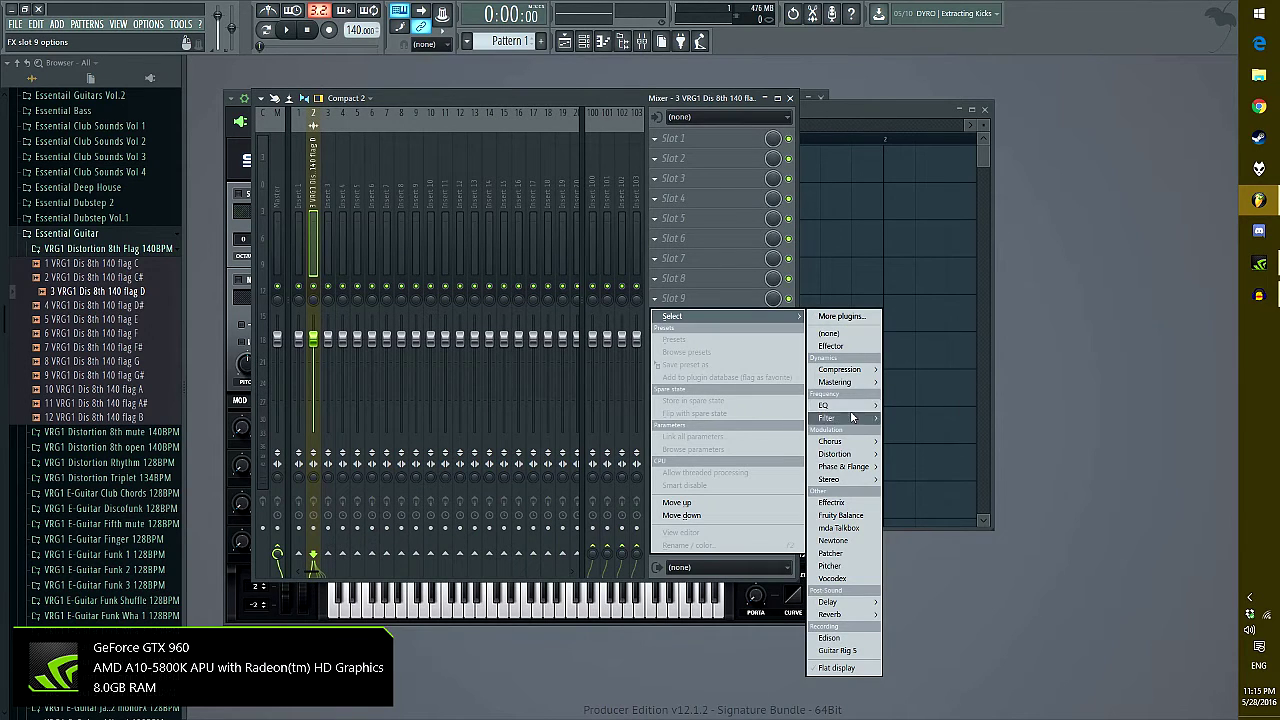
{"action": "mouse_move", "coordinate": [848, 405]}
{"action": "left_click", "coordinate": [899, 419]}
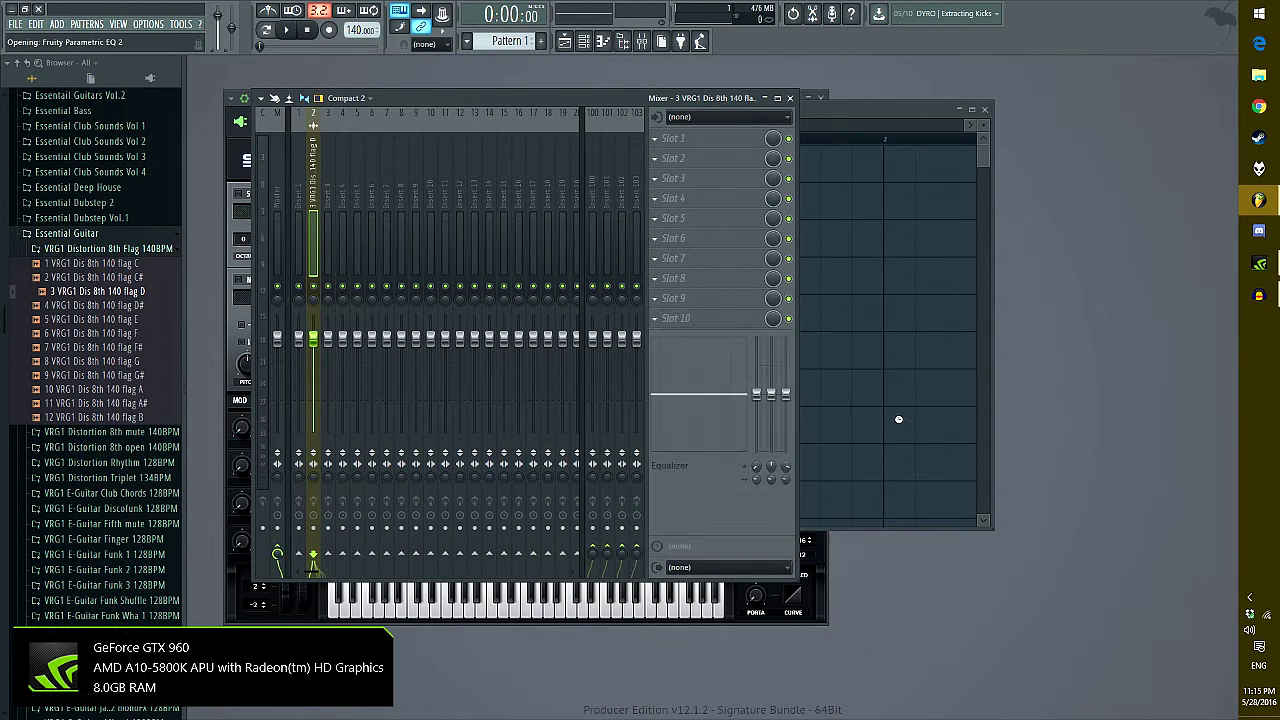
{"action": "left_click_drag", "start_coordinate": [389, 336], "coordinate": [379, 313]}
{"action": "left_click_drag", "start_coordinate": [507, 336], "coordinate": [526, 362]}
{"action": "left_click", "coordinate": [704, 228]}
Add Fruity Limiter to slot 10 of the guitar's mixer track, switch it to compressor mode and lower the threshold
{"action": "left_click", "coordinate": [680, 318]}
{"action": "mouse_move", "coordinate": [800, 393]}
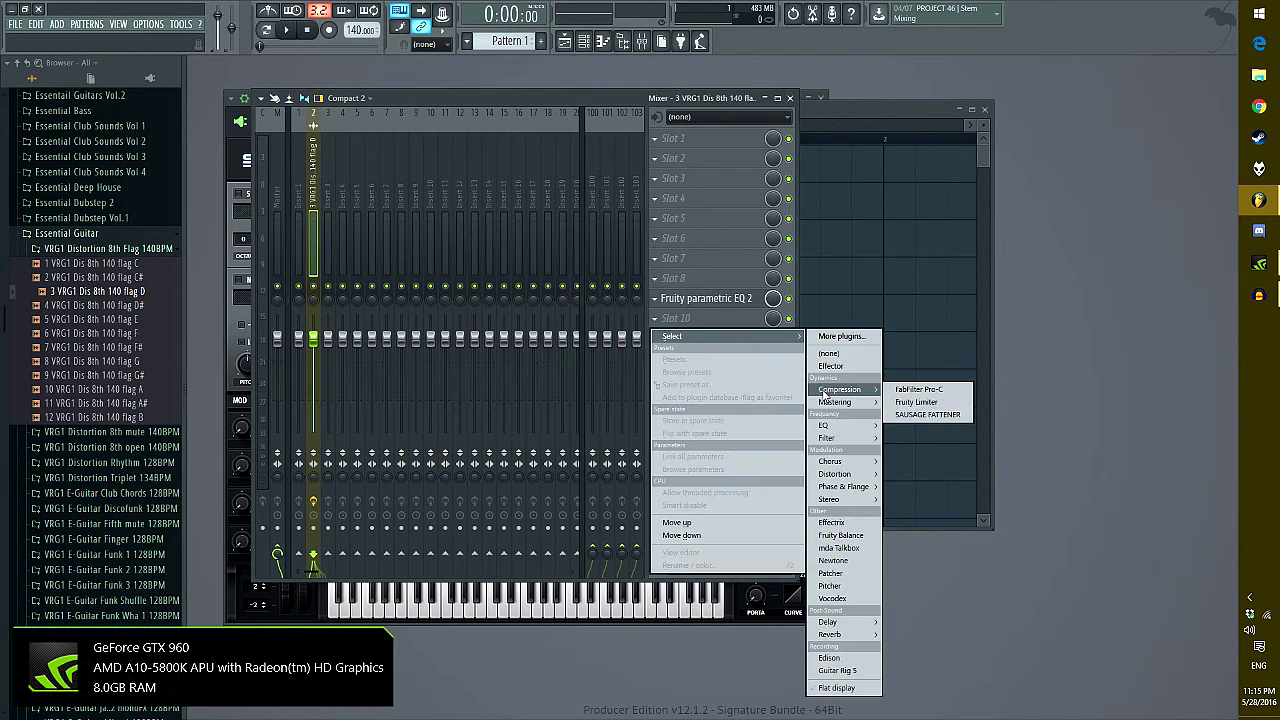
{"action": "left_click", "coordinate": [925, 408]}
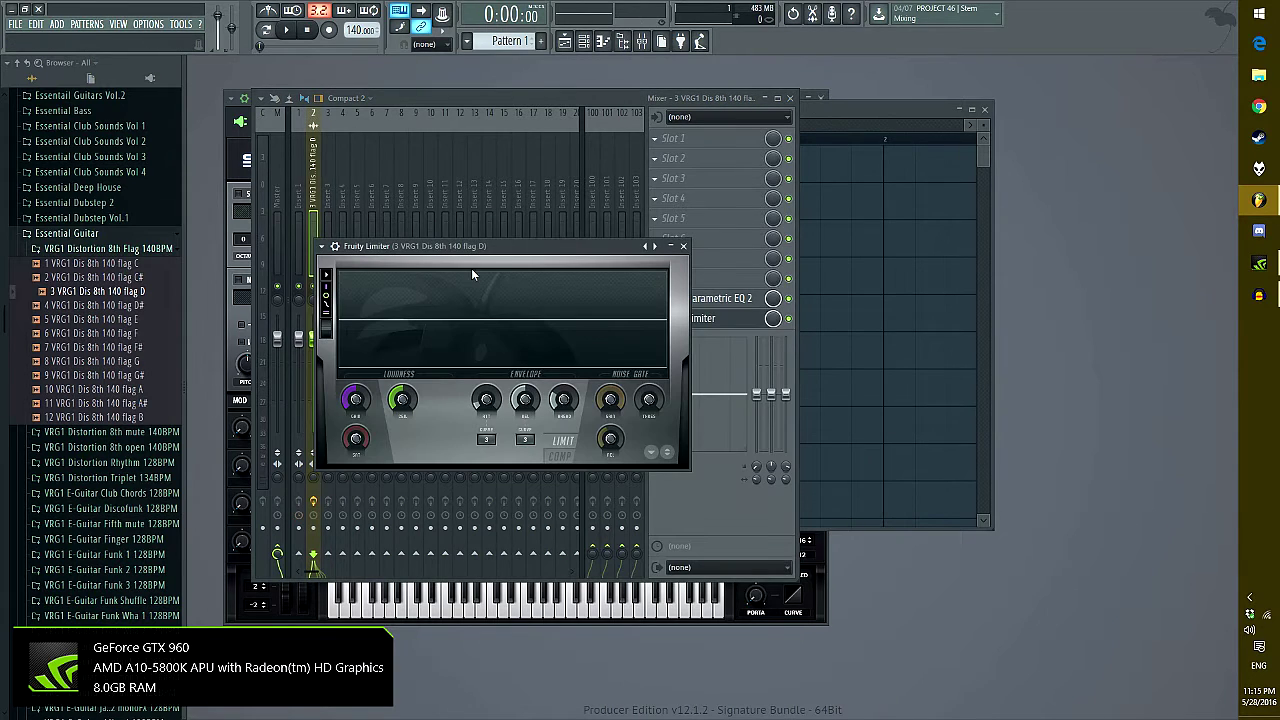
{"action": "left_click_drag", "start_coordinate": [470, 246], "coordinate": [386, 131]}
{"action": "left_click", "coordinate": [477, 342]}
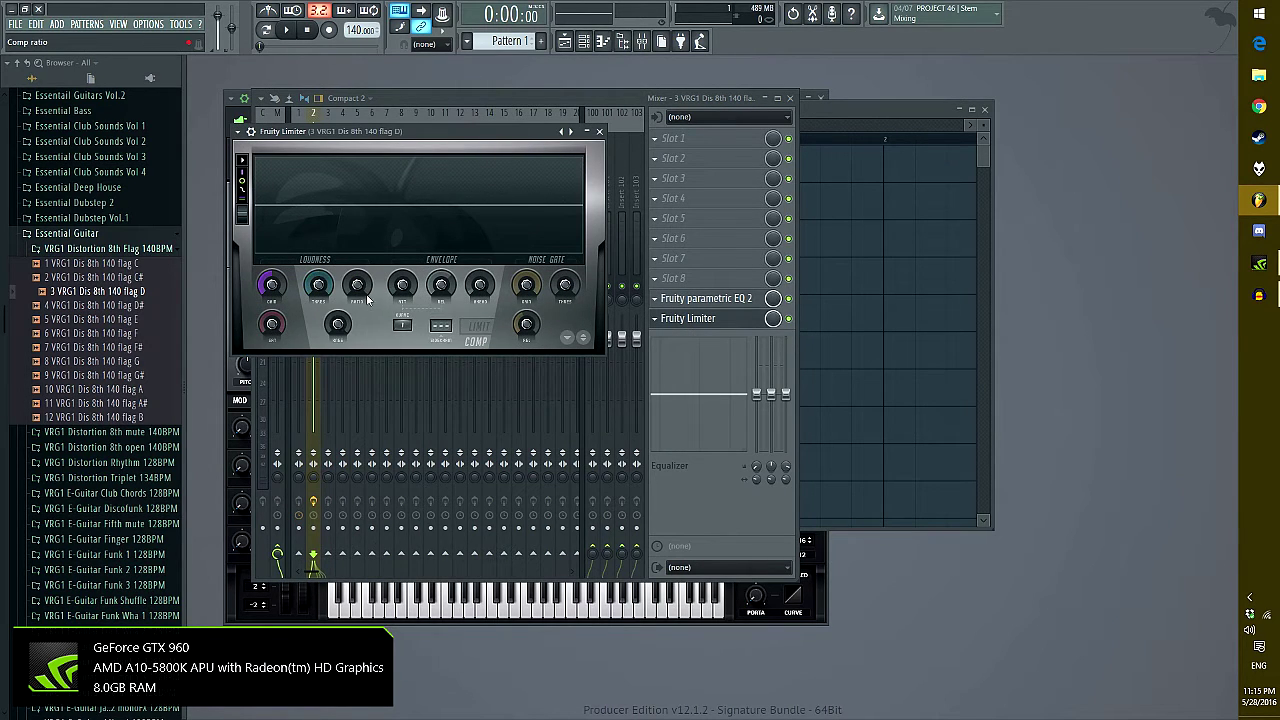
{"action": "left_click_drag", "start_coordinate": [320, 283], "coordinate": [320, 330]}
Play the shortened guitar clip and stretch its volume envelope's fade on Track 2 to reach the end of the clip
{"action": "key", "text": "F5"}
{"action": "scroll", "coordinate": [518, 140], "scroll_direction": "down", "scroll_amount": 2}
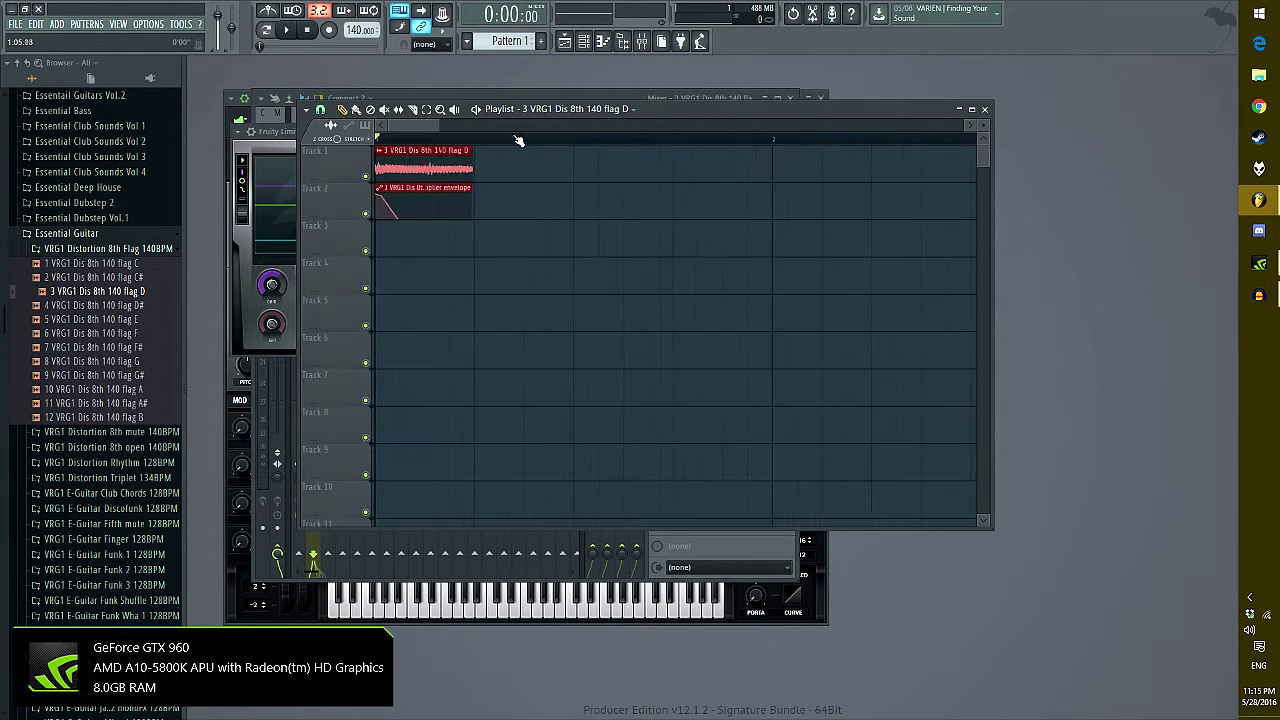
{"action": "key", "text": "space"}
{"action": "scroll", "coordinate": [518, 140], "scroll_direction": "down", "scroll_amount": 1}
{"action": "key", "text": "space"}
{"action": "left_click", "coordinate": [484, 202]}
{"action": "right_click", "coordinate": [486, 204]}
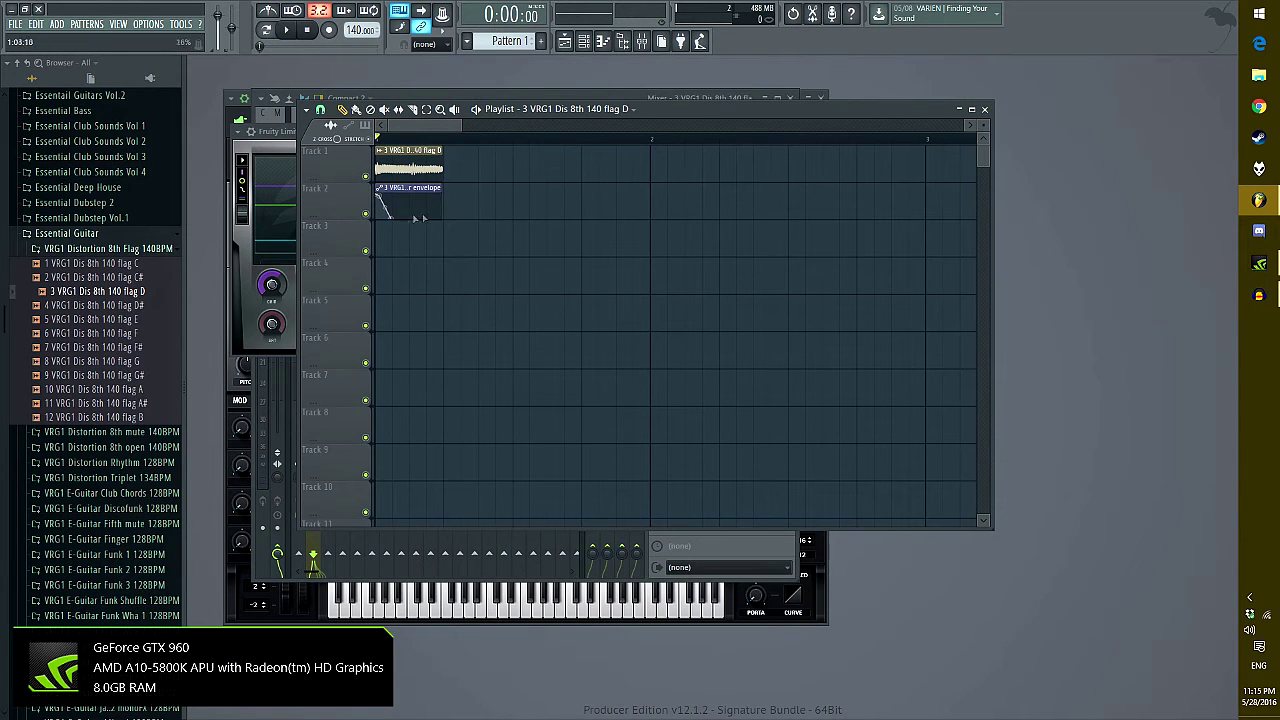
{"action": "left_click_drag", "start_coordinate": [380, 197], "coordinate": [455, 222]}
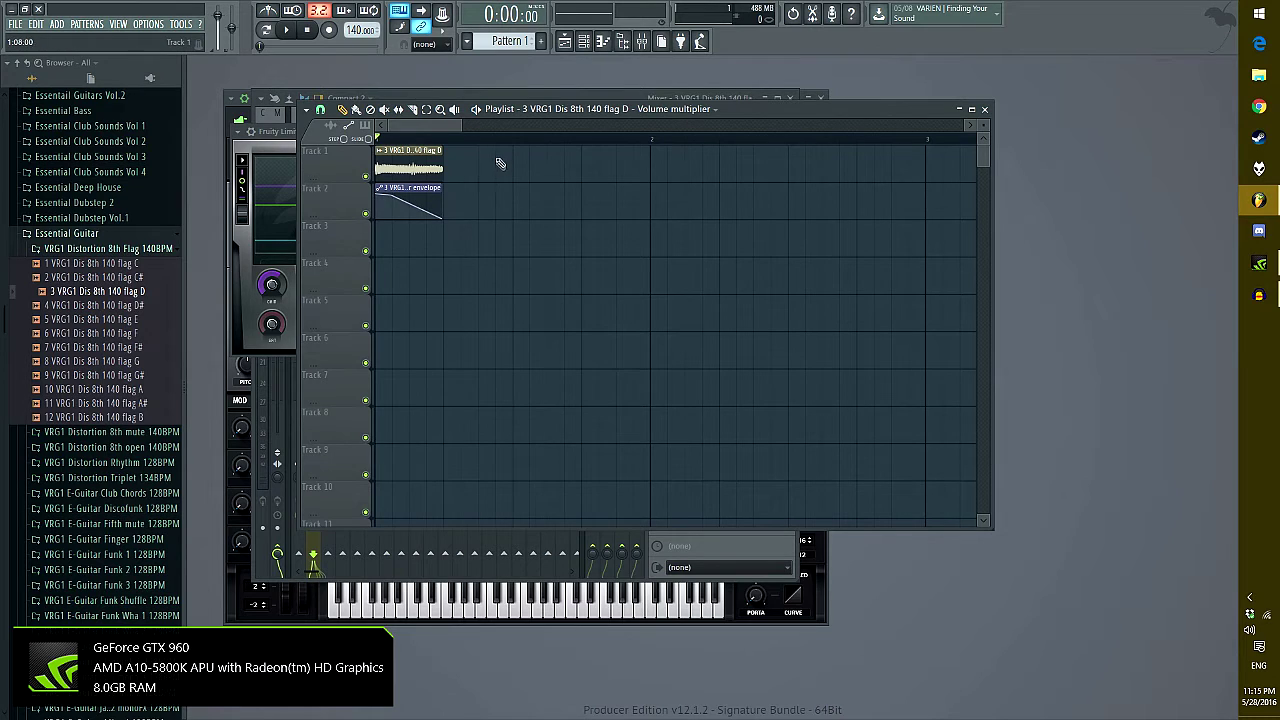
Repeat the guitar clip and its volume envelope to fill bar 1 with four copies, and copy that group to bar 2
{"action": "left_click_drag", "start_coordinate": [494, 163], "coordinate": [385, 232]}
{"action": "left_click_drag", "start_coordinate": [391, 176], "coordinate": [334, 209]}
{"action": "scroll", "coordinate": [601, 142], "scroll_direction": "down", "scroll_amount": 1}
{"action": "scroll", "coordinate": [602, 143], "scroll_direction": "down", "scroll_amount": 3}
{"action": "left_click_drag", "start_coordinate": [449, 175], "coordinate": [580, 178]}
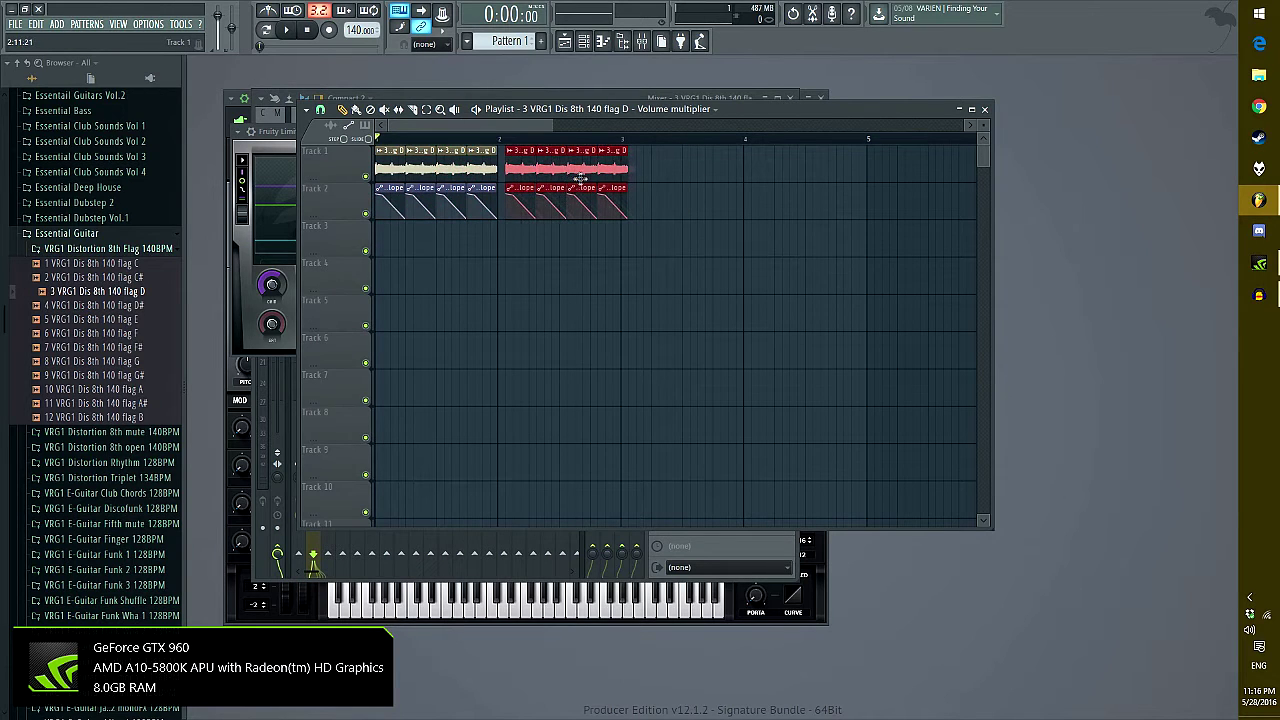
Reshape the guitar's Parametric EQ 2: cut band 6 deeper, set band 4 to about -3.7 dB at 691 Hz, and boost band 2 further
{"action": "left_click_drag", "start_coordinate": [766, 112], "coordinate": [704, 317]}
{"action": "left_click", "coordinate": [712, 124]}
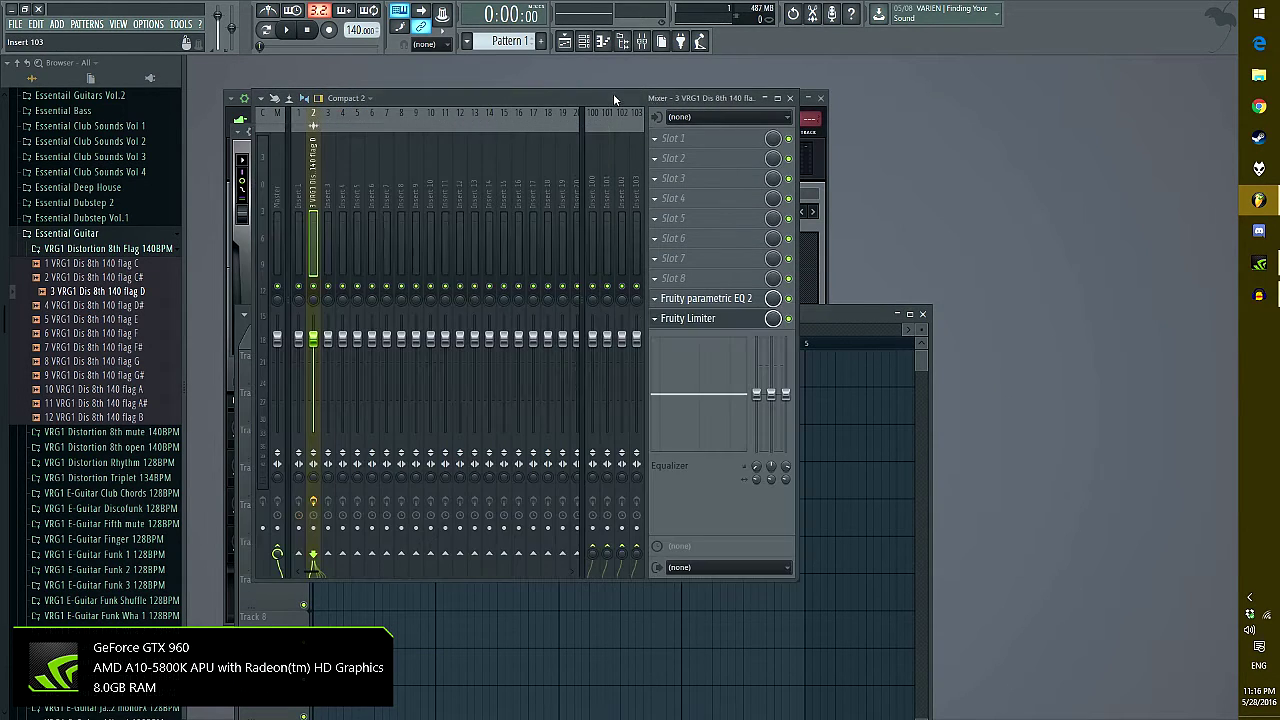
{"action": "left_click", "coordinate": [706, 300]}
{"action": "left_click_drag", "start_coordinate": [529, 357], "coordinate": [536, 383]}
{"action": "left_click_drag", "start_coordinate": [449, 336], "coordinate": [452, 349]}
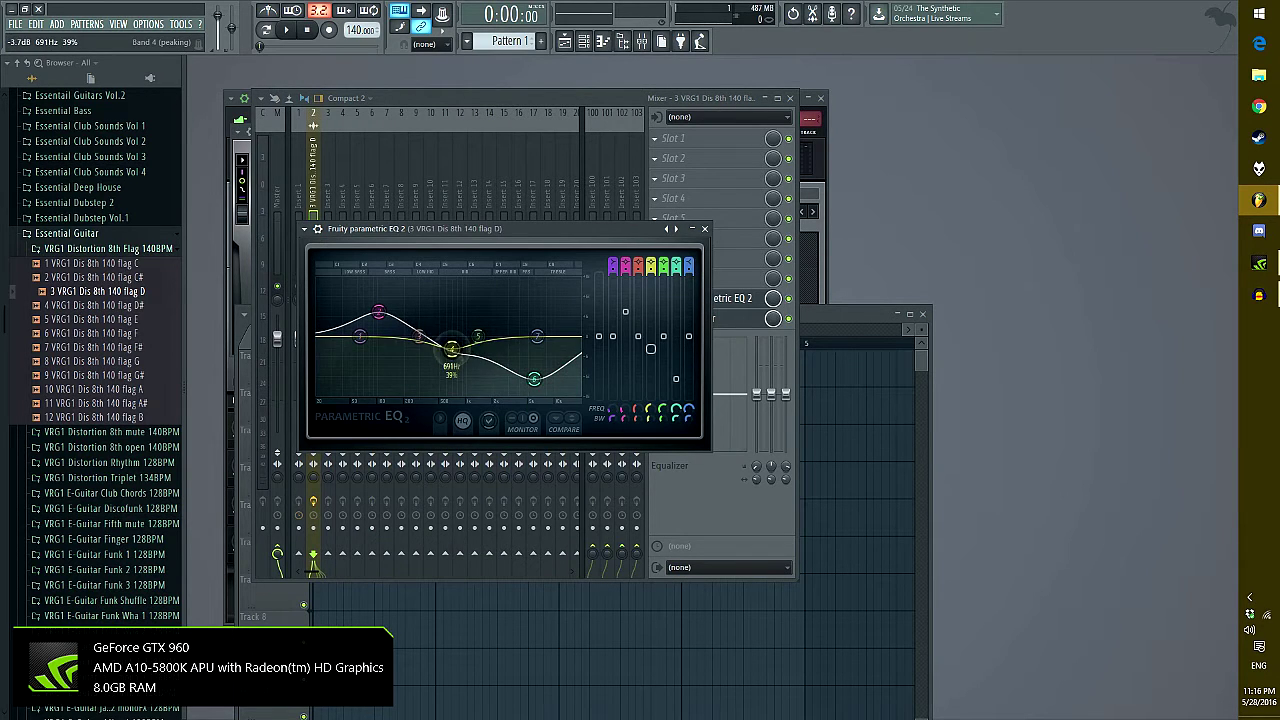
{"action": "mouse_move", "coordinate": [379, 312]}
{"action": "left_mouse_down"}
{"action": "mouse_move", "coordinate": [400, 302]}
{"action": "mouse_move", "coordinate": [382, 306]}
{"action": "mouse_move", "coordinate": [390, 297]}
{"action": "left_mouse_up"}
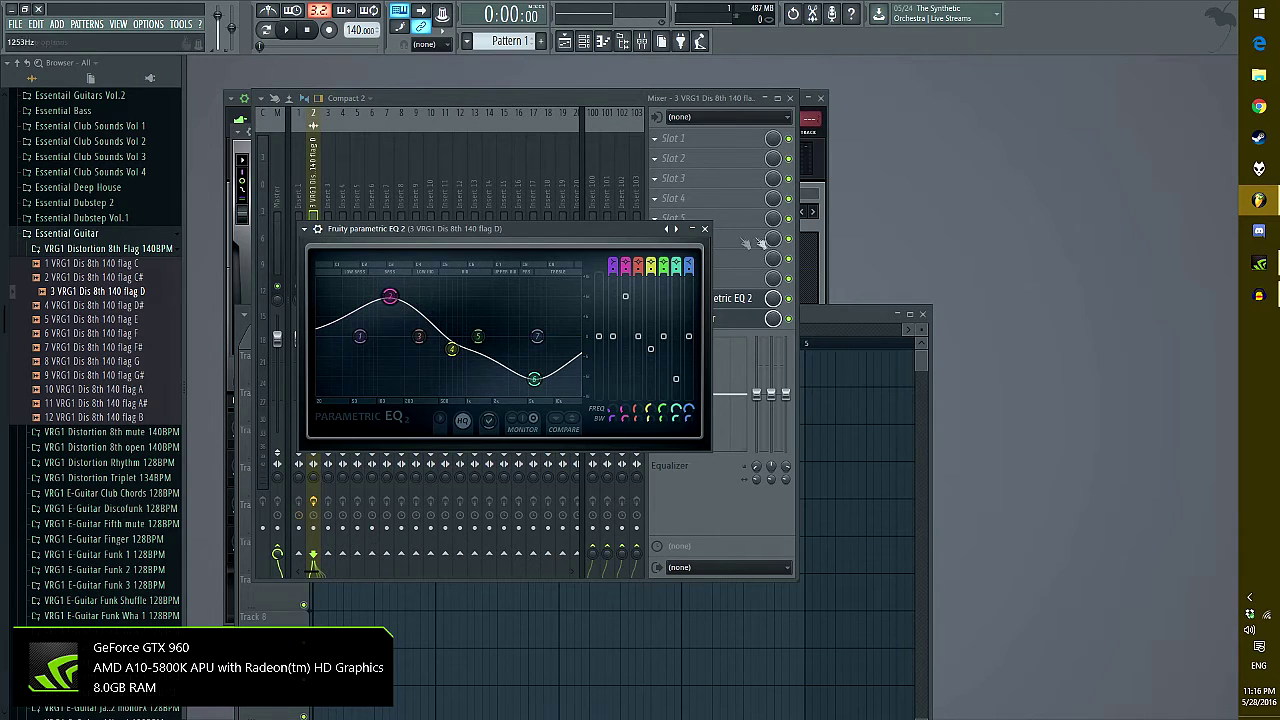
{"action": "left_click", "coordinate": [705, 230]}
Maximize the playlist and play back the two-bar guitar pattern
{"action": "double_click", "coordinate": [856, 312]}
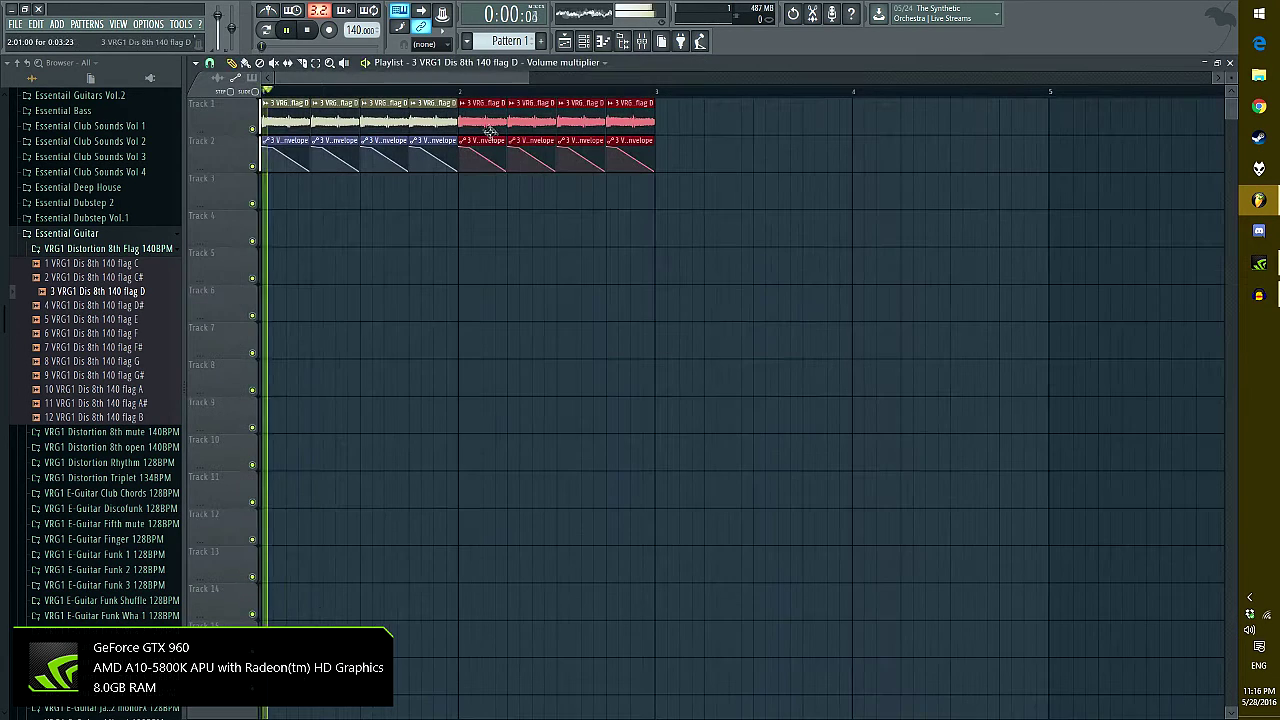
{"action": "scroll", "coordinate": [528, 103], "scroll_direction": "down", "scroll_amount": 2}
{"action": "key", "text": "space"}
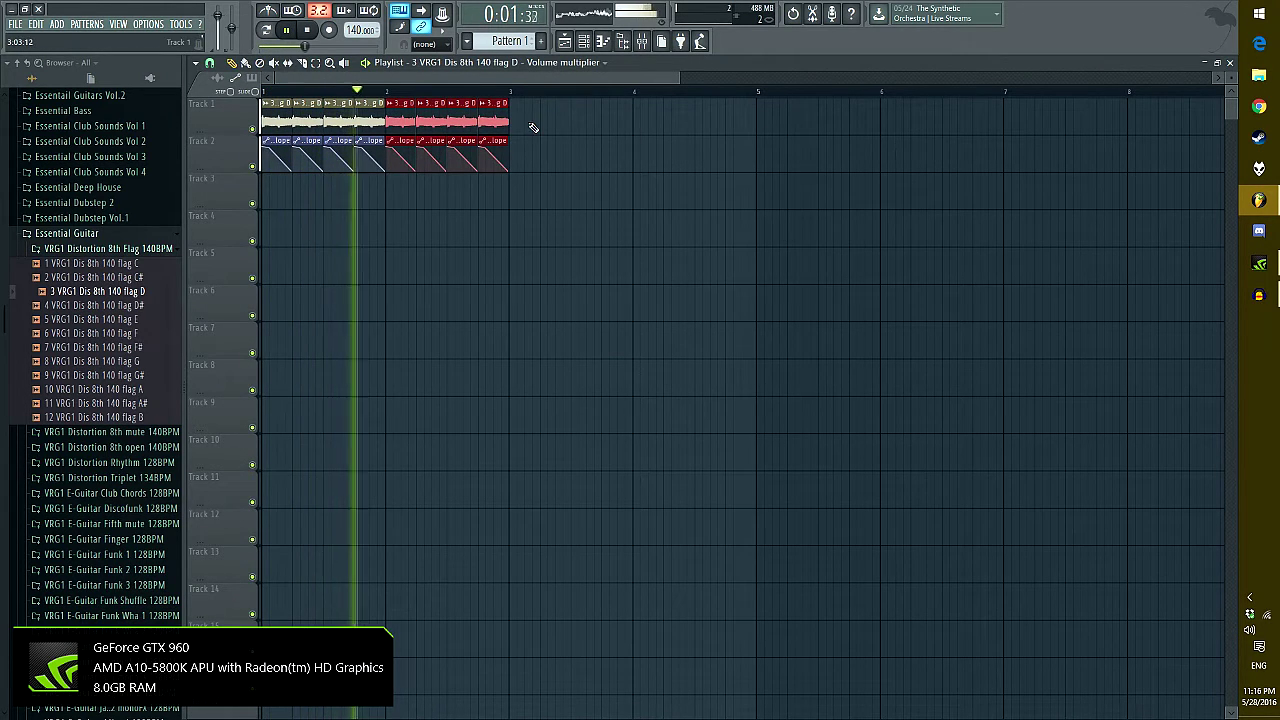
{"action": "key", "text": "space"}
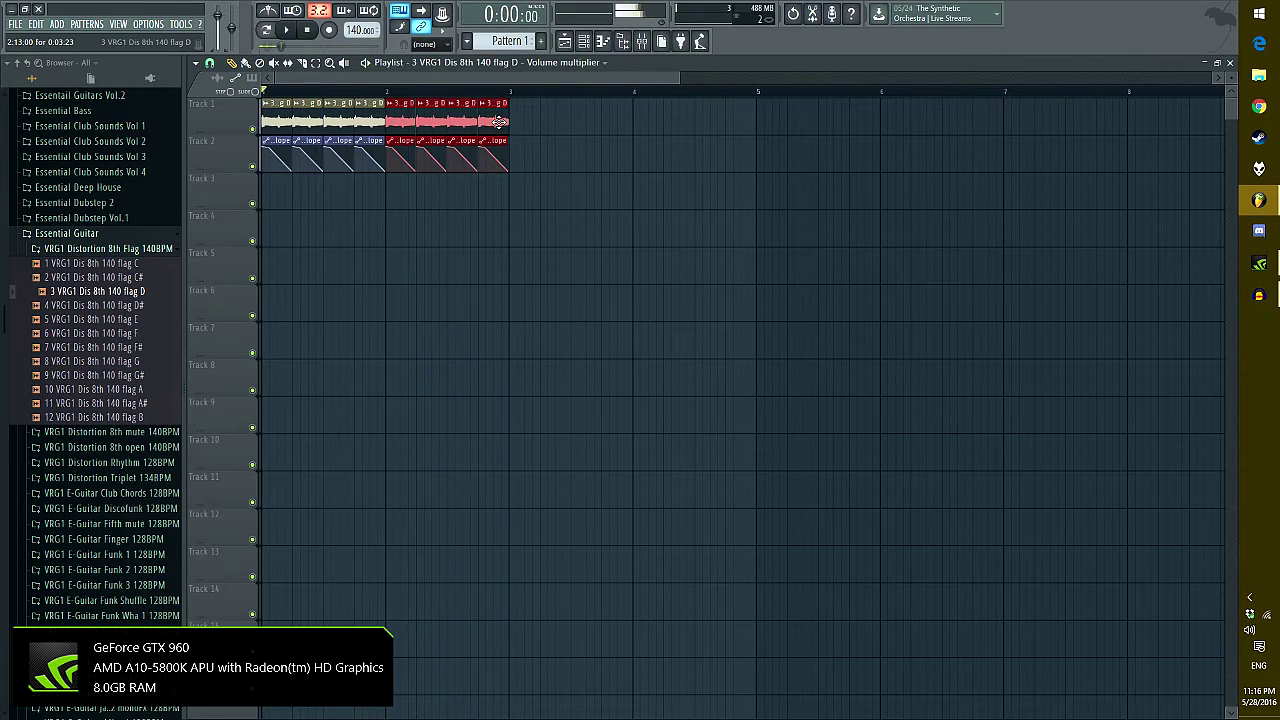
Place four hits of MKV1_Kick_048 from Monster Kicks Vol 1 on Track 4, roughly every second beat across bars 1 and 2
{"action": "left_click", "coordinate": [86, 234]}
{"action": "scroll", "coordinate": [90, 300], "scroll_direction": "down", "scroll_amount": 5}
{"action": "left_click", "coordinate": [90, 321]}
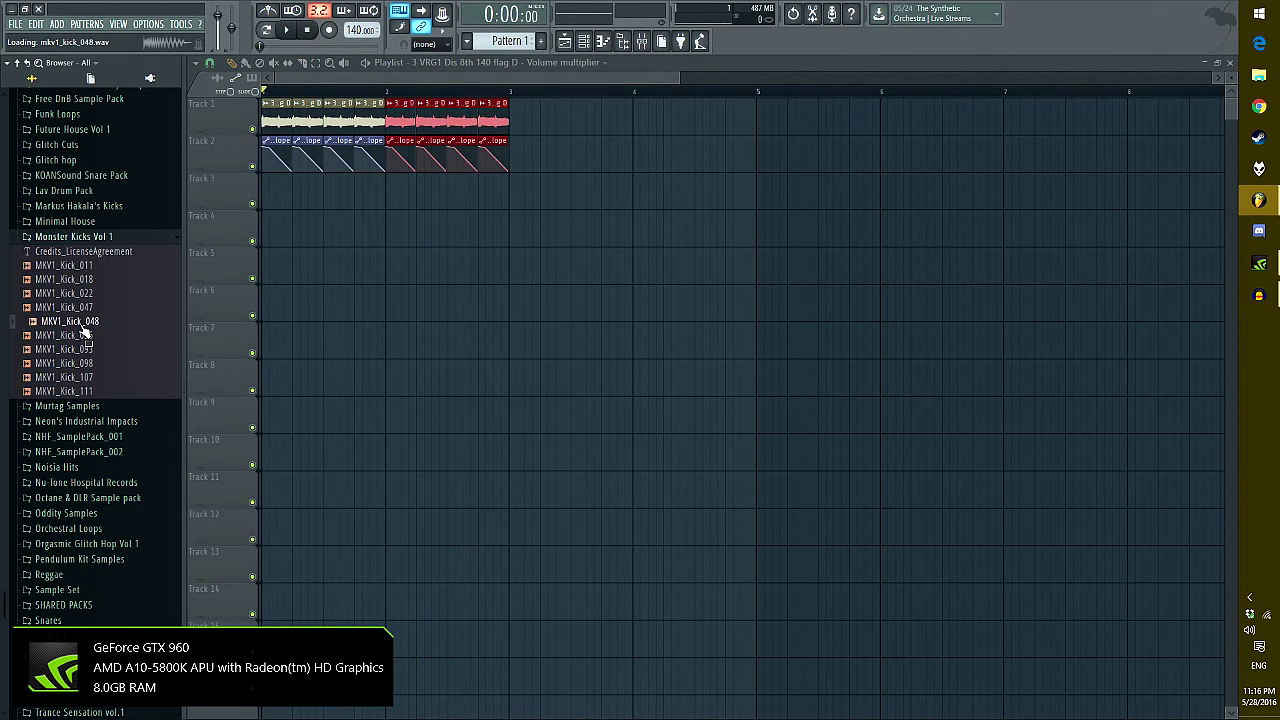
{"action": "left_click_drag", "start_coordinate": [82, 332], "coordinate": [297, 229]}
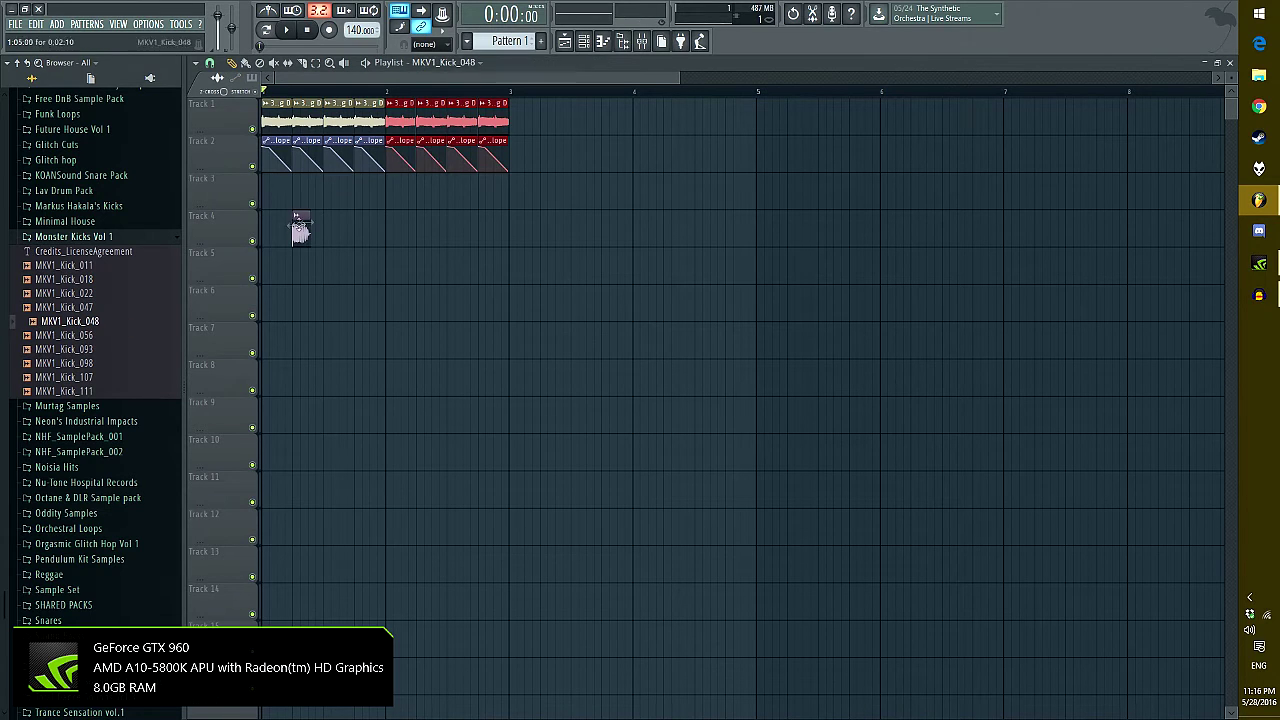
{"action": "left_click", "coordinate": [358, 230]}
{"action": "left_click", "coordinate": [420, 232]}
{"action": "left_click", "coordinate": [483, 231]}
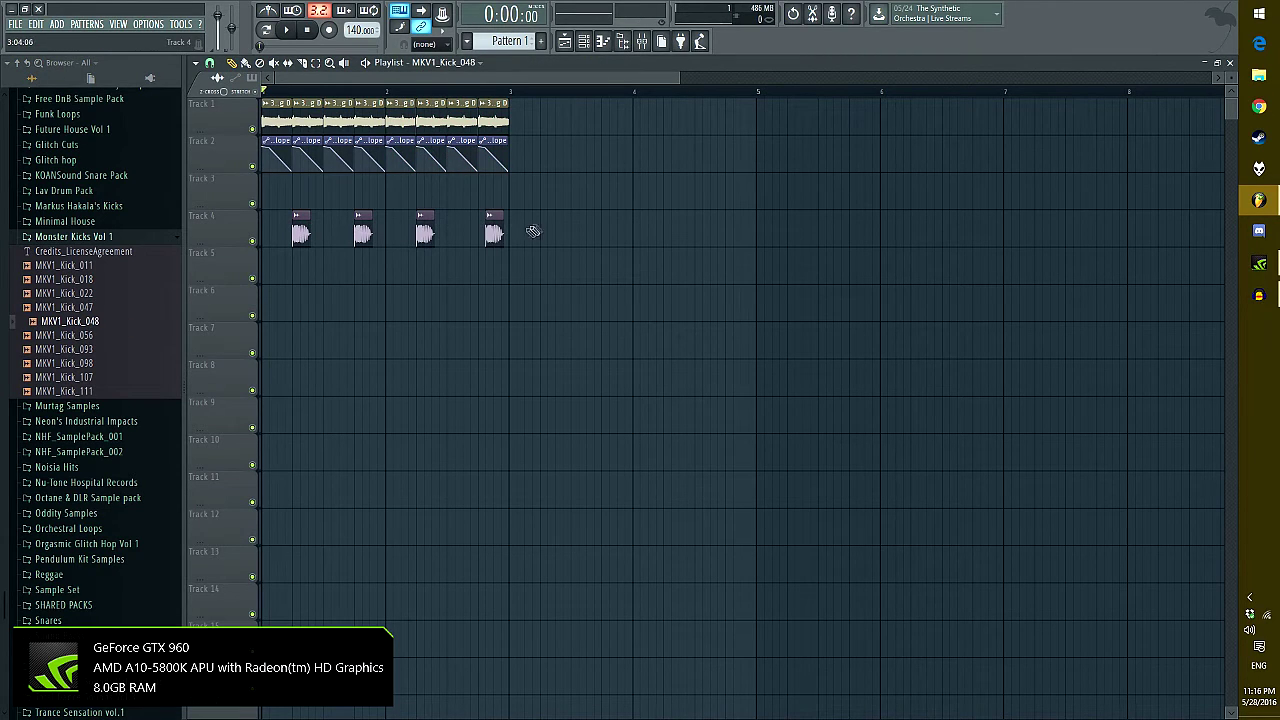
Route MKV1_Kick_048 to its own mixer insert and load Fruity Parametric EQ 2 followed by Fruity Fast Dist on it
{"action": "double_click", "coordinate": [486, 235]}
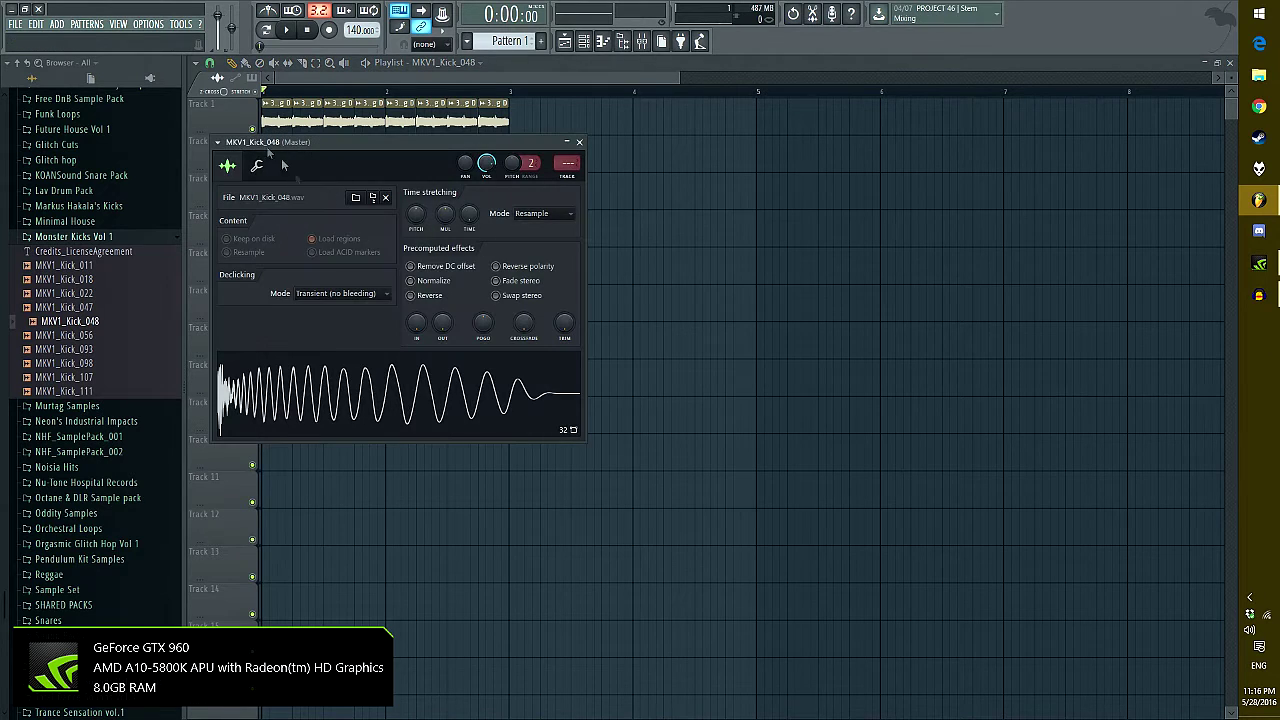
{"action": "left_click", "coordinate": [218, 143]}
{"action": "left_click", "coordinate": [446, 188]}
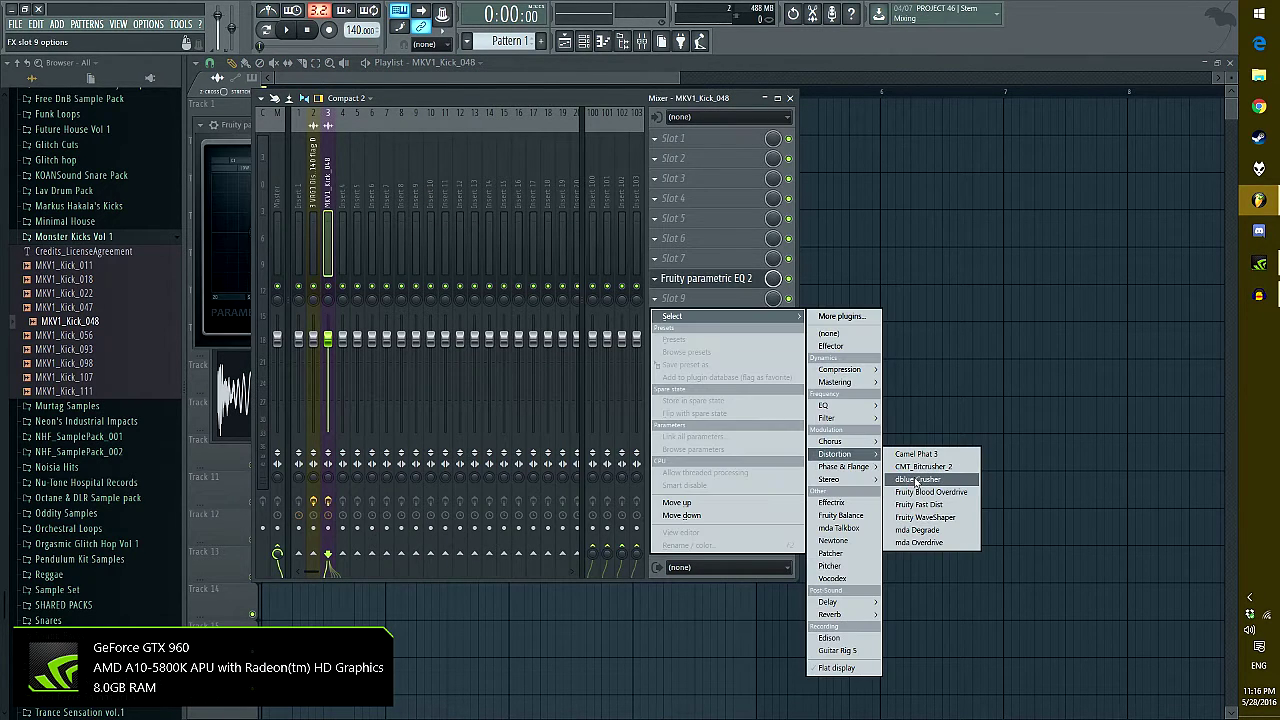
{"action": "left_click", "coordinate": [920, 504]}
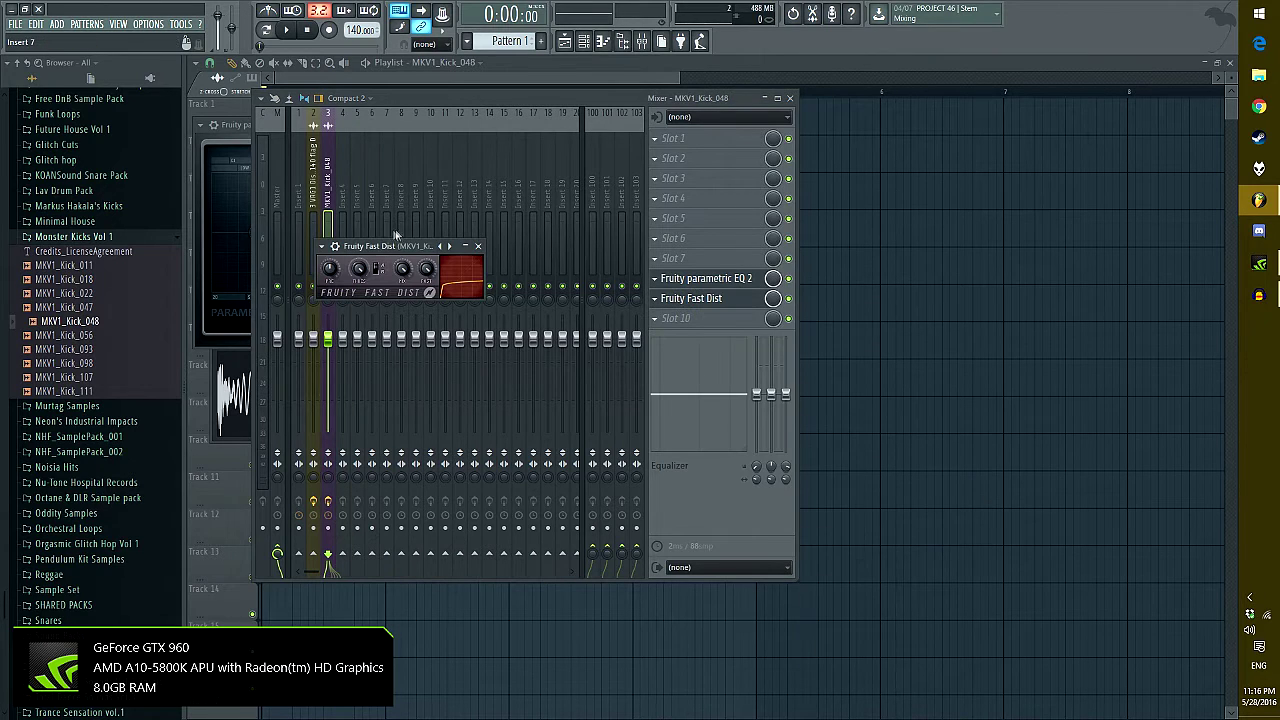
Play back the two-bar playlist arrangement of guitar and processed kick
{"action": "left_click", "coordinate": [541, 64]}
{"action": "key", "text": "space"}
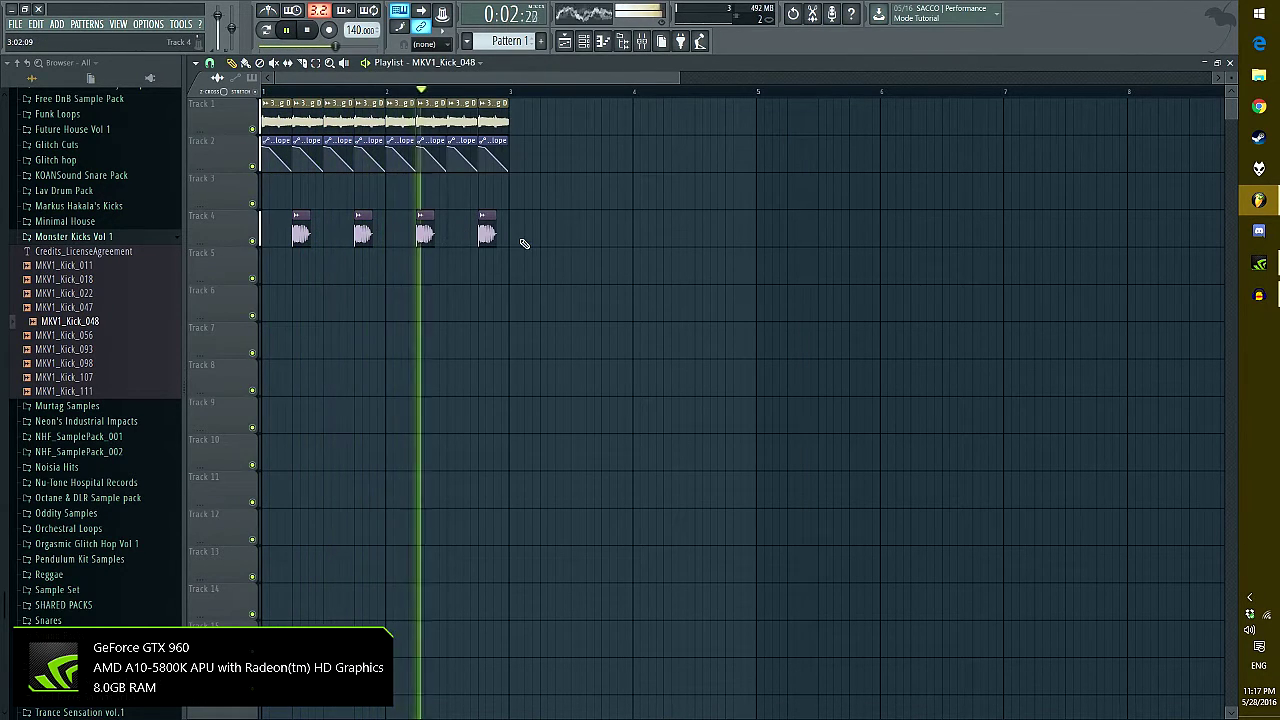
{"action": "key", "text": "space"}
Duplicate all guitar, envelope and kick clips until the two-bar pattern fills bars 1 to 8, and clear the selection
{"action": "left_click_drag", "start_coordinate": [543, 114], "coordinate": [264, 355]}
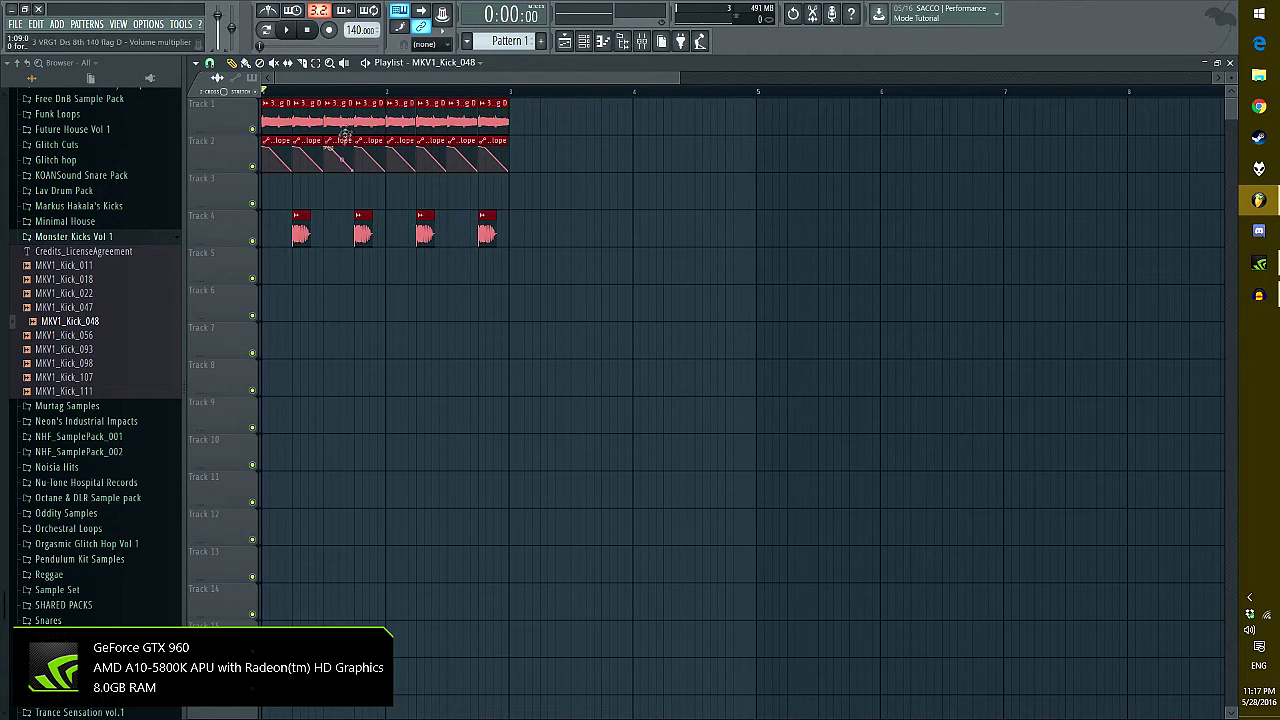
{"action": "left_click_drag", "start_coordinate": [334, 128], "coordinate": [262, 355]}
{"action": "scroll", "coordinate": [562, 100], "scroll_direction": "down", "scroll_amount": 1}
{"action": "scroll", "coordinate": [568, 100], "scroll_direction": "down", "scroll_amount": 2, "text": "ctrl"}
{"action": "scroll", "coordinate": [570, 104], "scroll_direction": "up", "scroll_amount": 1}
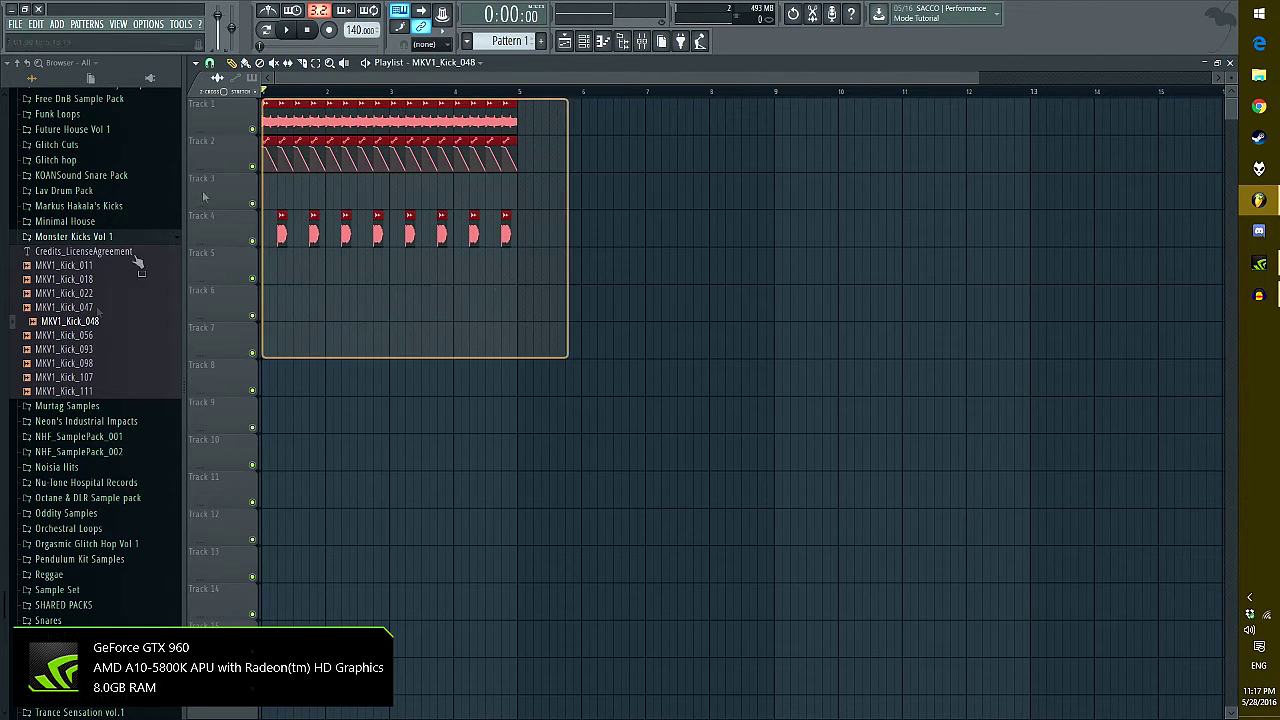
{"action": "key", "text": "ctrl+b"}
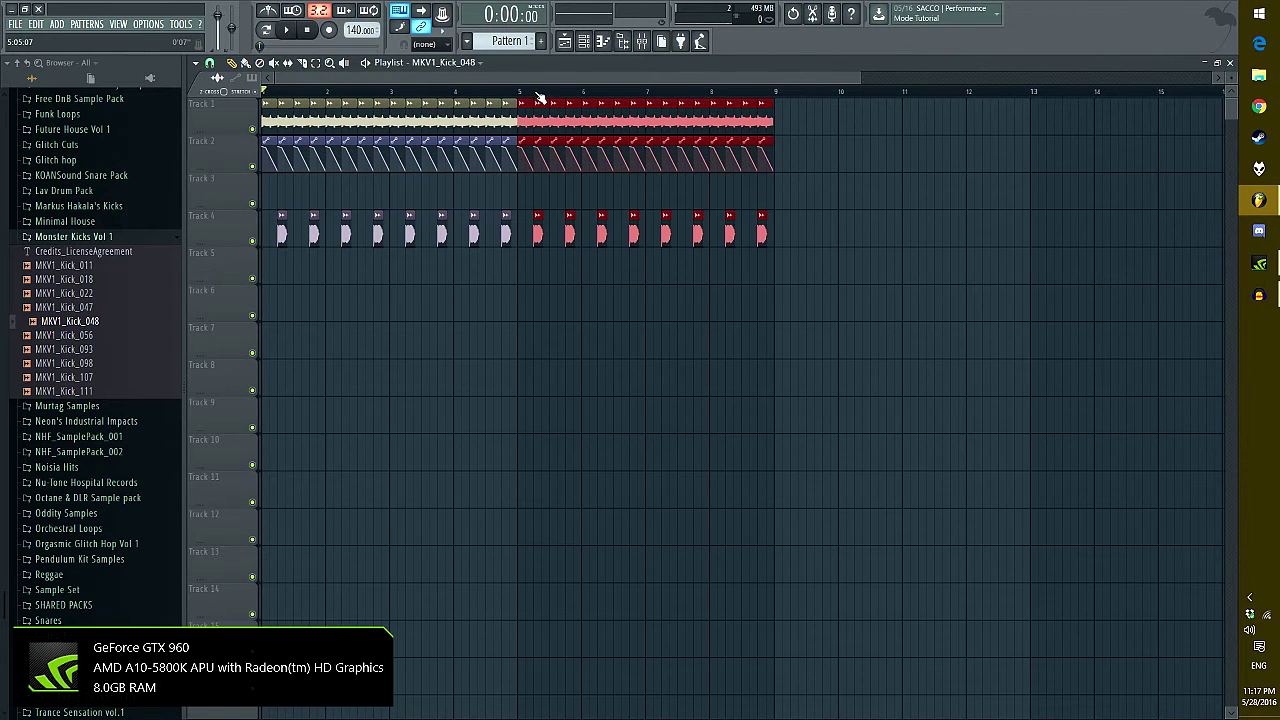
{"action": "left_click", "coordinate": [545, 195]}
{"action": "right_click", "coordinate": [530, 195]}
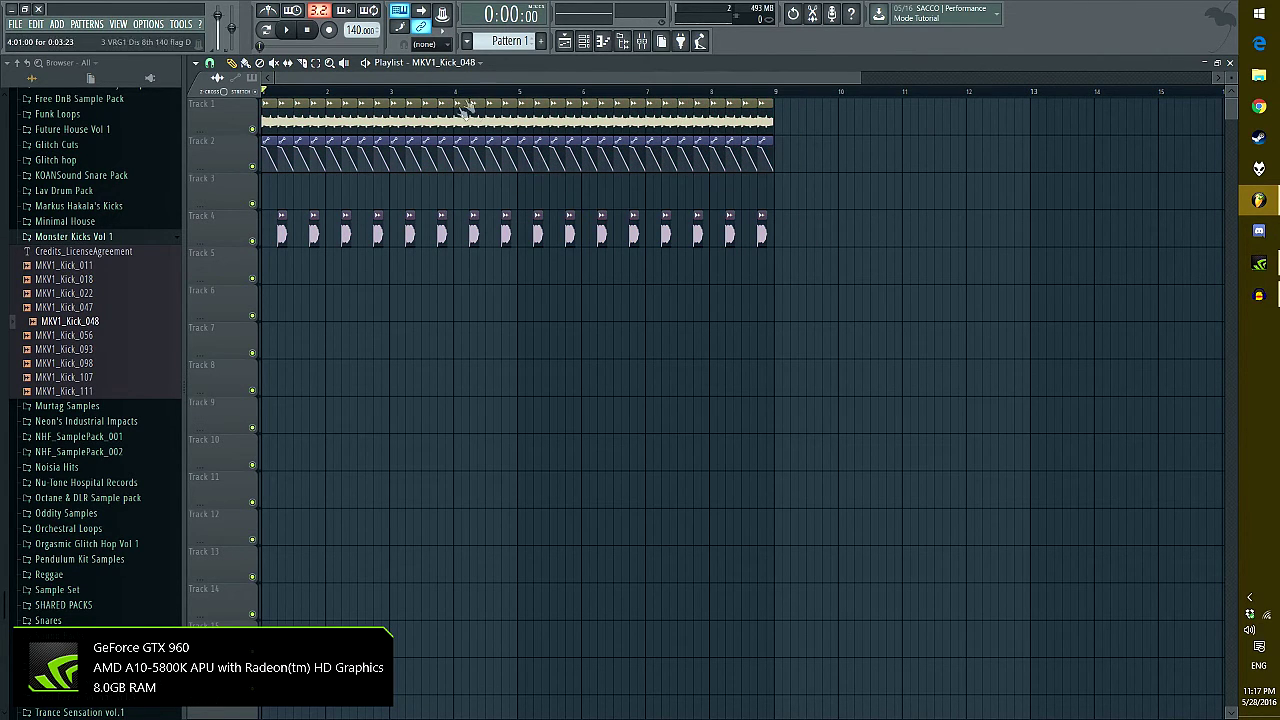
Restore the playlist window, move the mixer and kick EQ aside, and bring up Serum with the empty Pattern 2 selected
{"action": "double_click", "coordinate": [575, 64]}
{"action": "left_click_drag", "start_coordinate": [475, 100], "coordinate": [524, 290]}
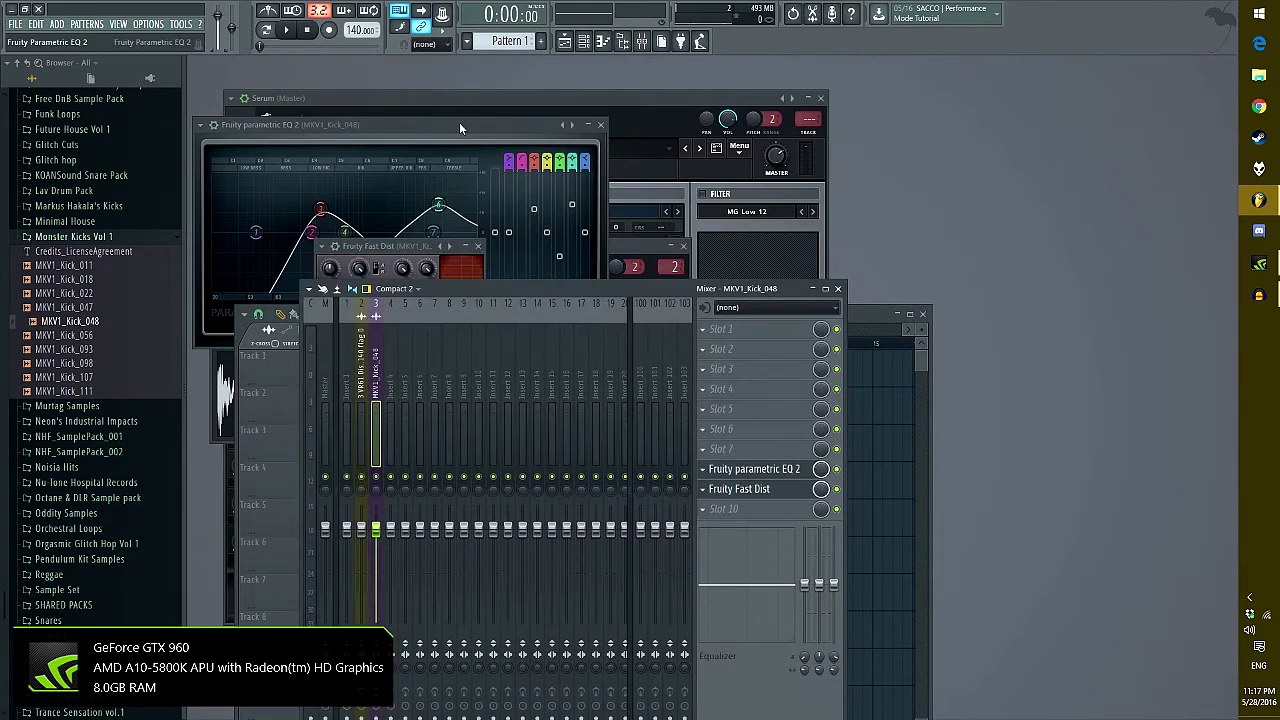
{"action": "left_click_drag", "start_coordinate": [459, 122], "coordinate": [530, 186]}
{"action": "left_click_drag", "start_coordinate": [540, 92], "coordinate": [522, 112]}
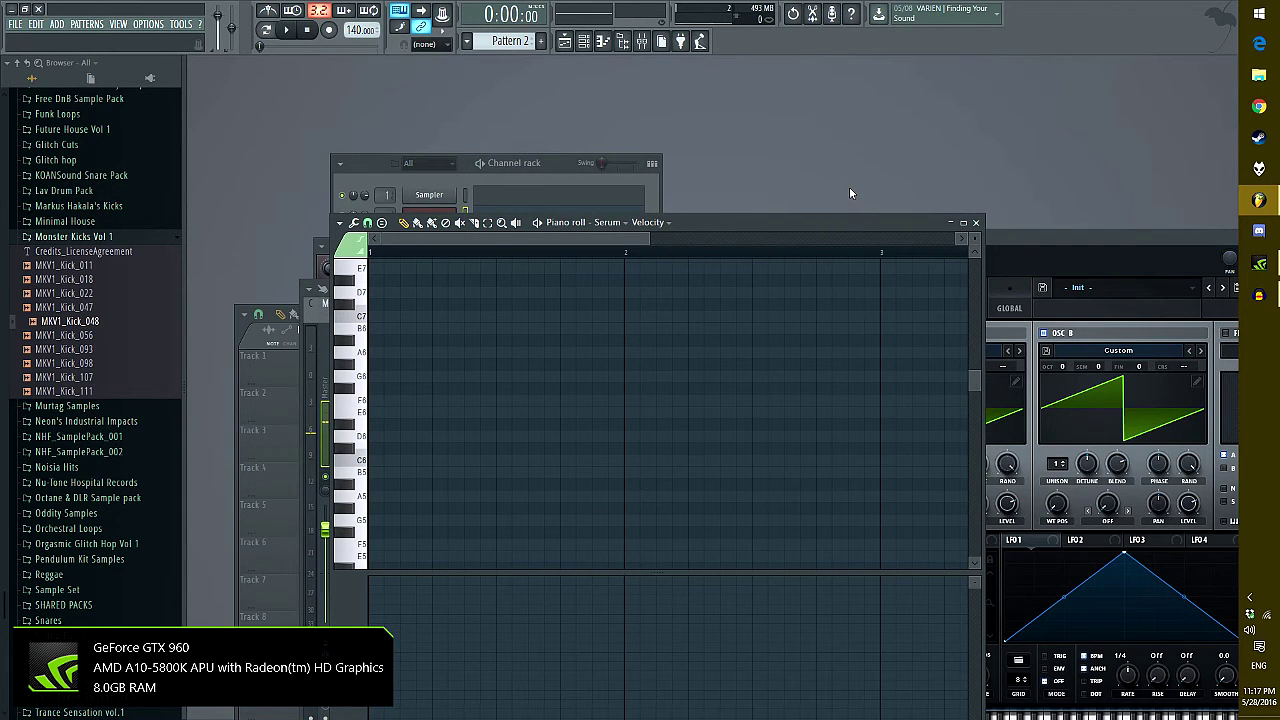
{"action": "left_click_drag", "start_coordinate": [1130, 226], "coordinate": [574, 114]}
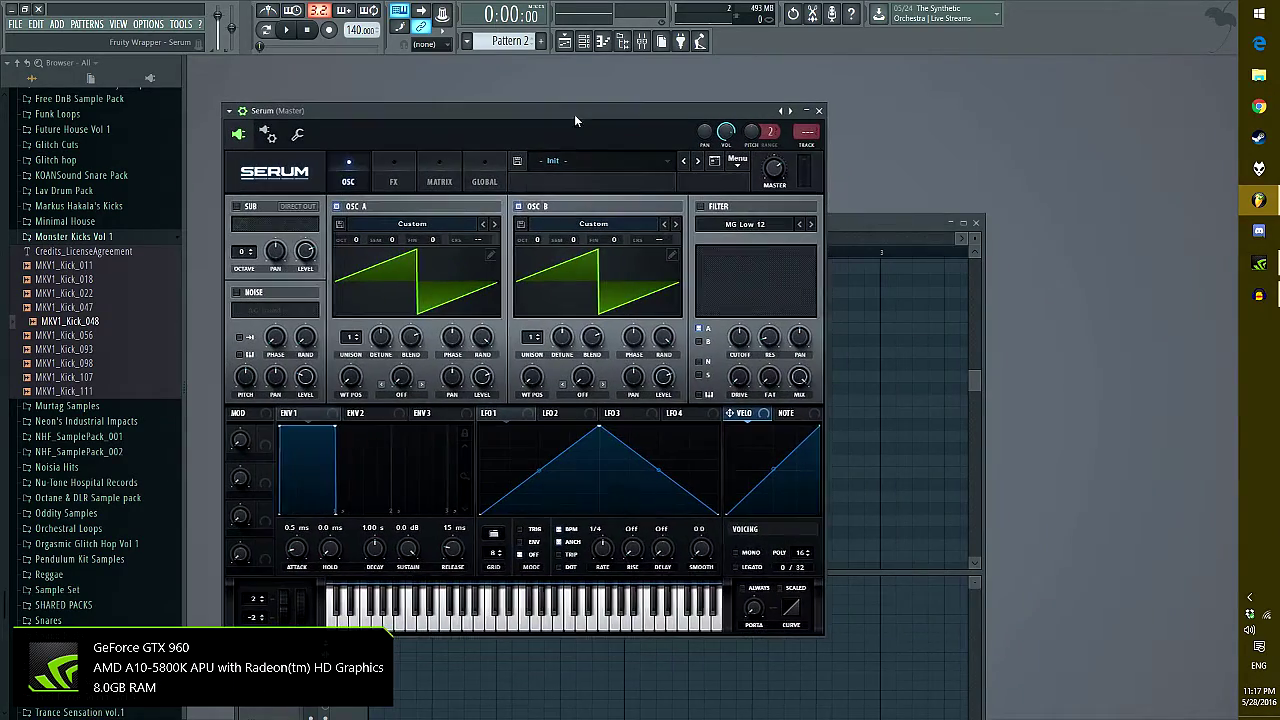
Load the Analog wavetable Basic Shapes into Serum's oscillators A and B
{"action": "left_click", "coordinate": [412, 224]}
{"action": "left_click", "coordinate": [411, 225]}
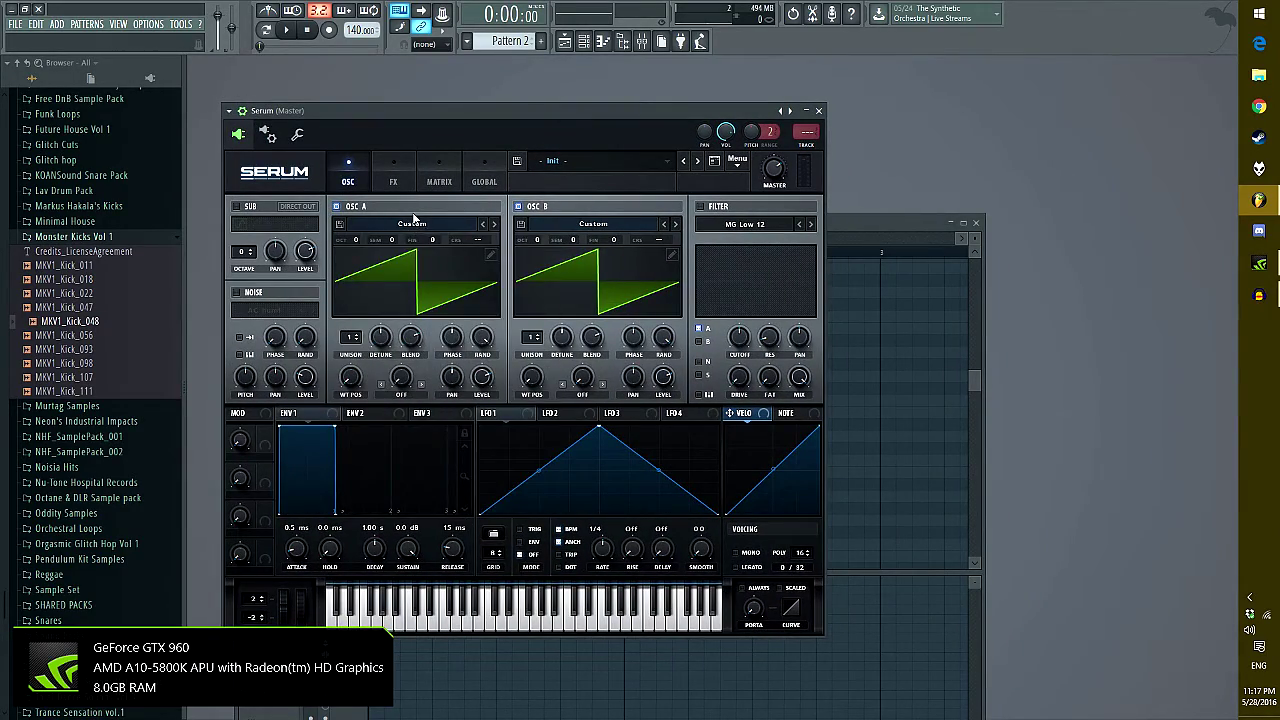
{"action": "left_click", "coordinate": [413, 220]}
{"action": "mouse_move", "coordinate": [464, 272]}
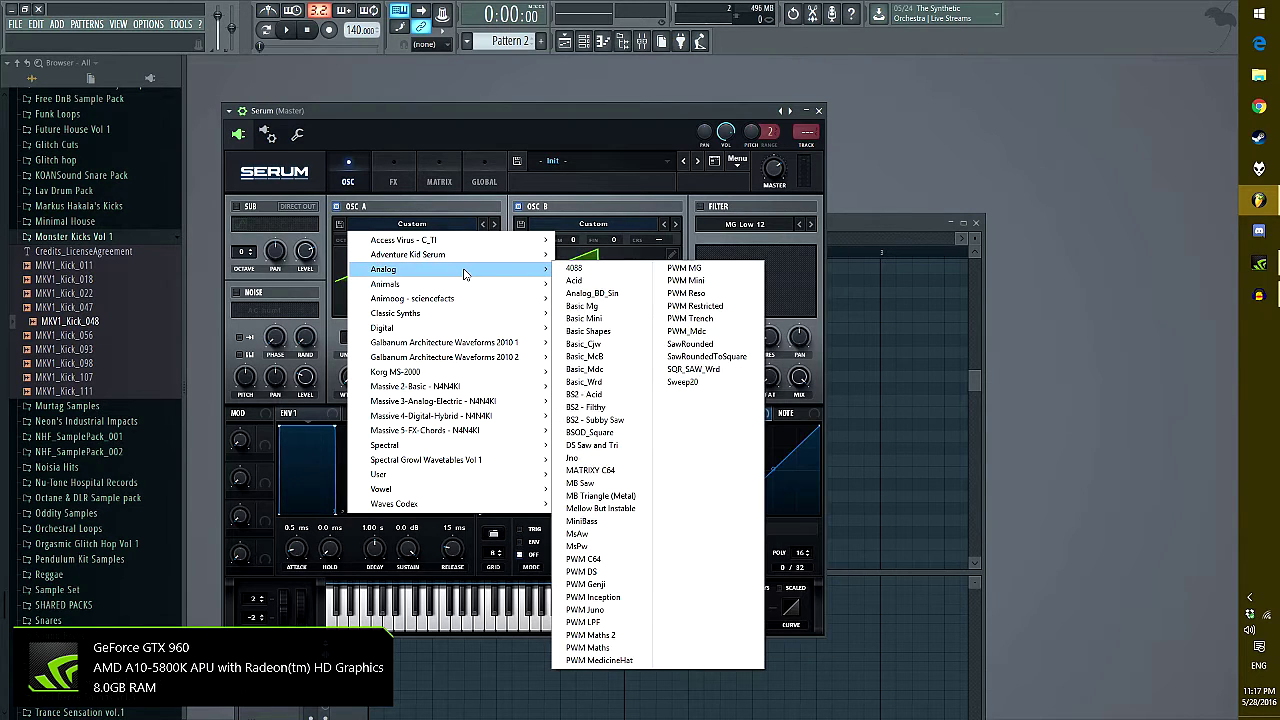
{"action": "left_click", "coordinate": [607, 334]}
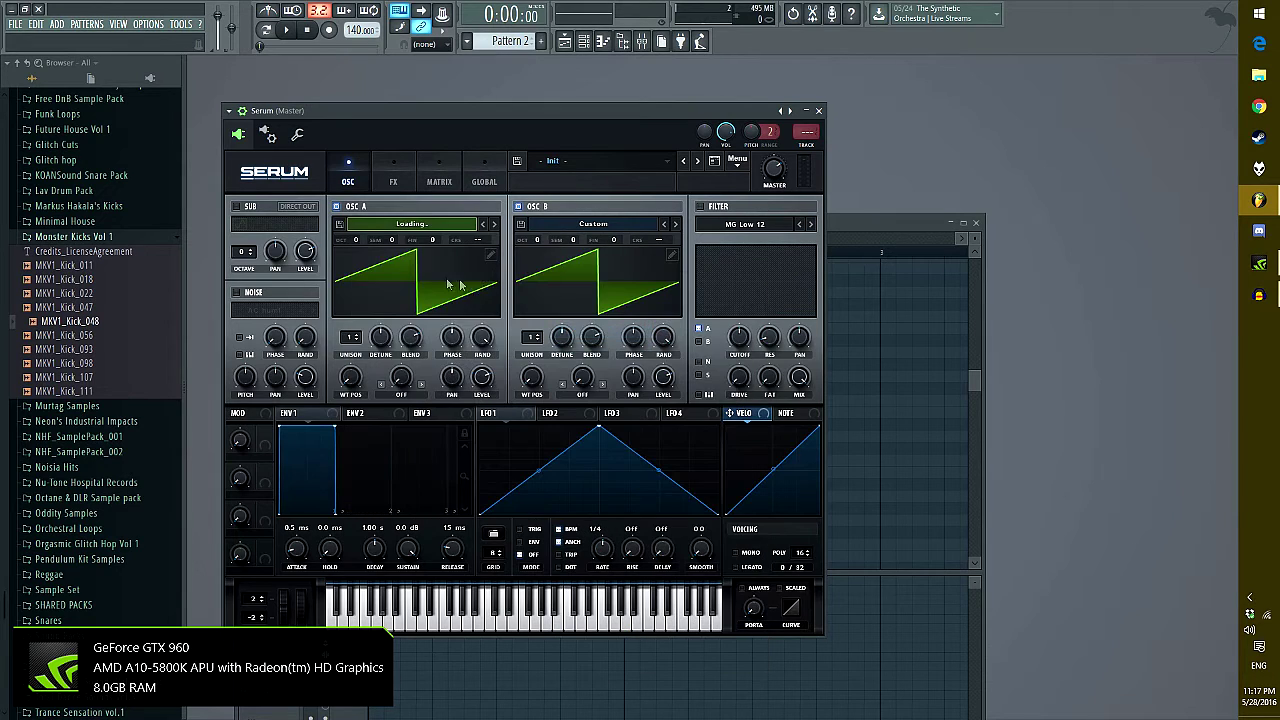
{"action": "left_click", "coordinate": [557, 229]}
{"action": "mouse_move", "coordinate": [651, 274]}
{"action": "left_click", "coordinate": [789, 334]}
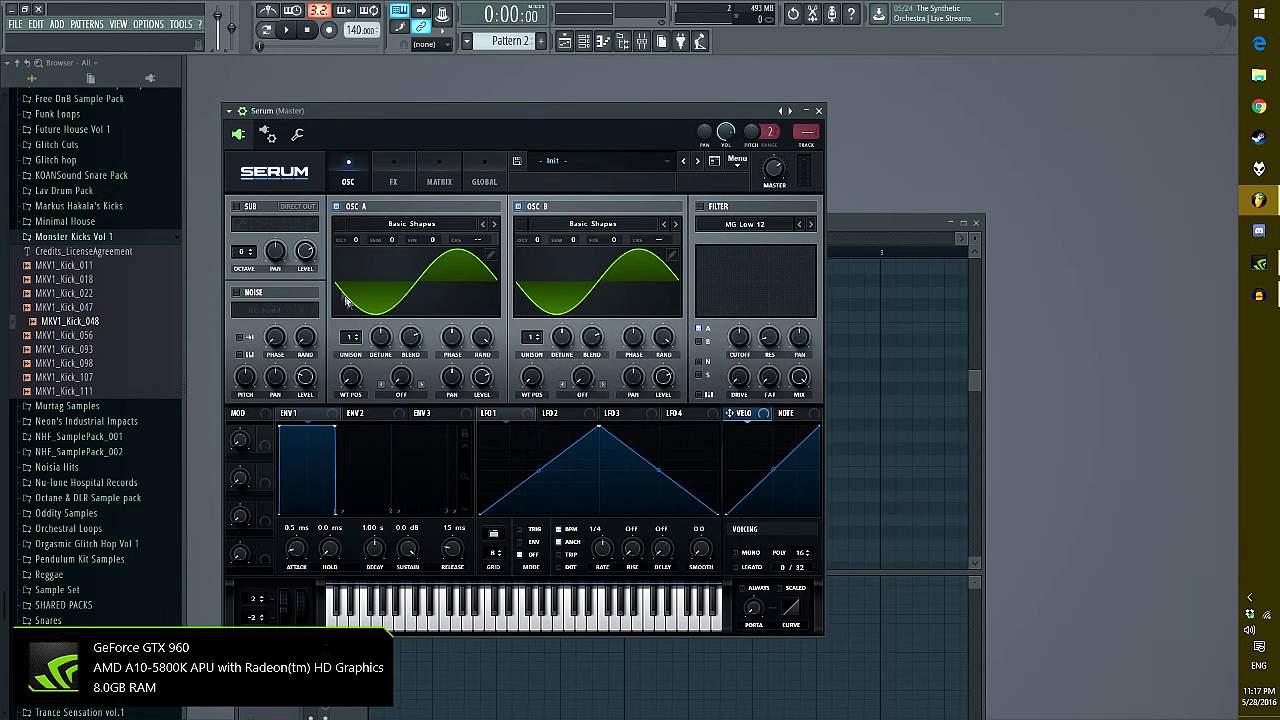
Examine the Basic Shapes wavetable of both oscillators in the 3D view and return to the 2D waveform
{"action": "left_click", "coordinate": [412, 266]}
{"action": "left_click", "coordinate": [555, 270]}
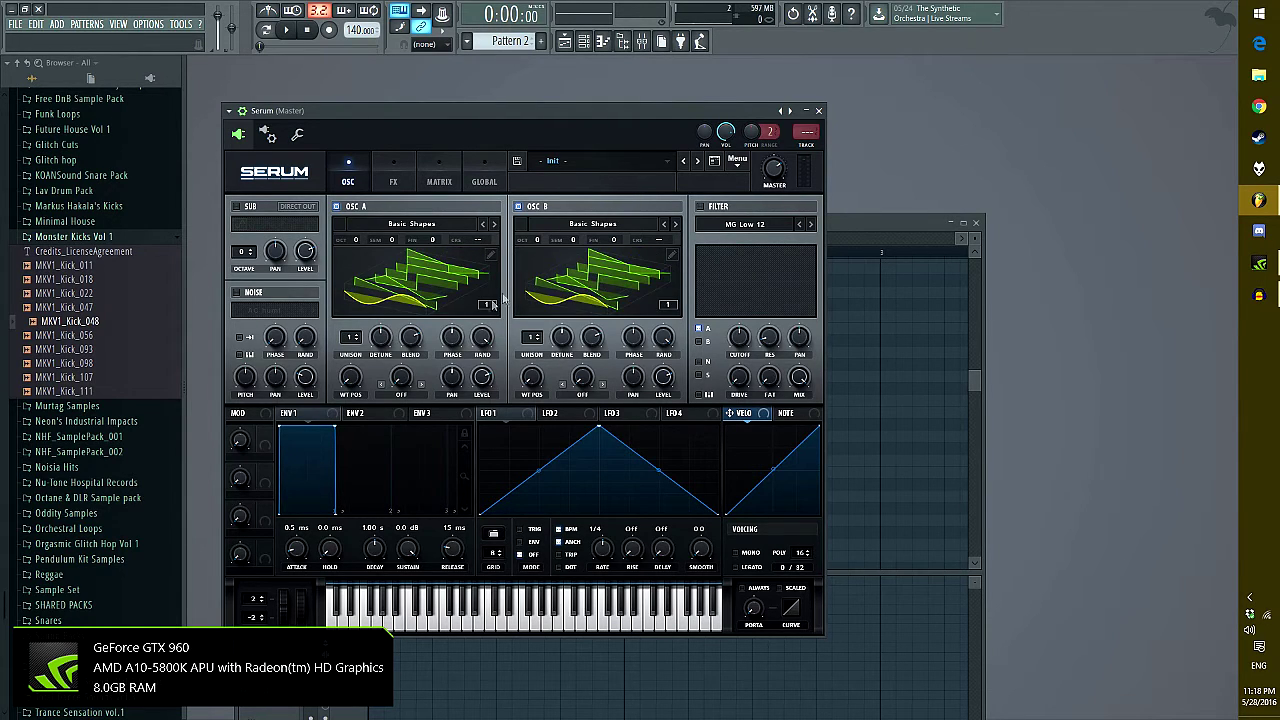
{"action": "left_click", "coordinate": [590, 286]}
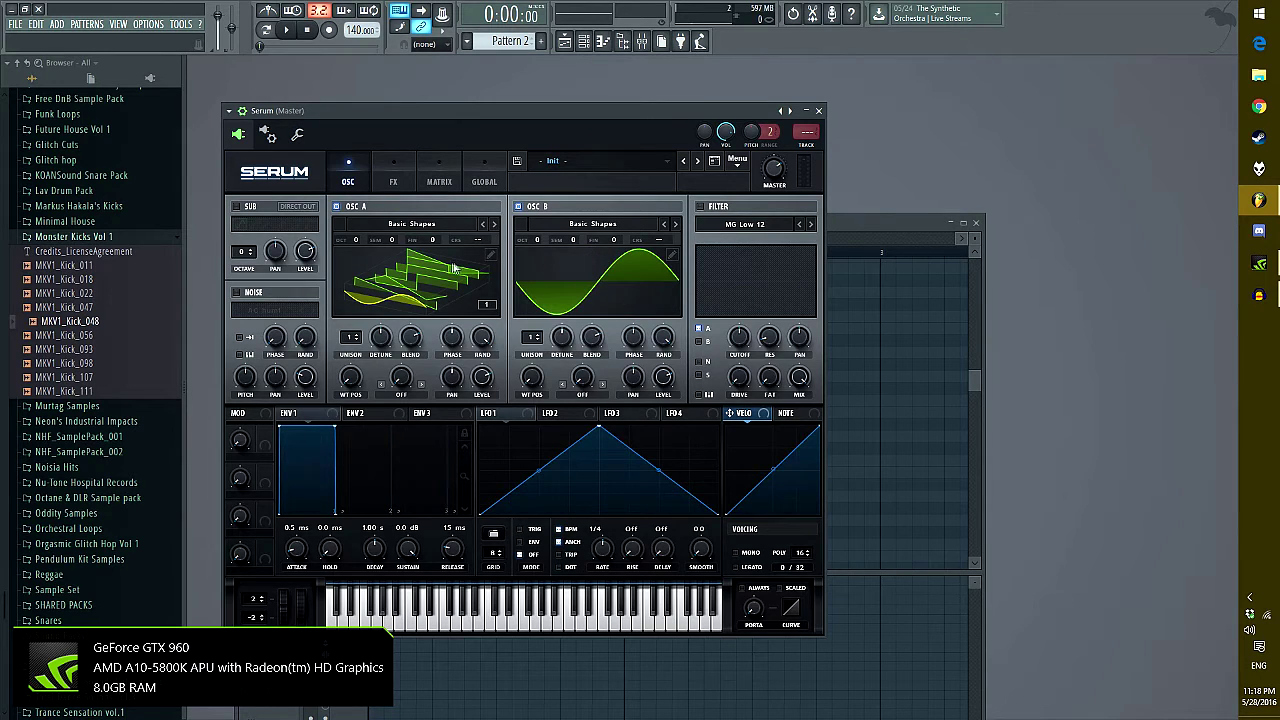
{"action": "left_click", "coordinate": [366, 282]}
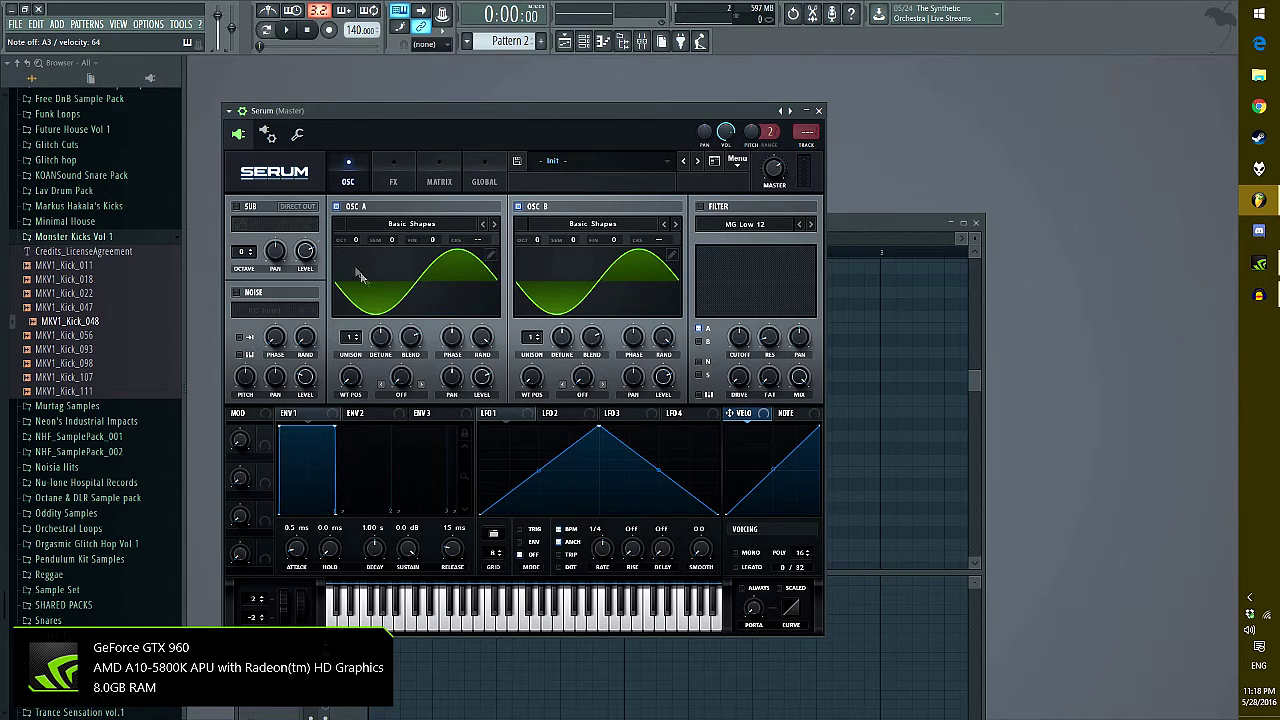
Enable Distortion in Serum's effects and change its type to Lin.Fold
{"action": "left_click_drag", "start_coordinate": [393, 108], "coordinate": [245, 84]}
{"action": "left_click", "coordinate": [248, 140]}
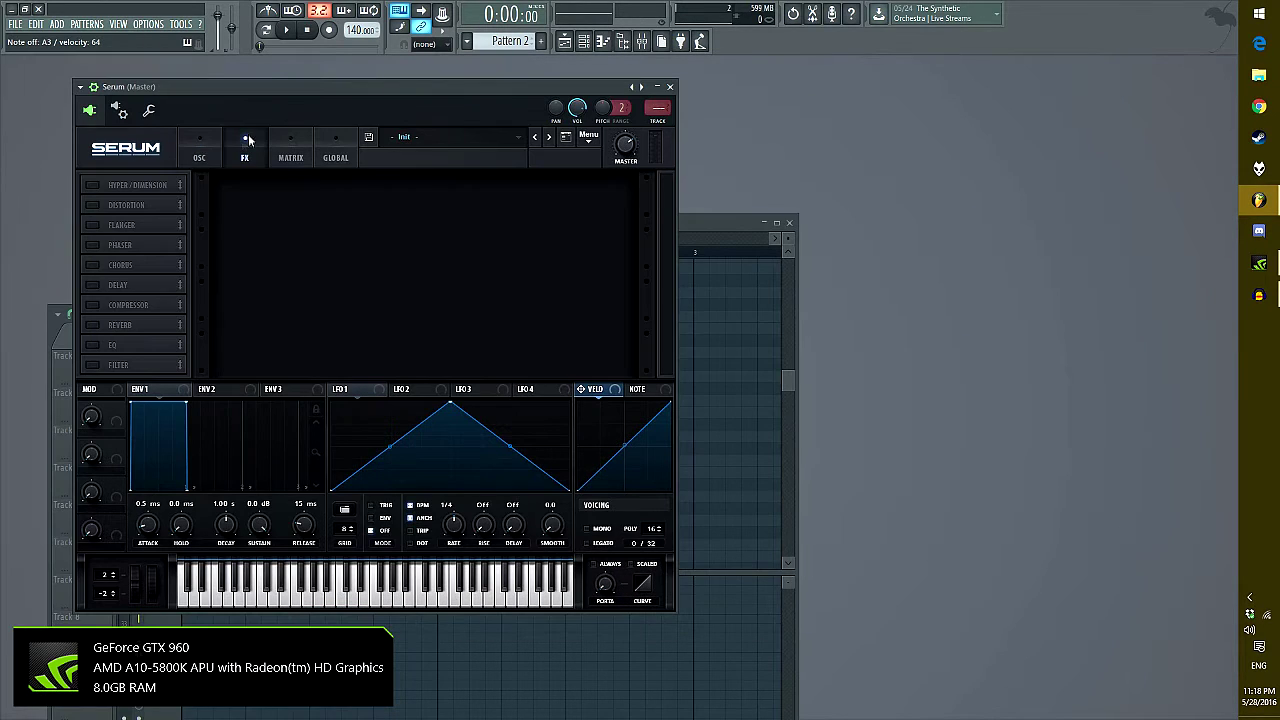
{"action": "left_click", "coordinate": [101, 206]}
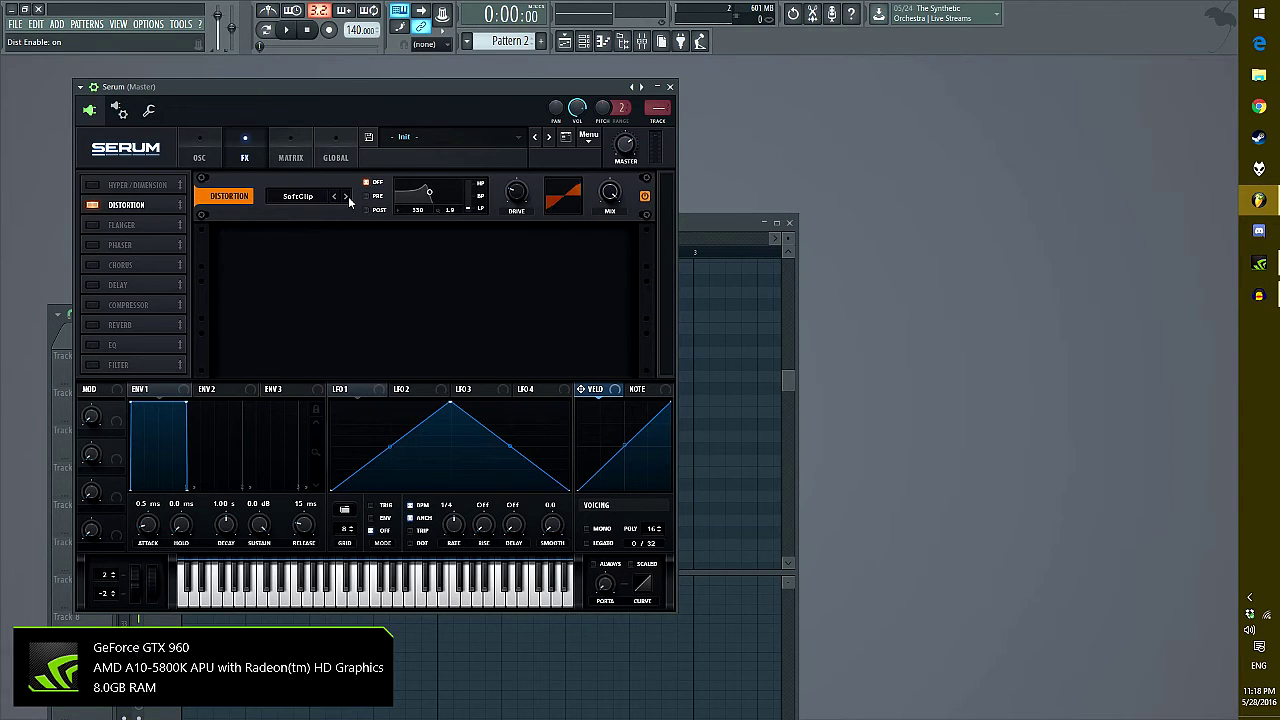
{"action": "left_click", "coordinate": [347, 198]}
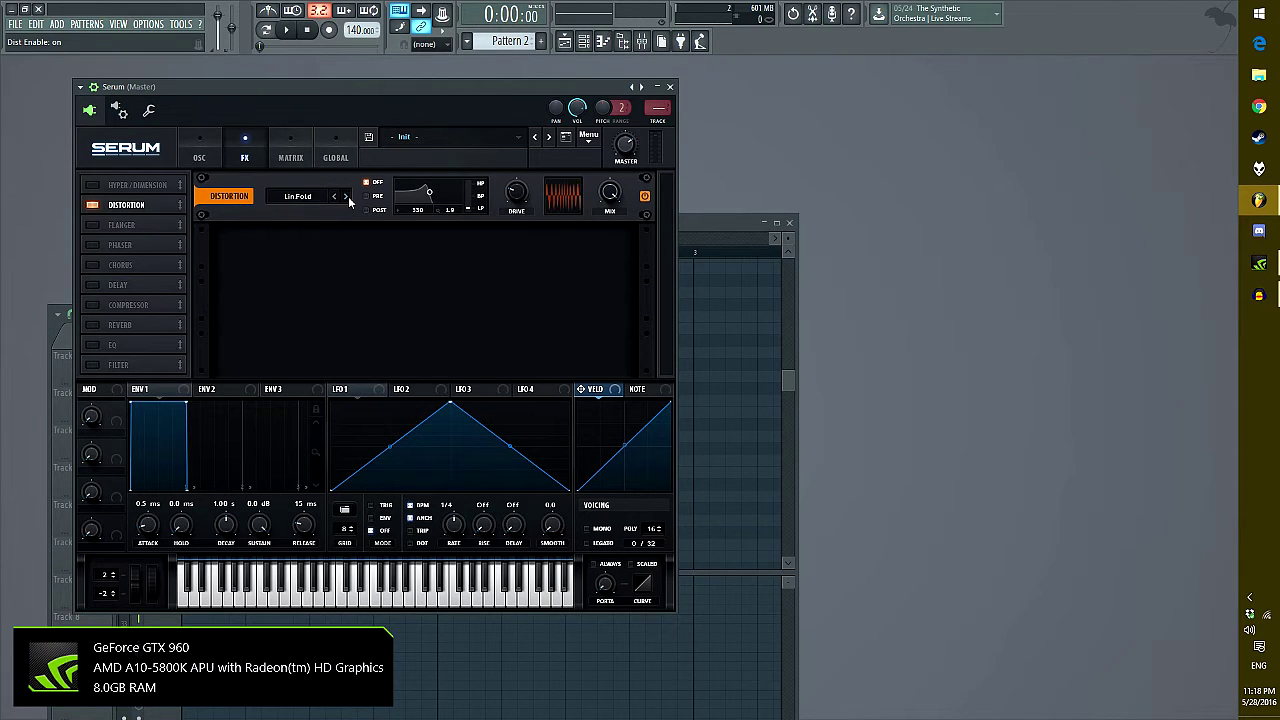
Audition the Sin Fold and Zero-Square distortion types with varied drive, return to Lin.Fold, and readjust the drive
{"action": "mouse_move", "coordinate": [517, 195]}
{"action": "left_mouse_down"}
{"action": "mouse_move", "coordinate": [518, 206]}
{"action": "mouse_move", "coordinate": [527, 189]}
{"action": "mouse_move", "coordinate": [521, 216]}
{"action": "left_mouse_up"}
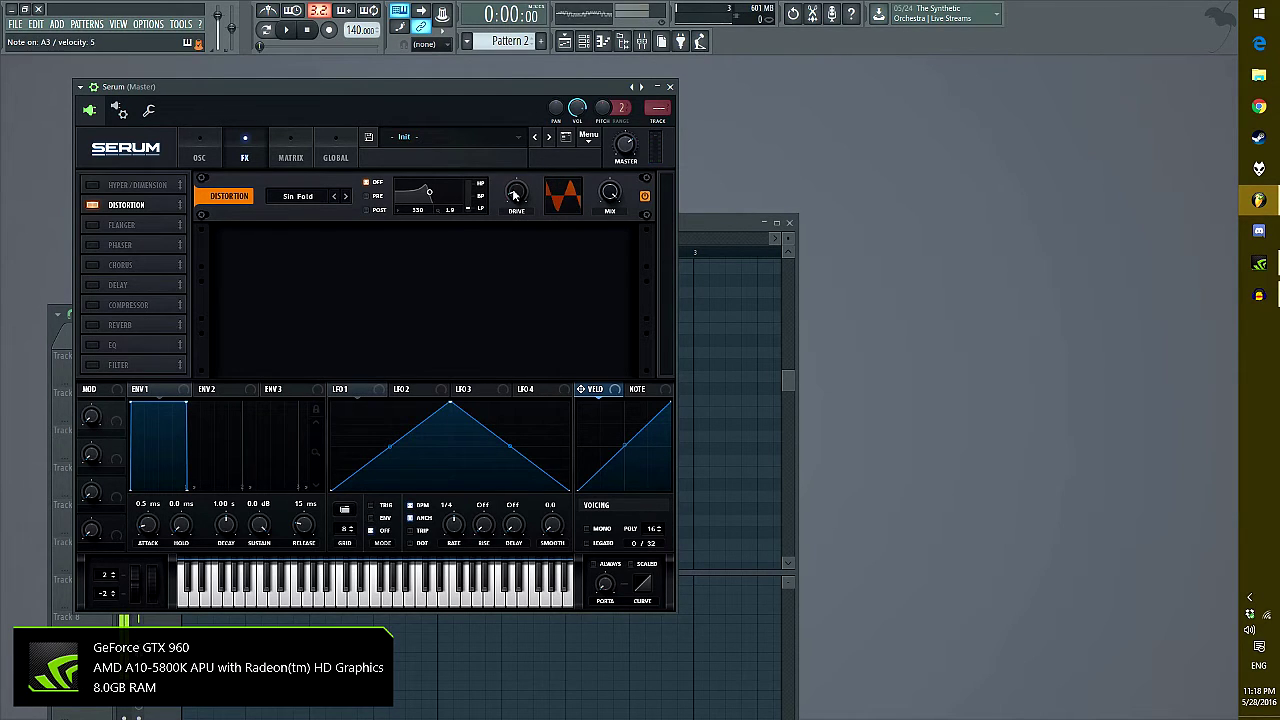
{"action": "left_click", "coordinate": [346, 197]}
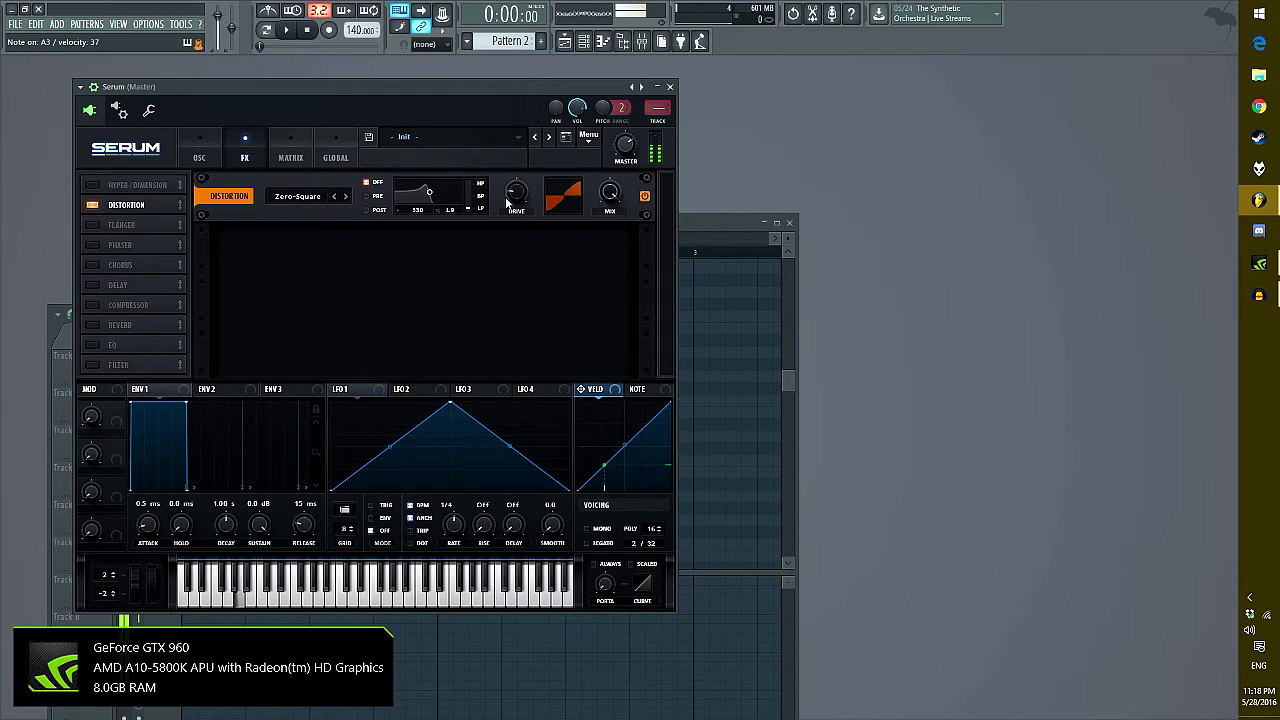
{"action": "mouse_move", "coordinate": [510, 202]}
{"action": "left_mouse_down"}
{"action": "mouse_move", "coordinate": [520, 185]}
{"action": "mouse_move", "coordinate": [517, 208]}
{"action": "left_mouse_up"}
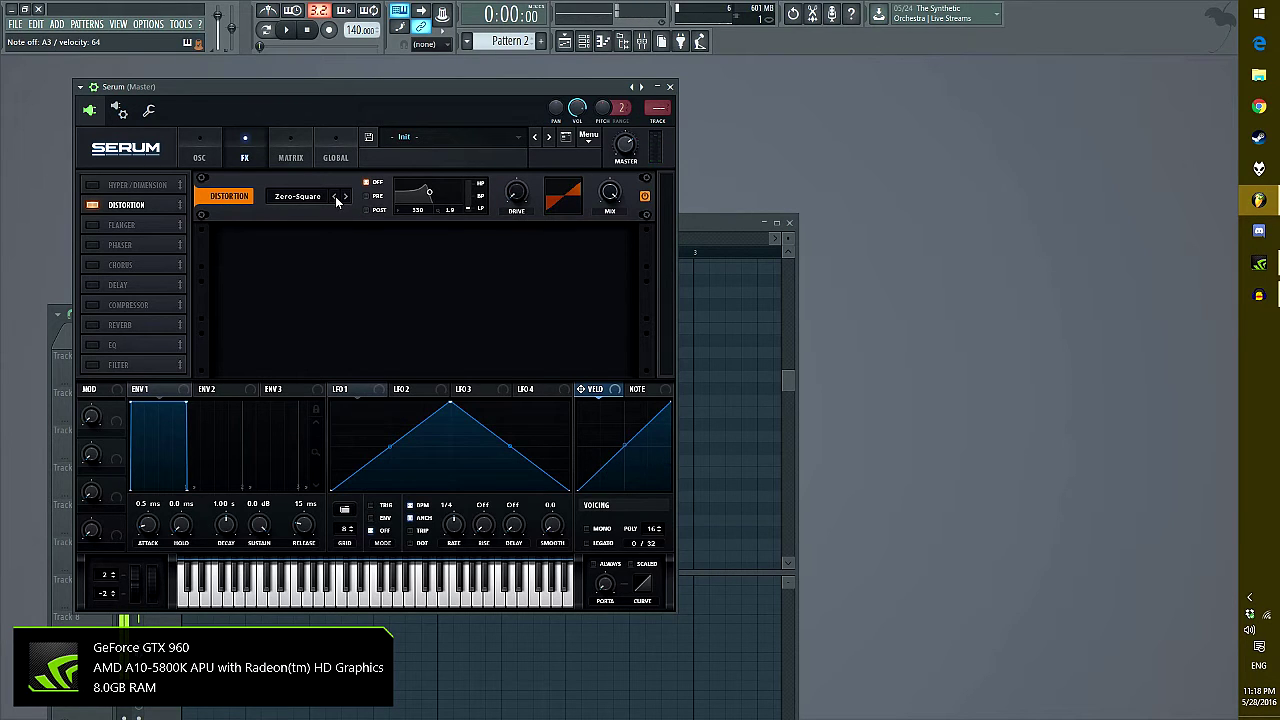
{"action": "left_click", "coordinate": [336, 199]}
{"action": "mouse_move", "coordinate": [521, 195]}
{"action": "left_mouse_down"}
{"action": "mouse_move", "coordinate": [526, 158]}
{"action": "mouse_move", "coordinate": [527, 185]}
{"action": "left_mouse_up"}
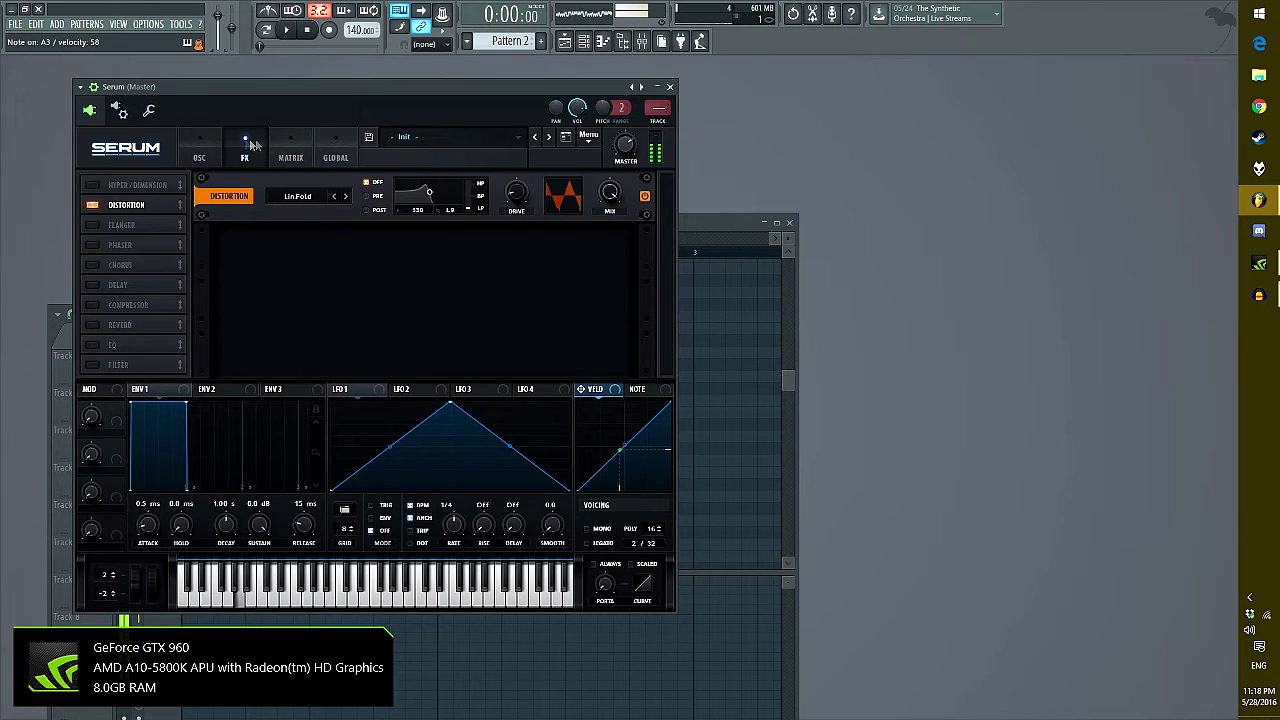
Enable the MG Low 12 filter for oscillators A and B and modulate its cutoff with a sine-shaped LFO 1 at the fast rate
{"action": "left_click", "coordinate": [210, 145]}
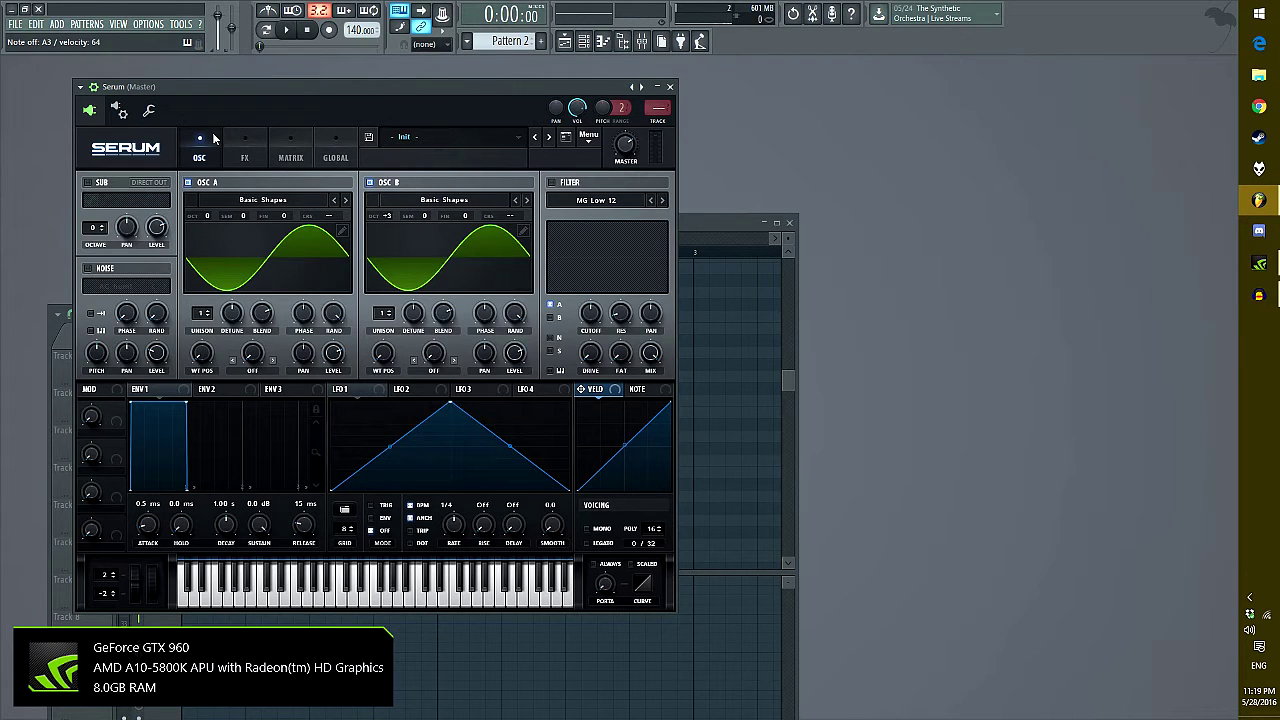
{"action": "left_click", "coordinate": [552, 183]}
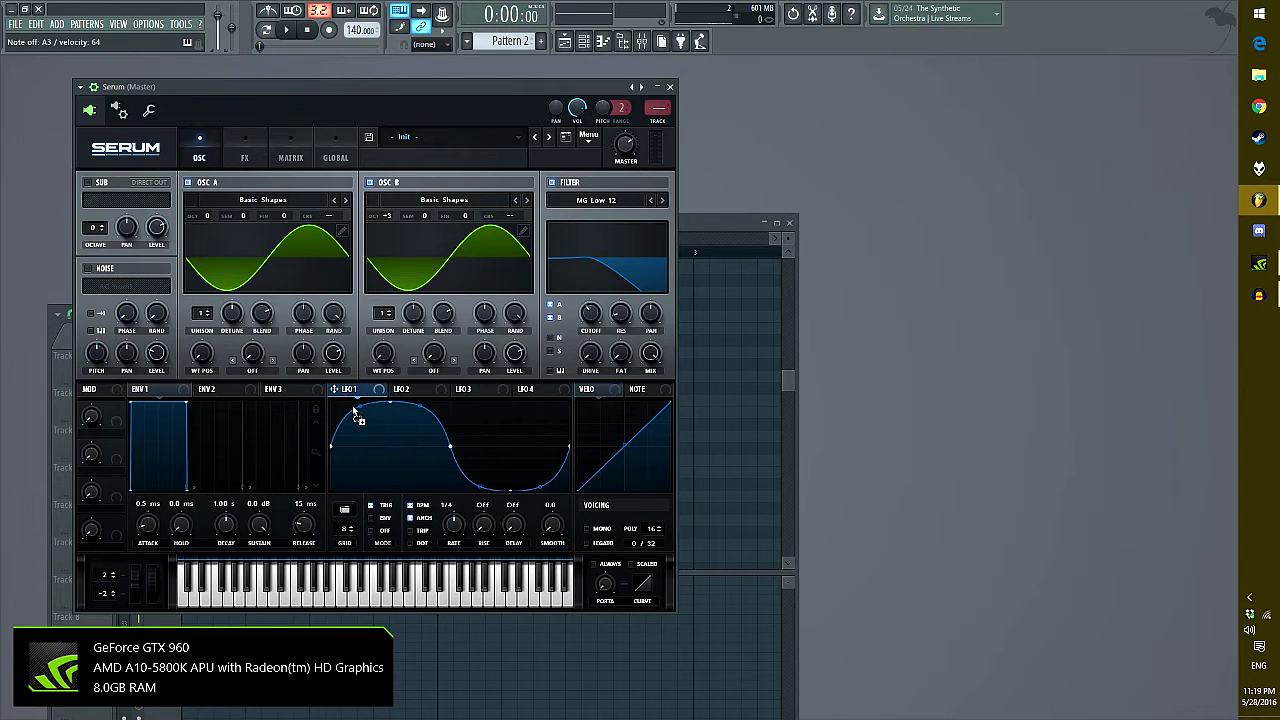
{"action": "left_click_drag", "start_coordinate": [360, 390], "coordinate": [593, 314]}
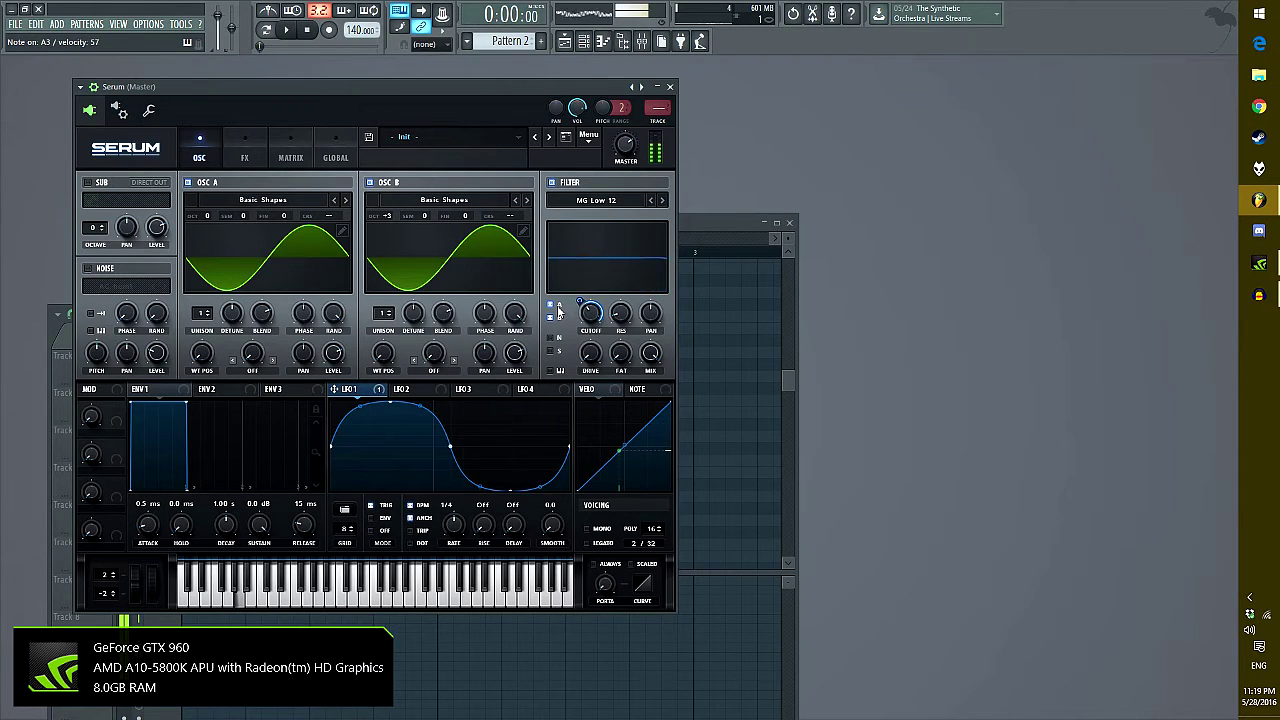
{"action": "left_click_drag", "start_coordinate": [580, 301], "coordinate": [581, 323]}
{"action": "left_click_drag", "start_coordinate": [459, 528], "coordinate": [474, 461]}
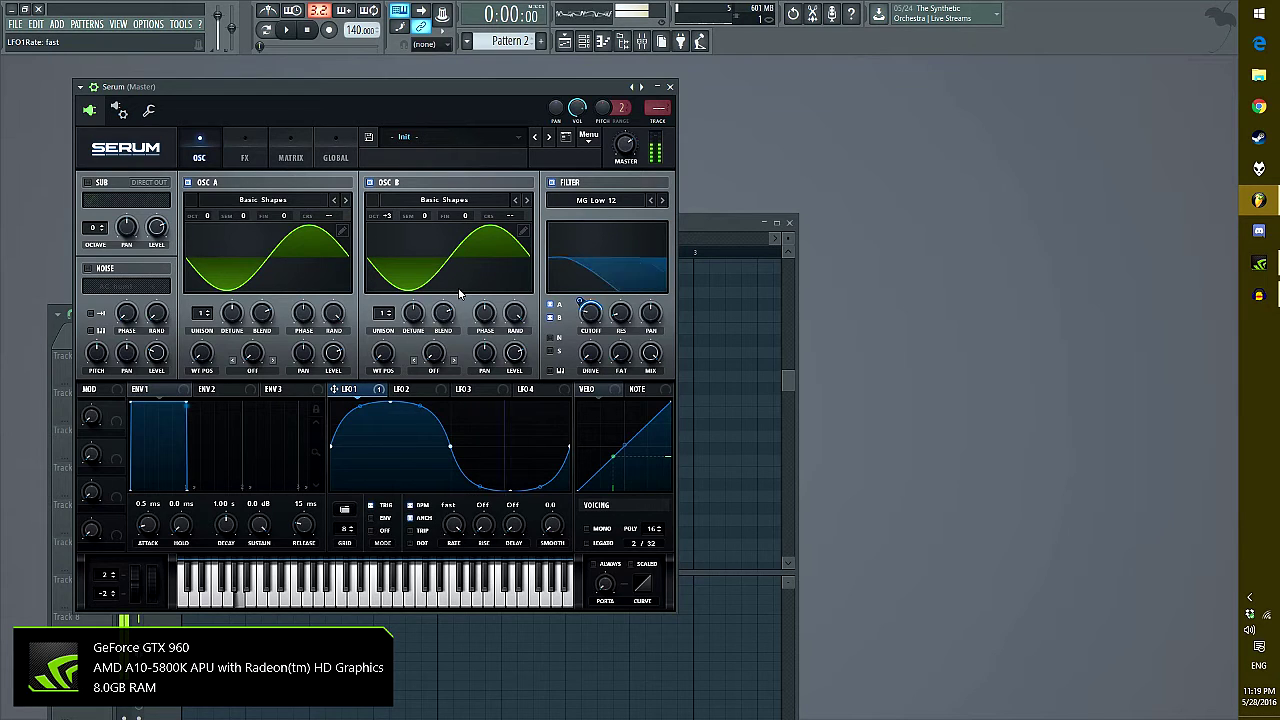
Move Serum out of the way and insert a second Serum instance from the channel rack
{"action": "left_click_drag", "start_coordinate": [380, 87], "coordinate": [462, 652]}
{"action": "left_click_drag", "start_coordinate": [372, 164], "coordinate": [376, 139]}
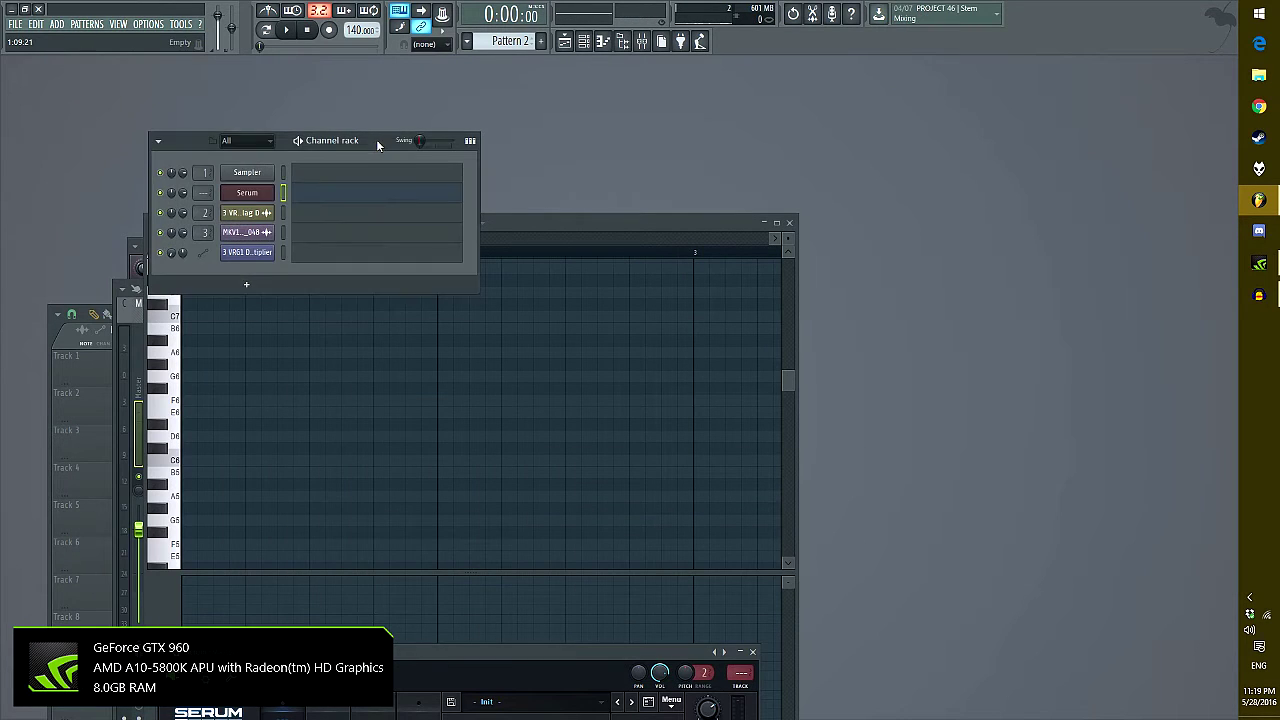
{"action": "right_click", "coordinate": [253, 197]}
{"action": "mouse_move", "coordinate": [315, 243]}
{"action": "left_click", "coordinate": [400, 245]}
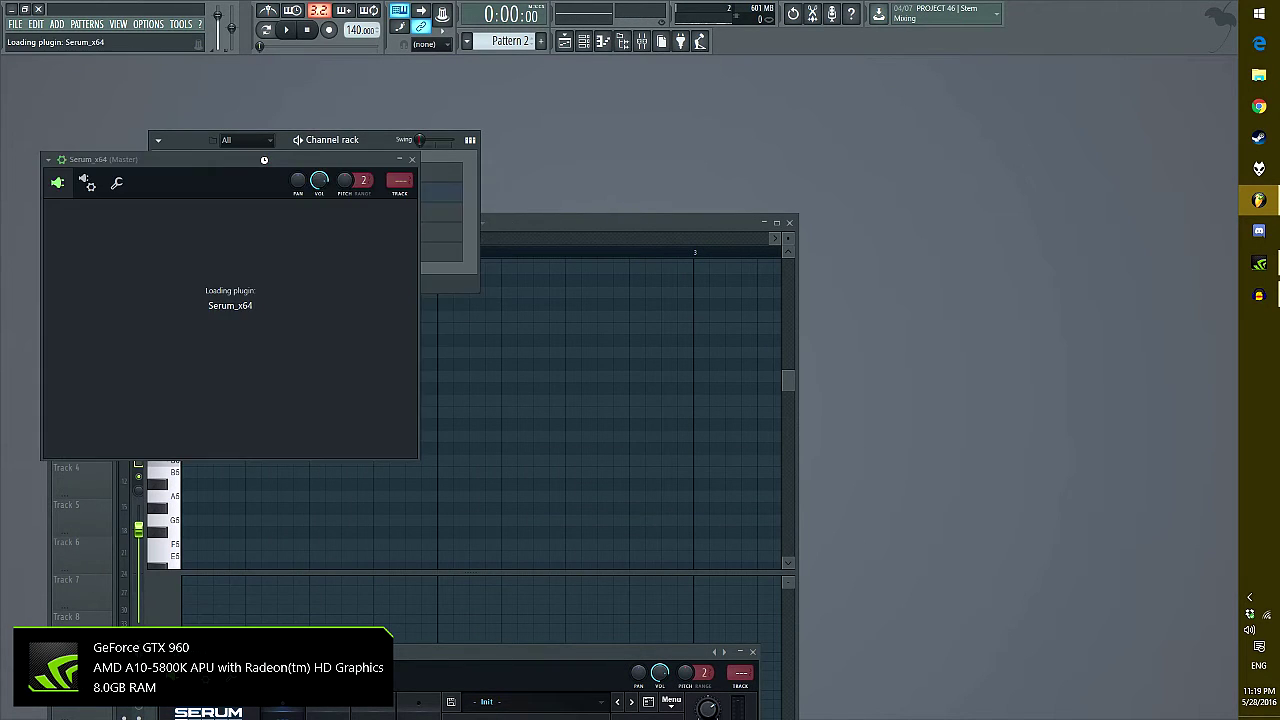
{"action": "left_click_drag", "start_coordinate": [264, 159], "coordinate": [323, 123]}
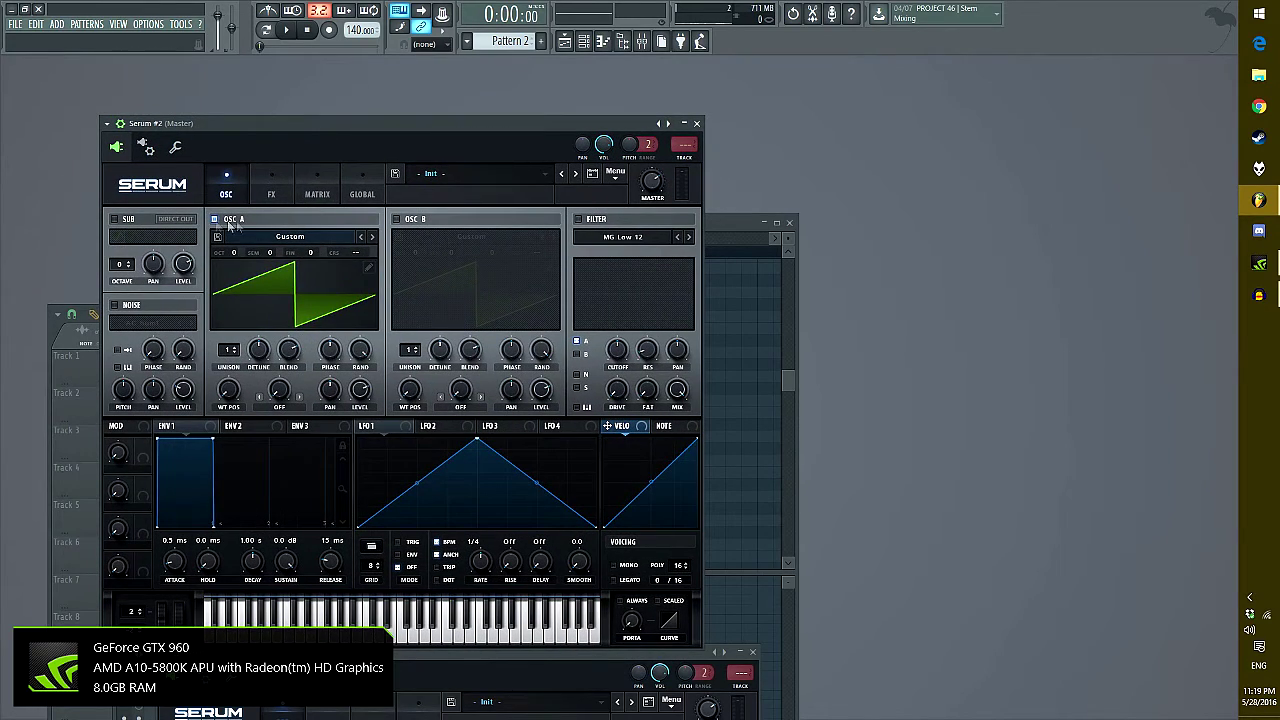
Turn off oscillator A in Serum #2 and load the GlassLid 1 sample in the enabled noise oscillator
{"action": "left_click", "coordinate": [215, 219]}
{"action": "left_click_drag", "start_coordinate": [372, 125], "coordinate": [398, 87]}
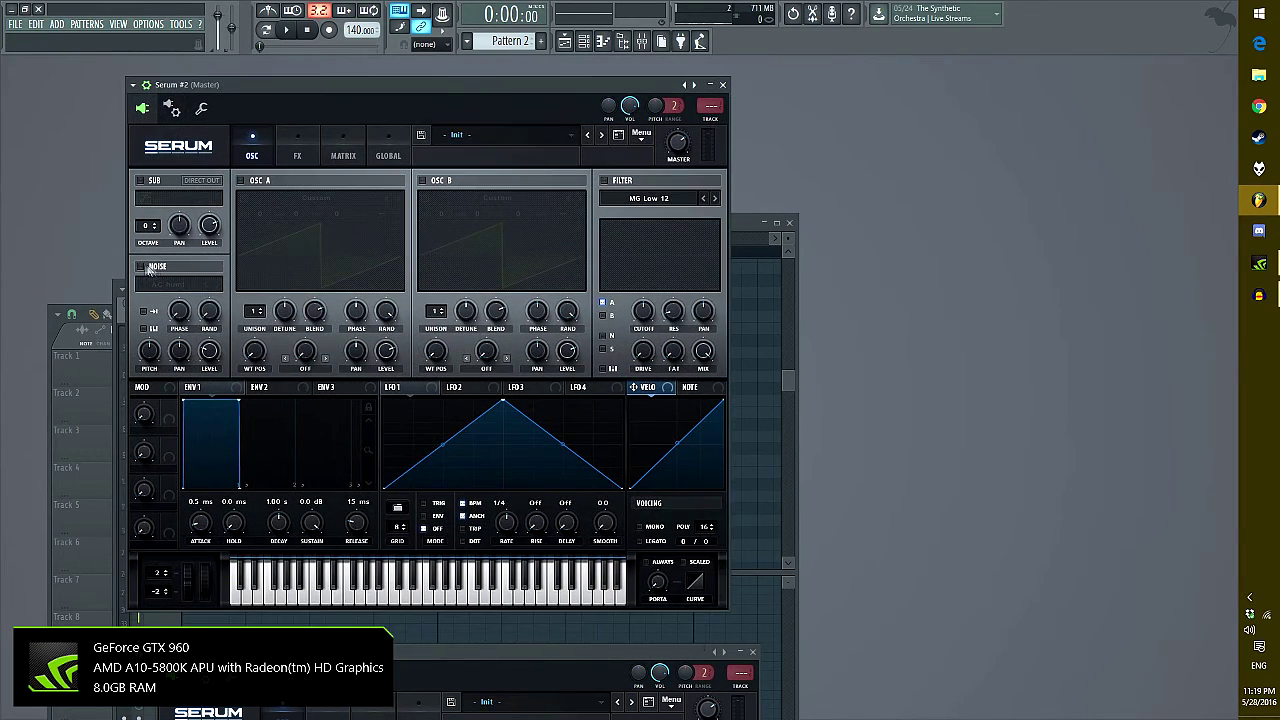
{"action": "left_click", "coordinate": [140, 267]}
{"action": "left_click", "coordinate": [151, 286]}
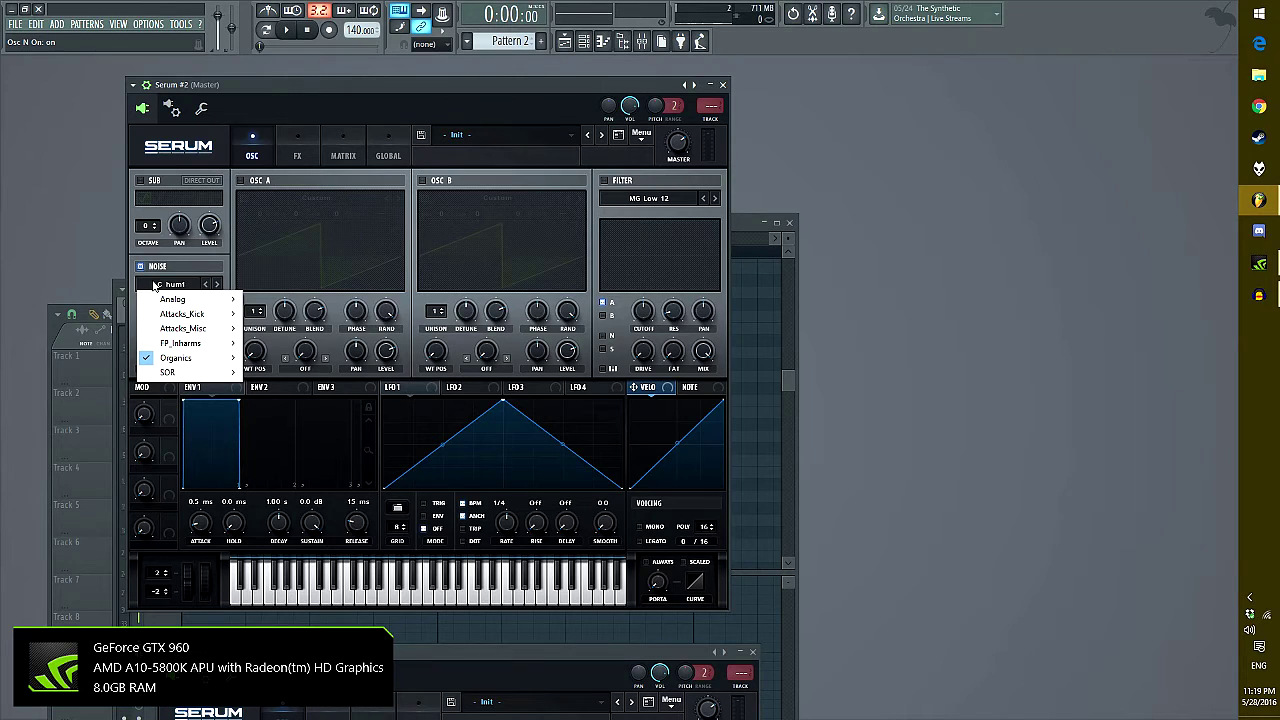
{"action": "mouse_move", "coordinate": [200, 330]}
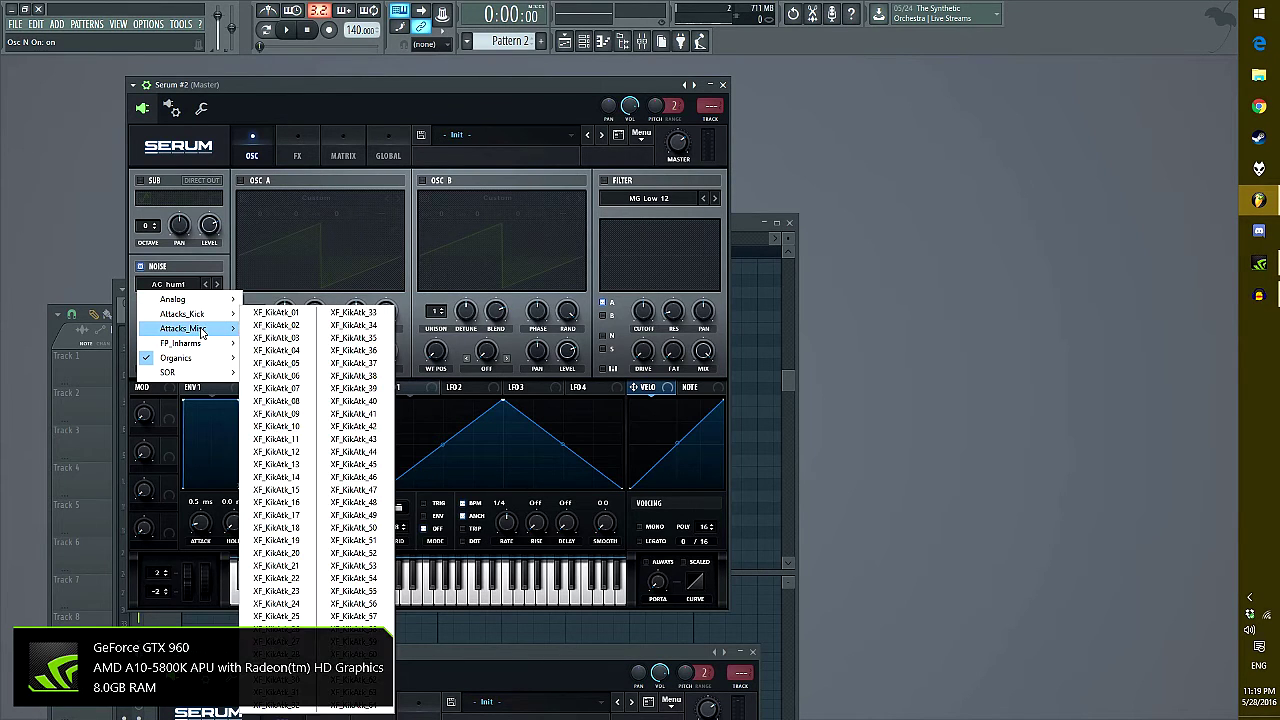
{"action": "left_click", "coordinate": [268, 369]}
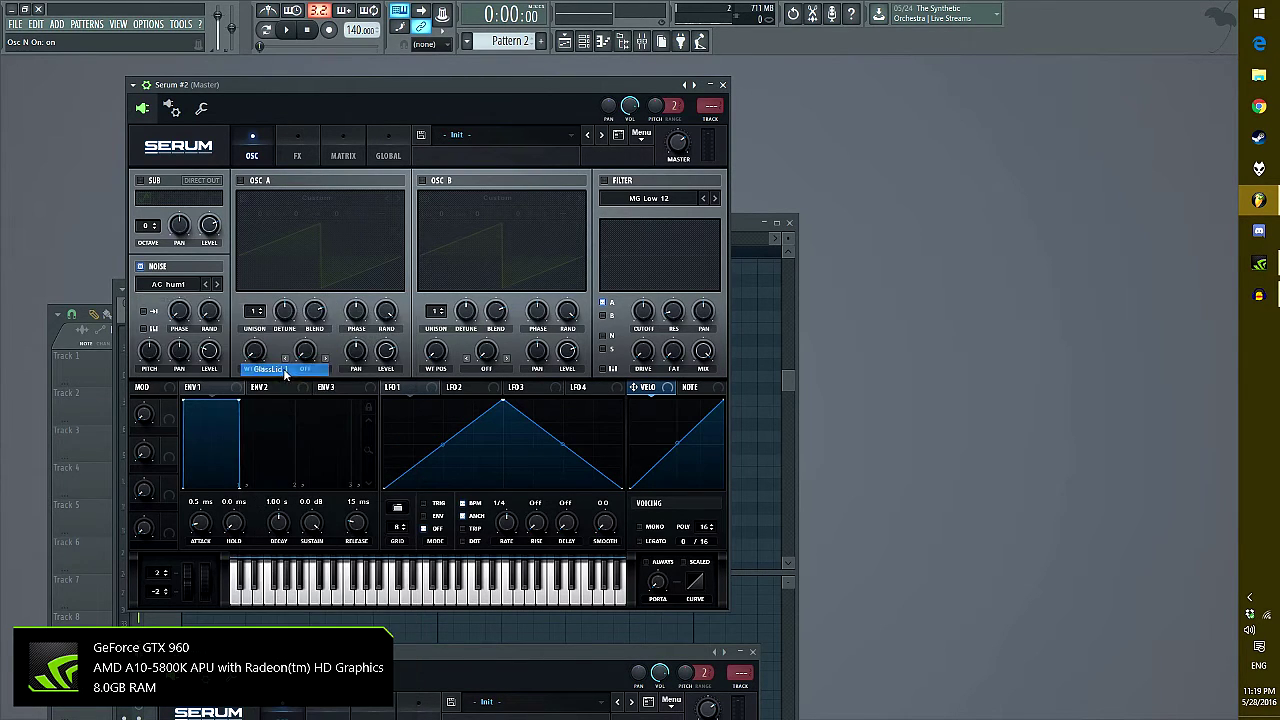
Audition noise samples with test notes and settle on Claps LR 2 with one-shot and pitch tracking enabled
{"action": "key", "text": "n"}
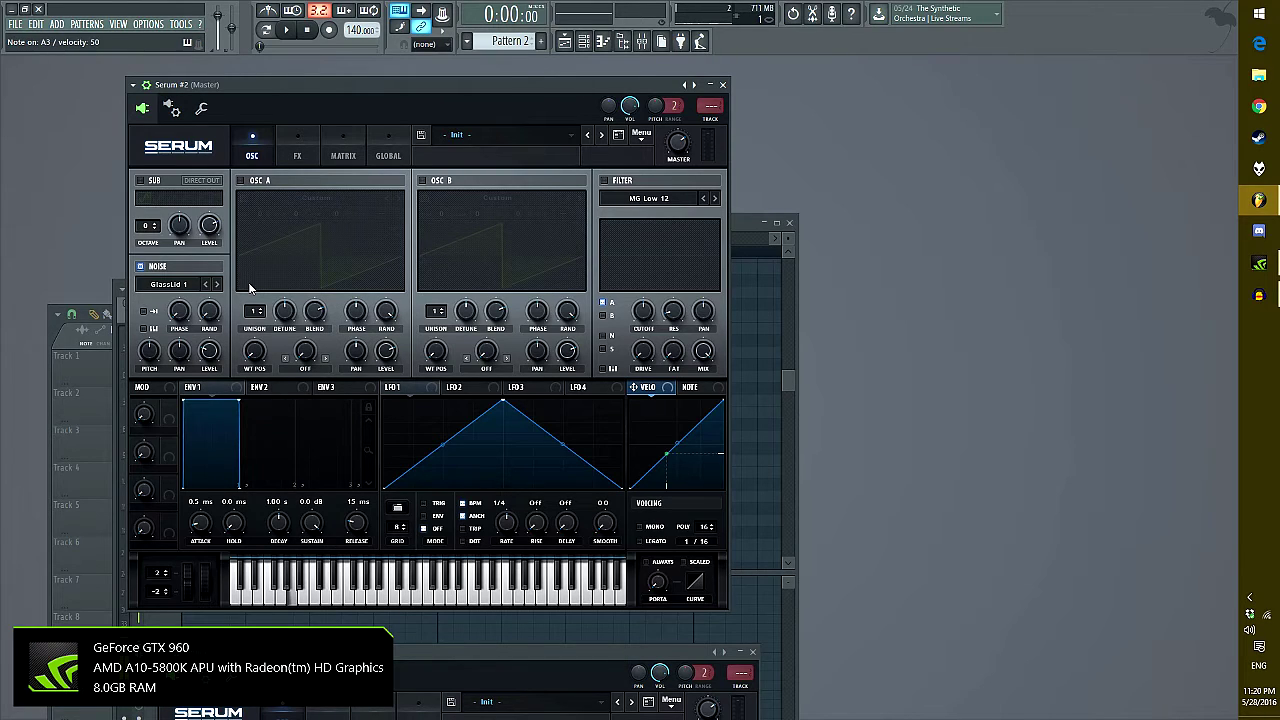
{"action": "key", "text": "q"}
{"action": "key", "text": "e"}
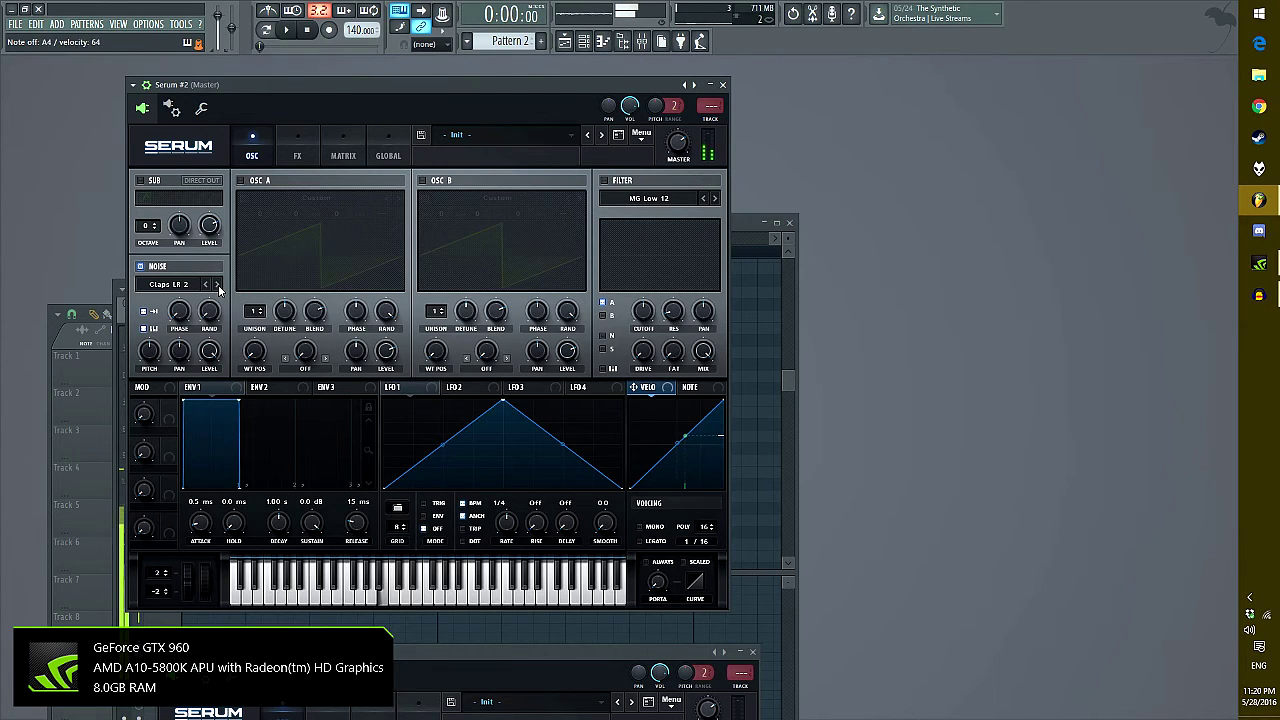
{"action": "key", "text": "t"}
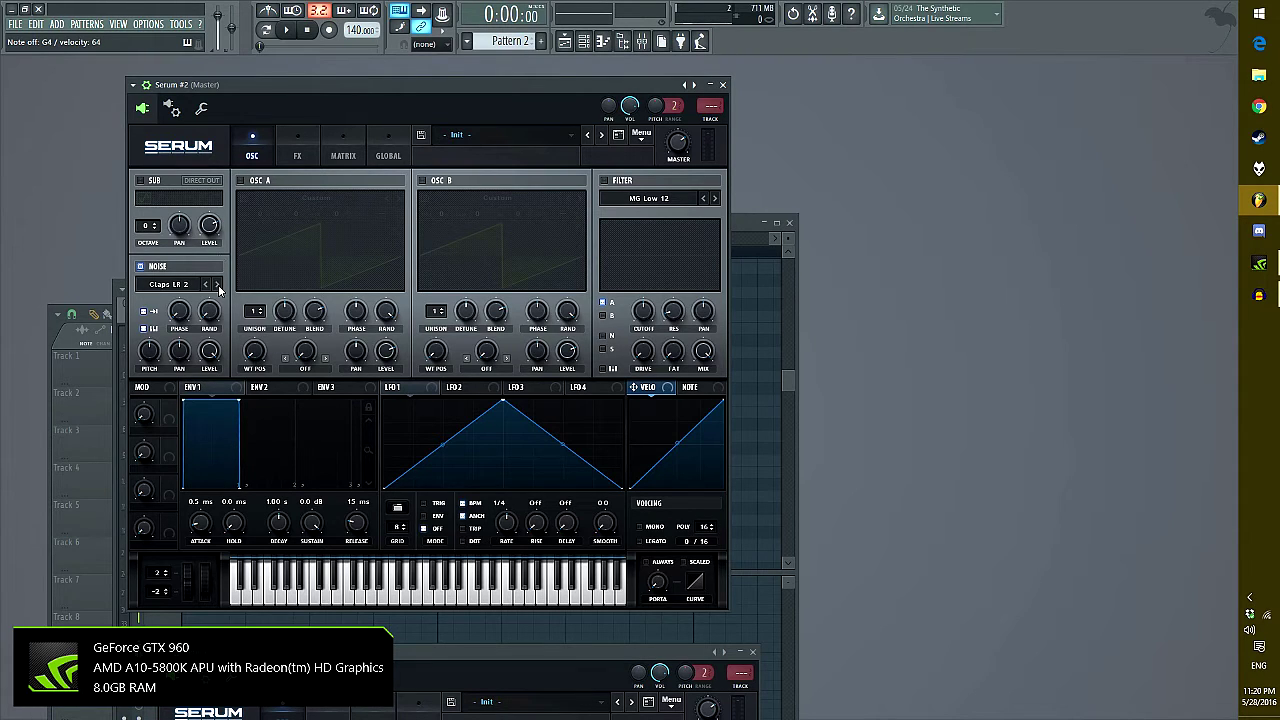
Re-enable oscillator A, route it and the noise through the MG Low 12 filter, and modulate its cutoff with Env 2 at 515 ms decay
{"action": "left_click", "coordinate": [246, 181]}
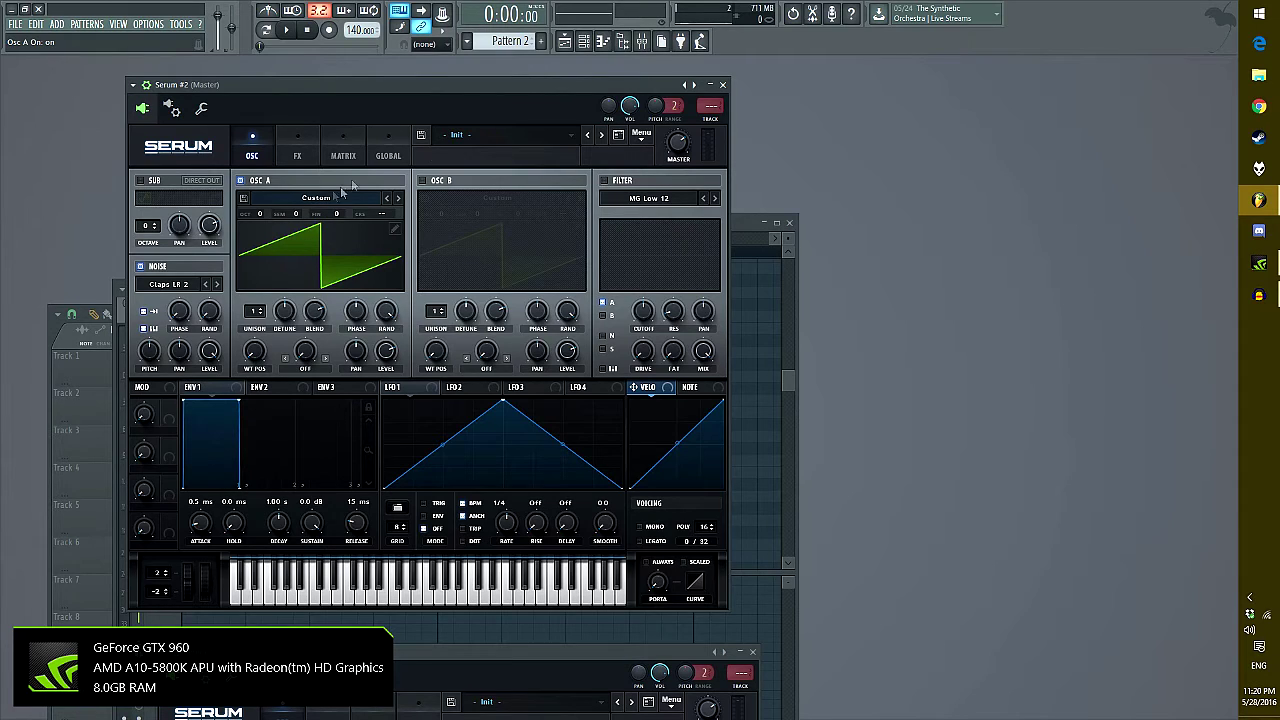
{"action": "left_click", "coordinate": [604, 181]}
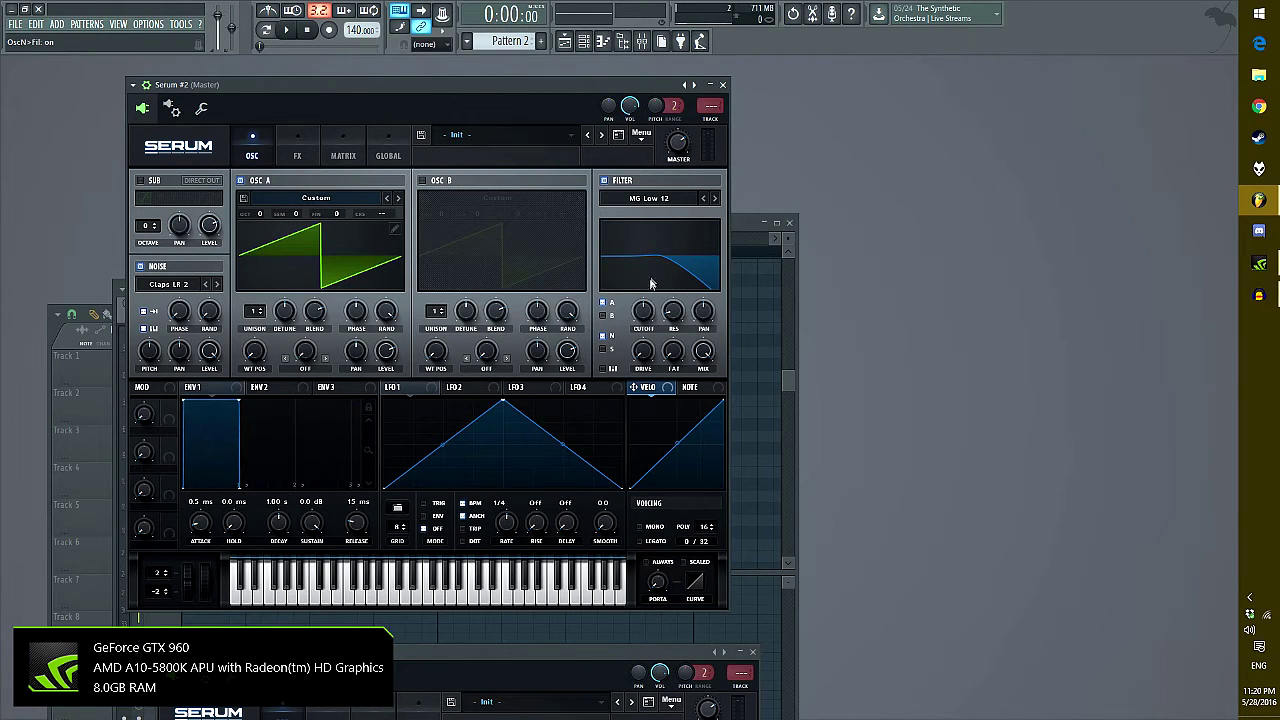
{"action": "mouse_move", "coordinate": [645, 318]}
{"action": "left_mouse_down"}
{"action": "mouse_move", "coordinate": [648, 306]}
{"action": "mouse_move", "coordinate": [655, 325]}
{"action": "mouse_move", "coordinate": [651, 310]}
{"action": "left_mouse_up"}
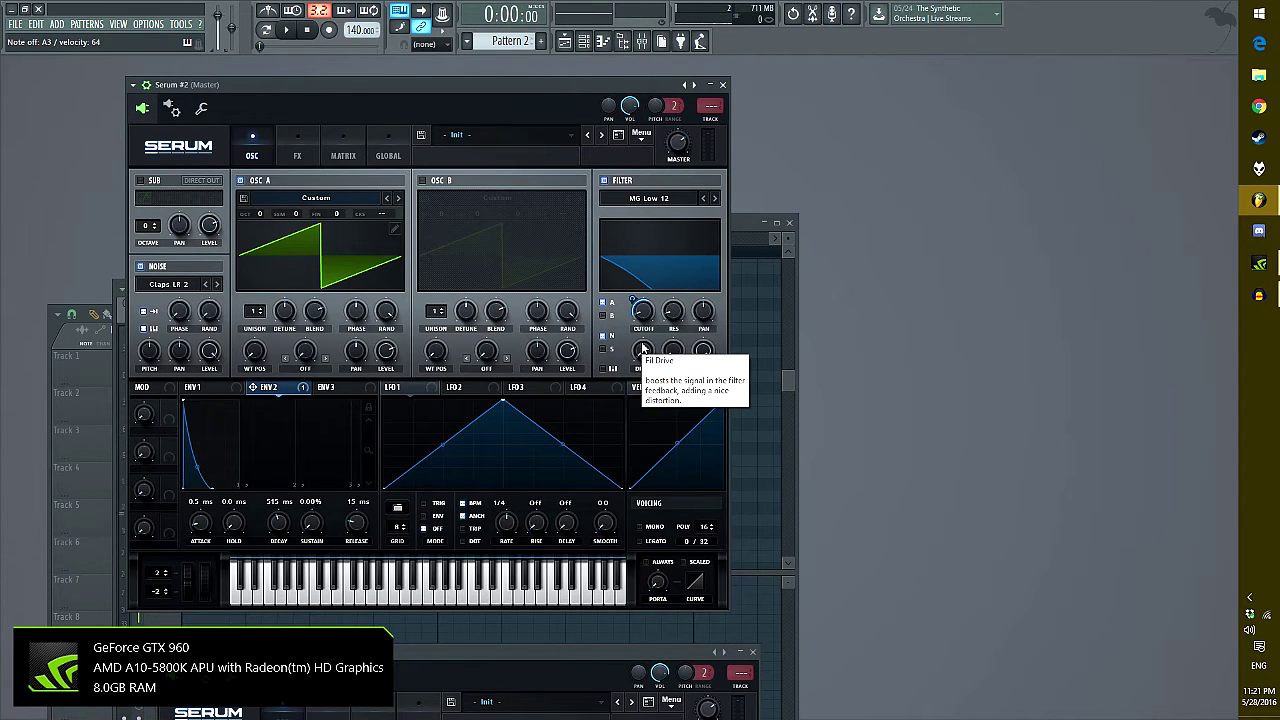
Close Serum #2, insert a TruePianos channel, and audition its Sapphire module with a few notes
{"action": "left_click", "coordinate": [723, 84]}
{"action": "right_click", "coordinate": [252, 198]}
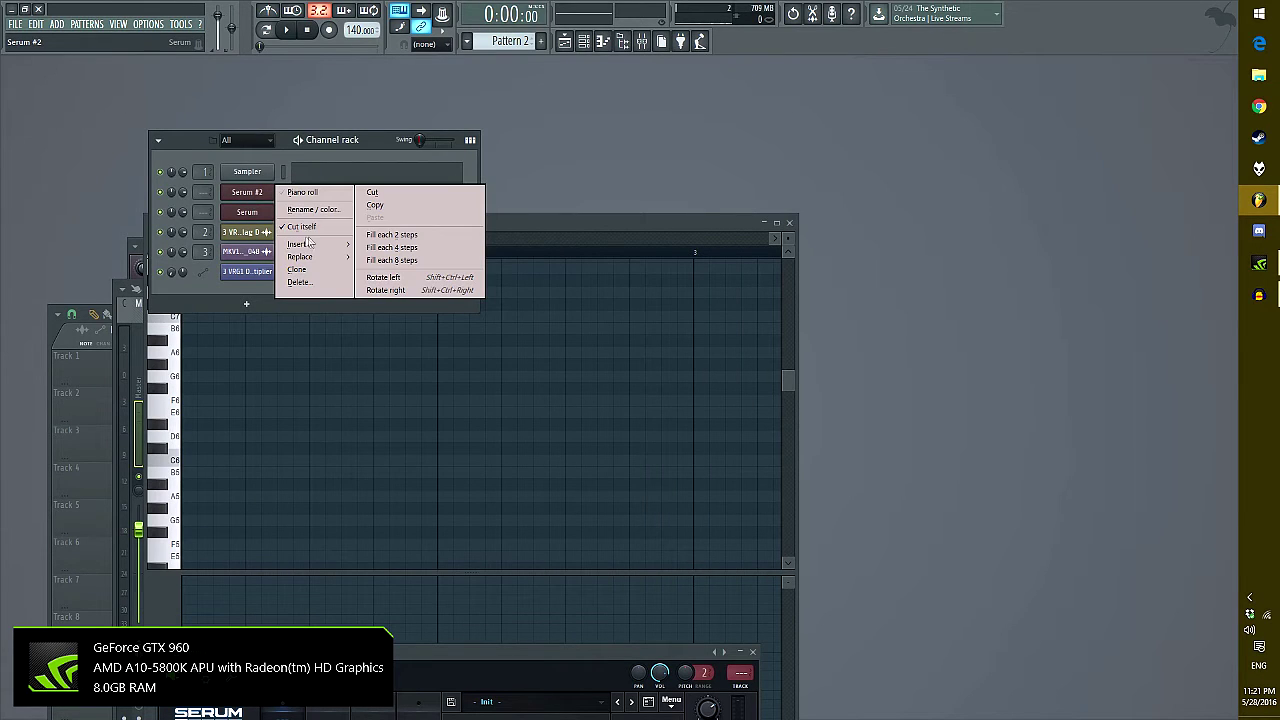
{"action": "mouse_move", "coordinate": [295, 246]}
{"action": "mouse_move", "coordinate": [390, 310]}
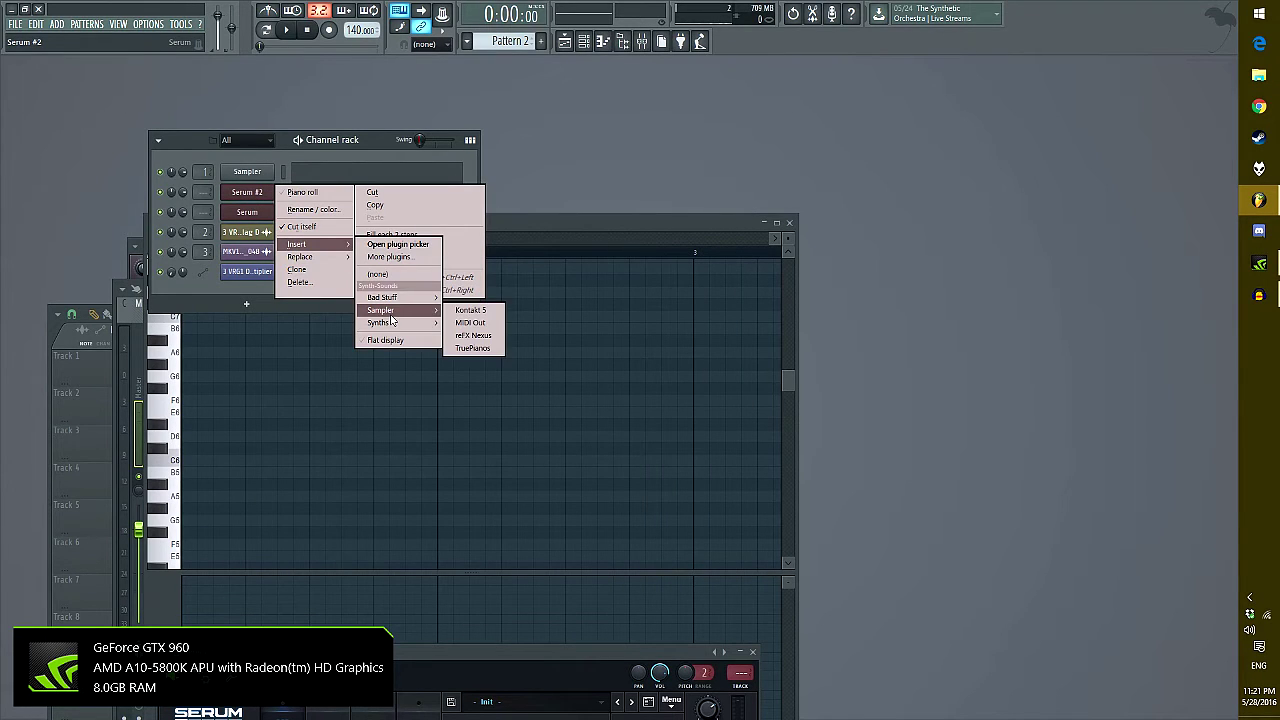
{"action": "left_click", "coordinate": [478, 347]}
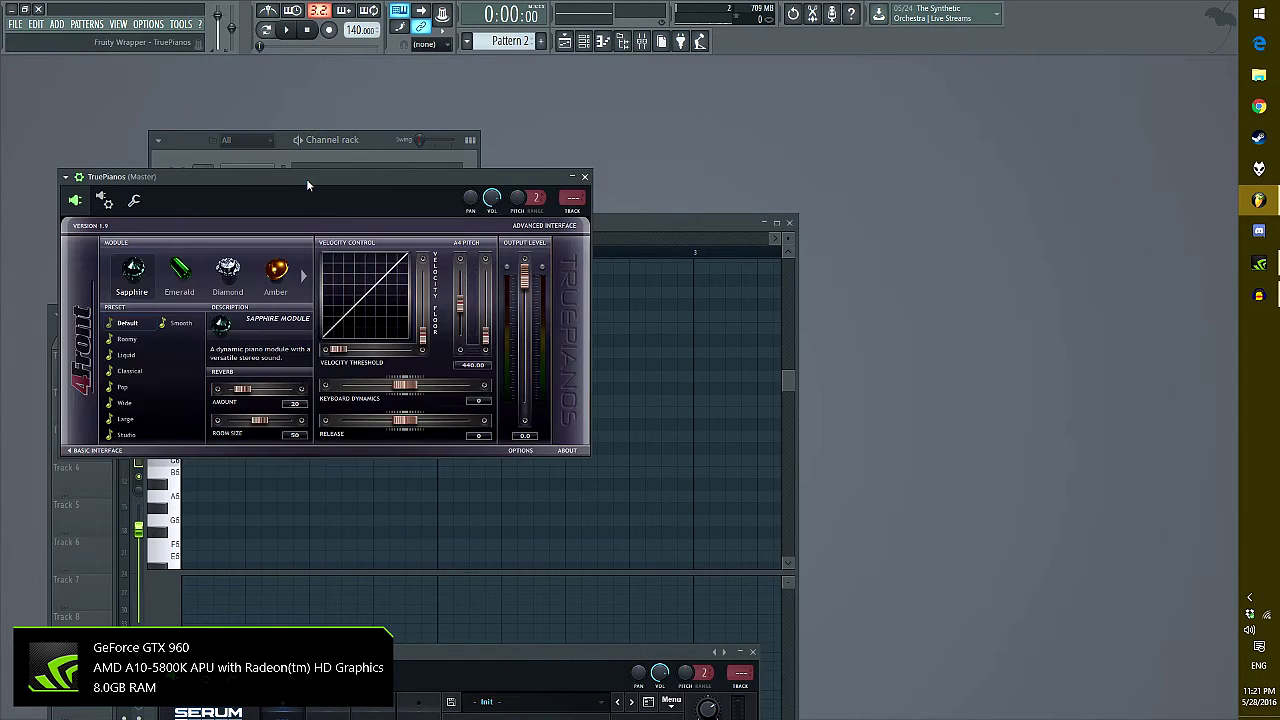
{"action": "key", "text": "c"}
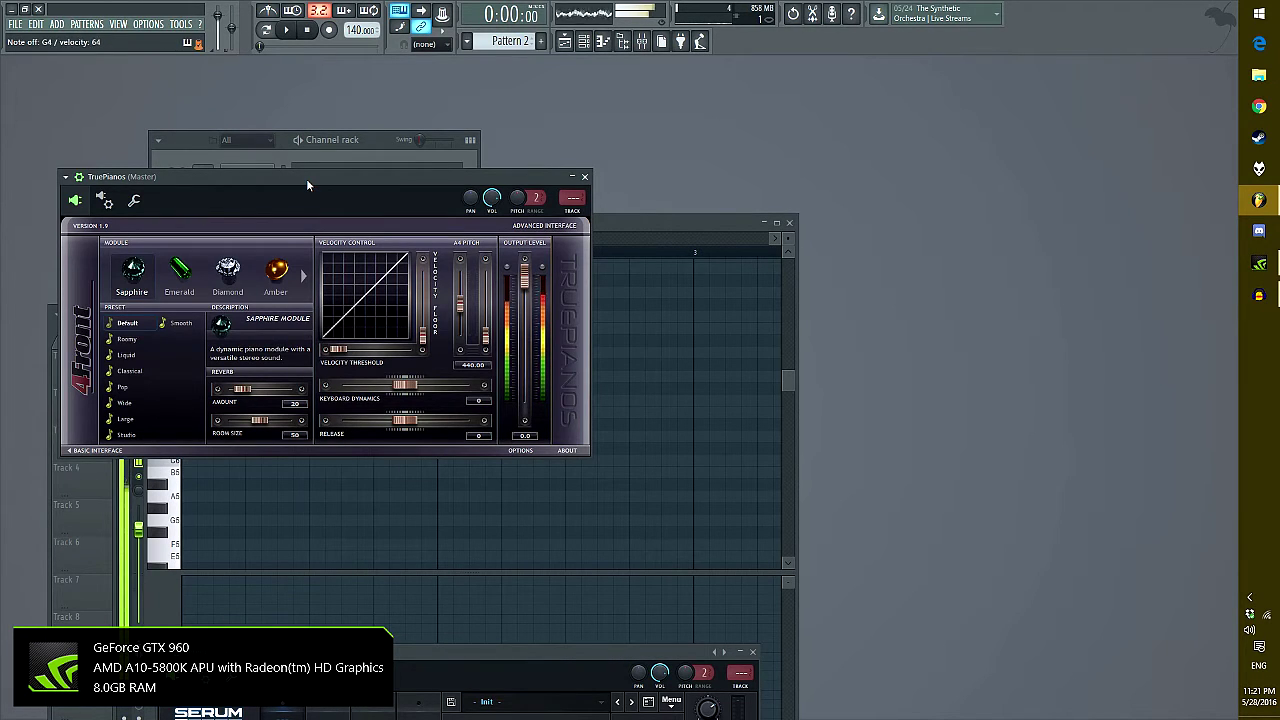
{"action": "key", "text": "b"}
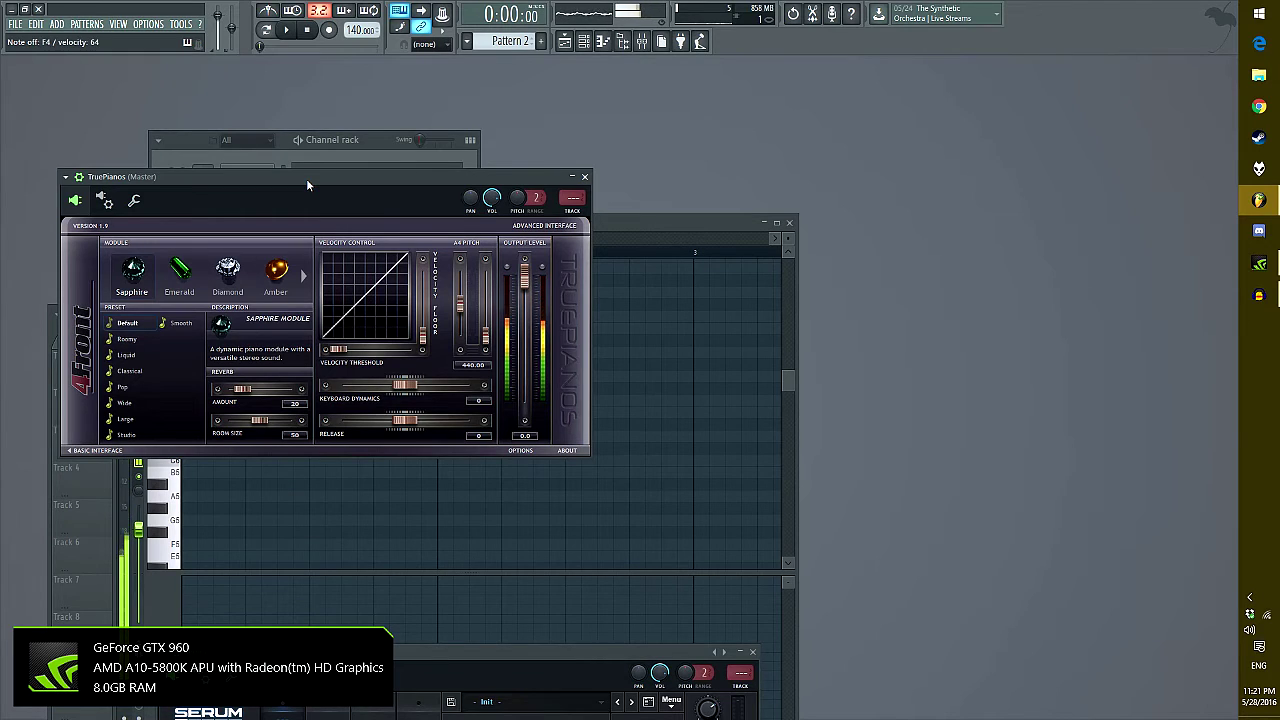
Insert a third Serum instance and replace its oscillator A with a sine sub oscillator
{"action": "left_click", "coordinate": [378, 139]}
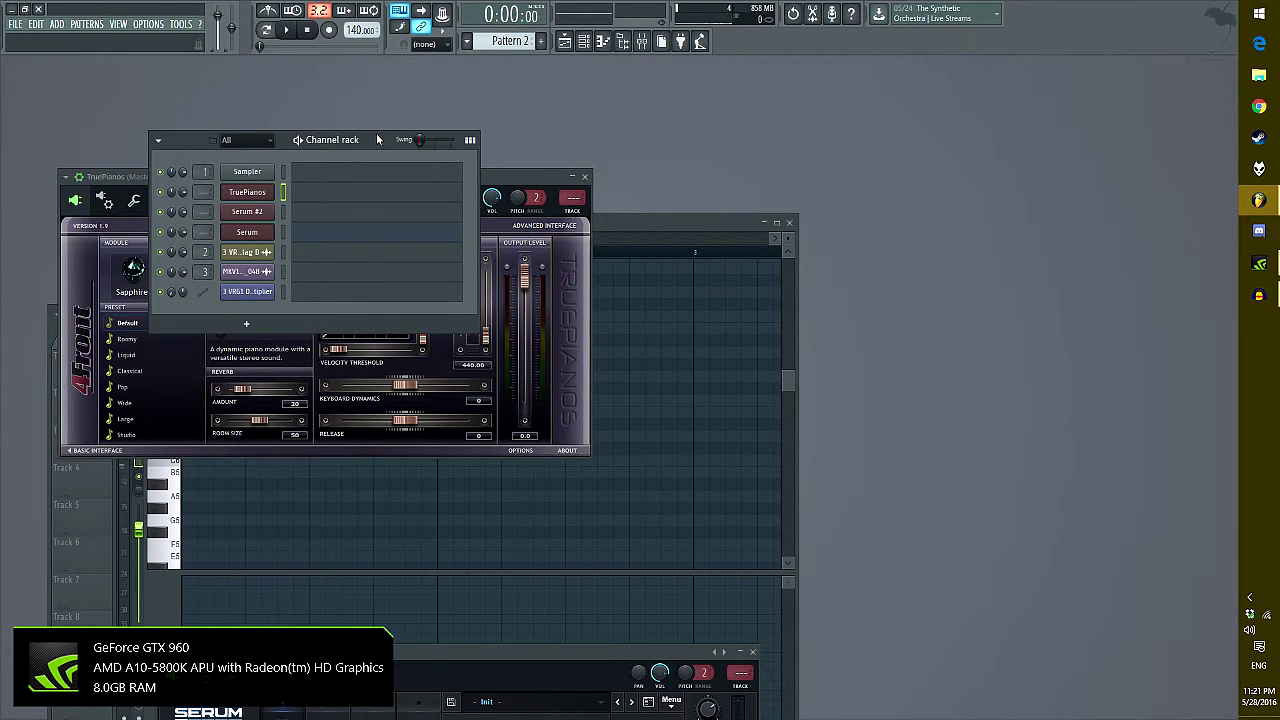
{"action": "right_click", "coordinate": [262, 192]}
{"action": "mouse_move", "coordinate": [310, 245]}
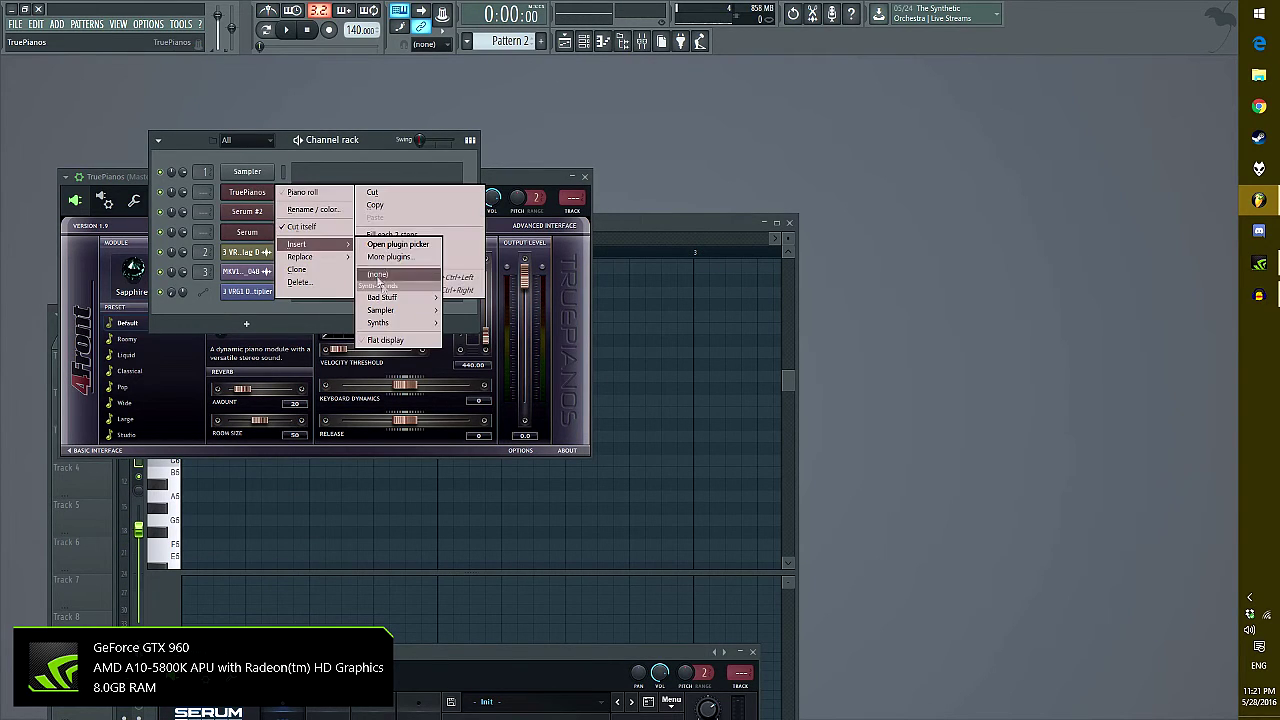
{"action": "mouse_move", "coordinate": [405, 322]}
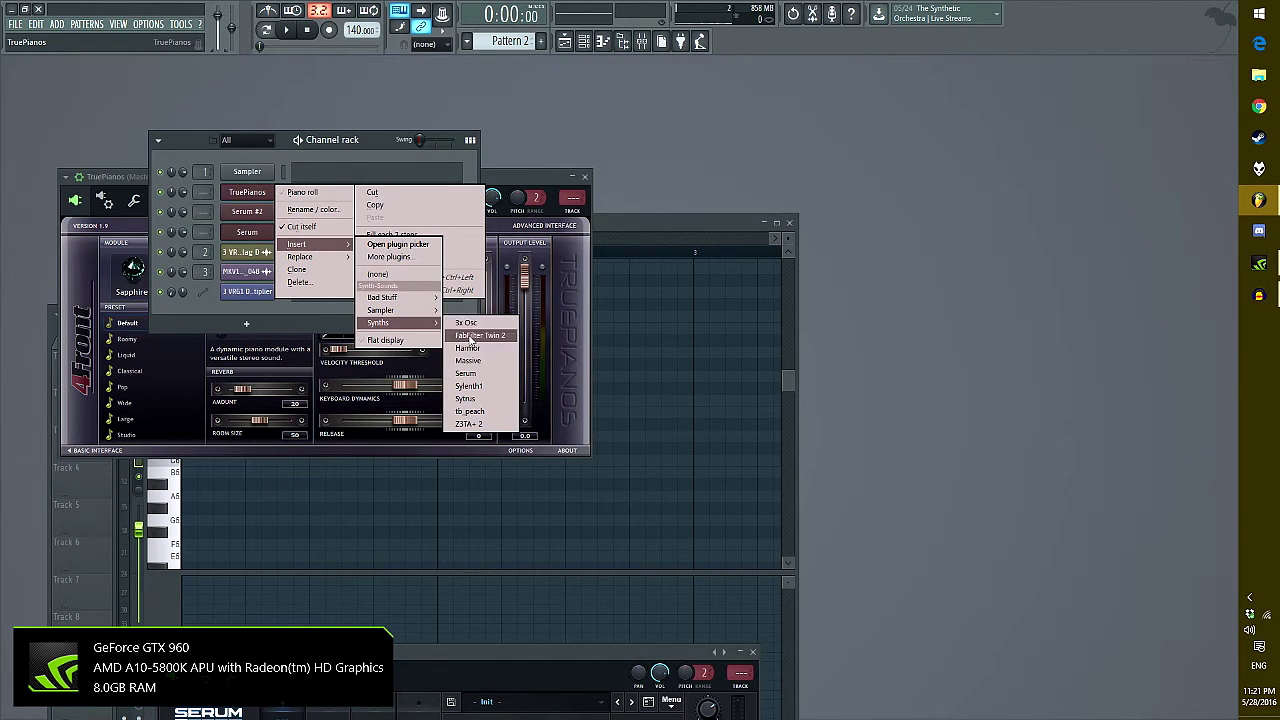
{"action": "left_click", "coordinate": [467, 373]}
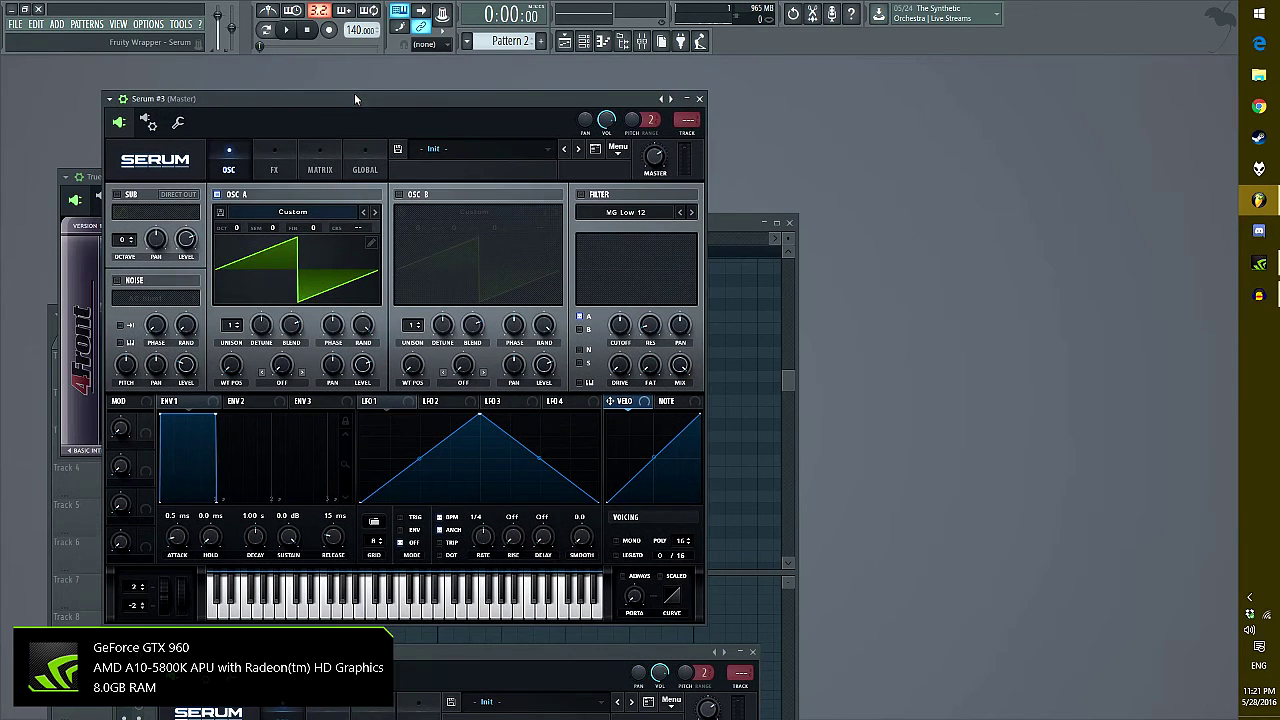
{"action": "left_click", "coordinate": [218, 195]}
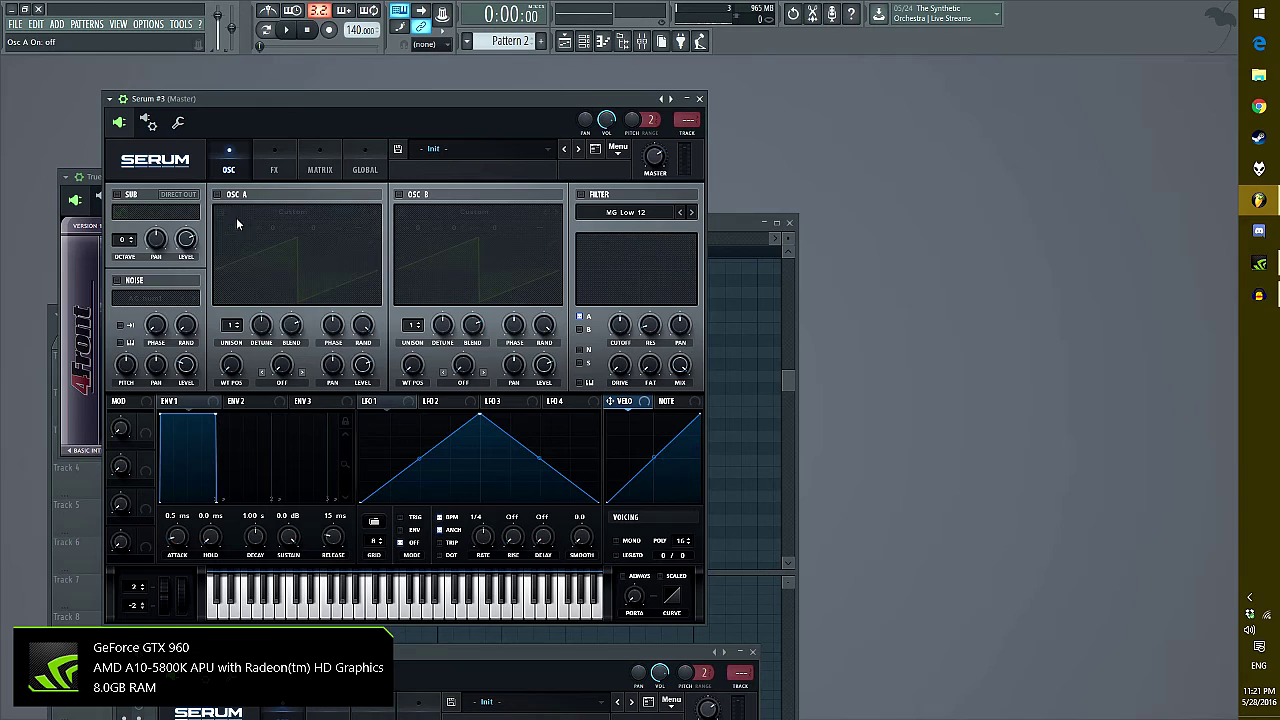
{"action": "left_click", "coordinate": [117, 195]}
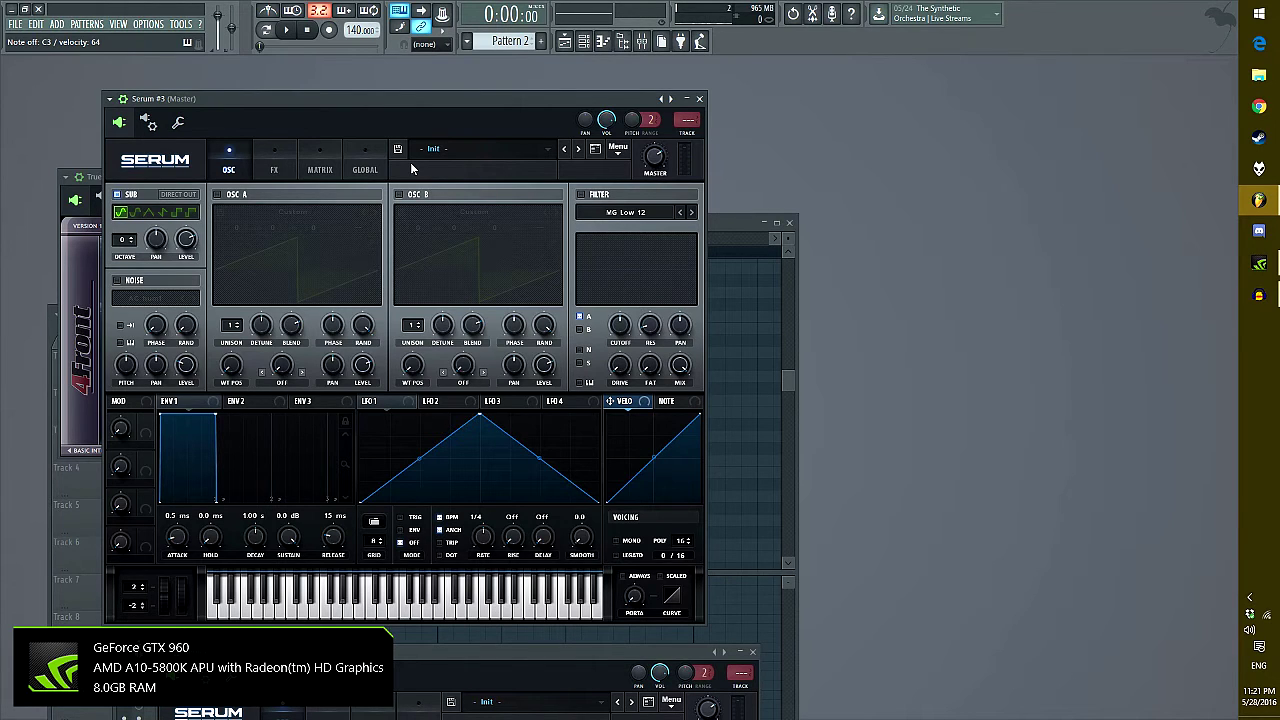
{"action": "key", "text": "Escape"}
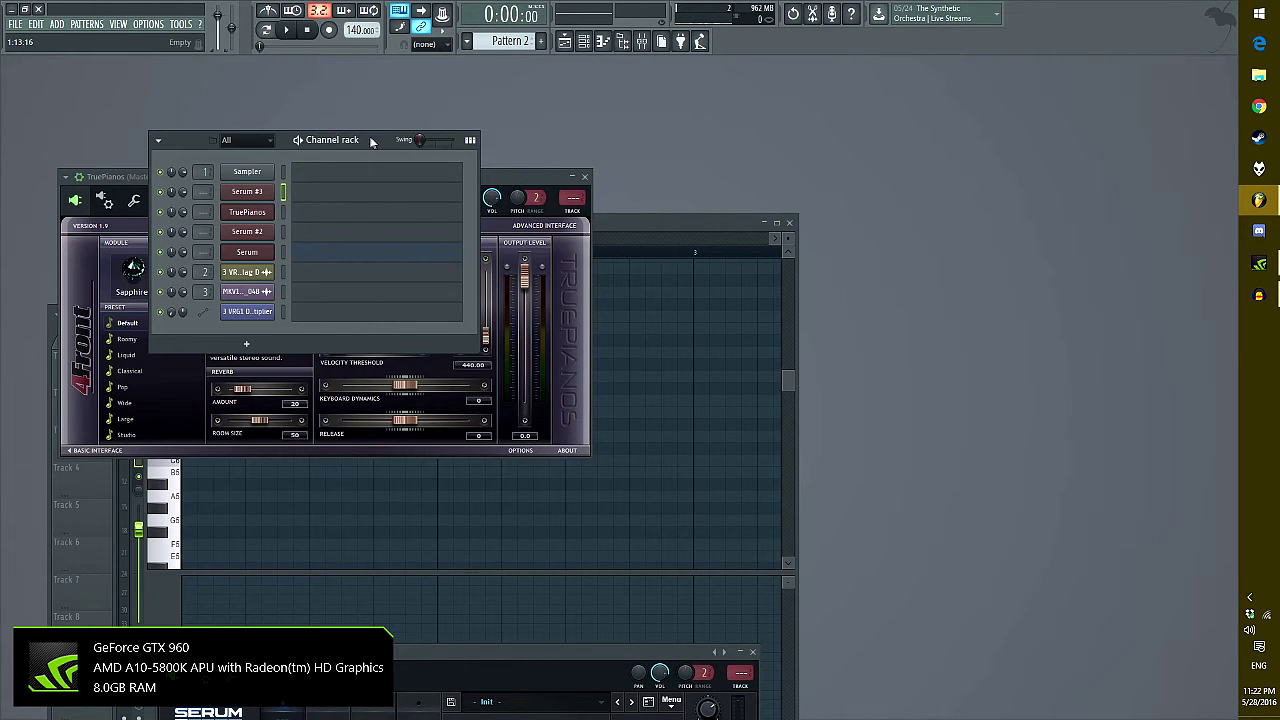
Place a short B5, E6, G#6 and B6 chord at the start of Pattern 3 for TruePianos
{"action": "left_click_drag", "start_coordinate": [376, 141], "coordinate": [497, 132]}
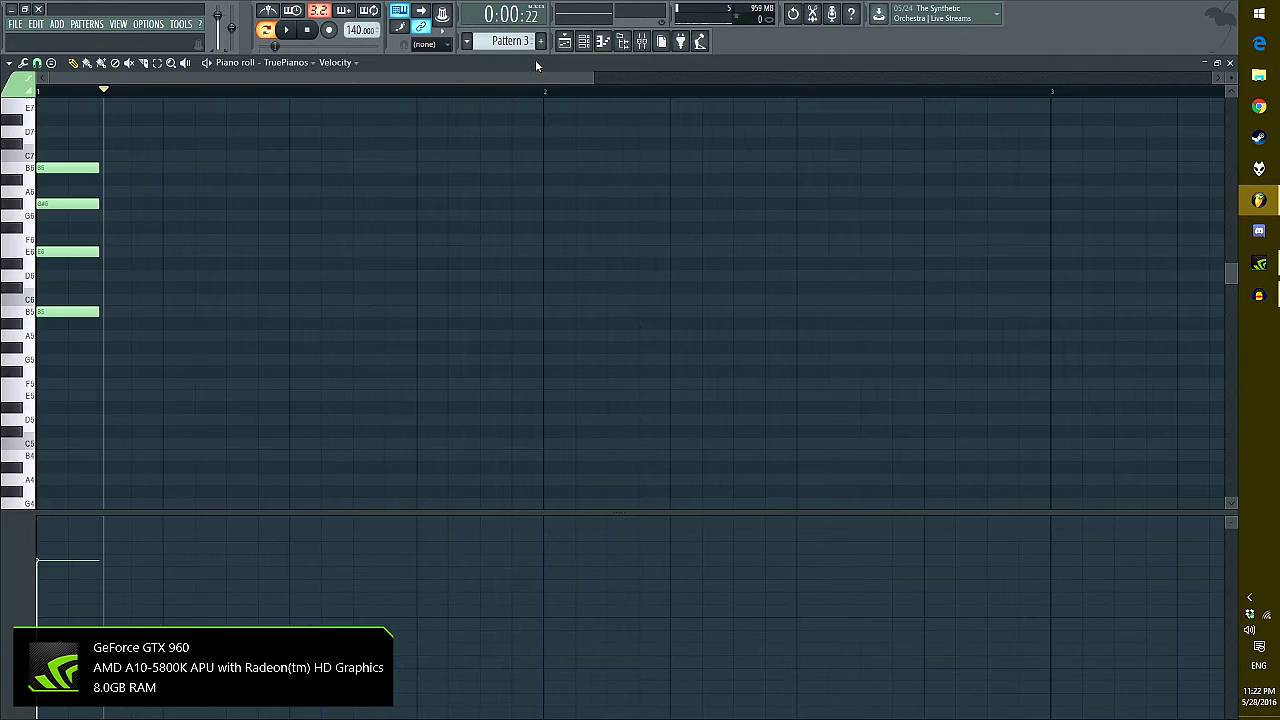
{"action": "double_click", "coordinate": [535, 60]}
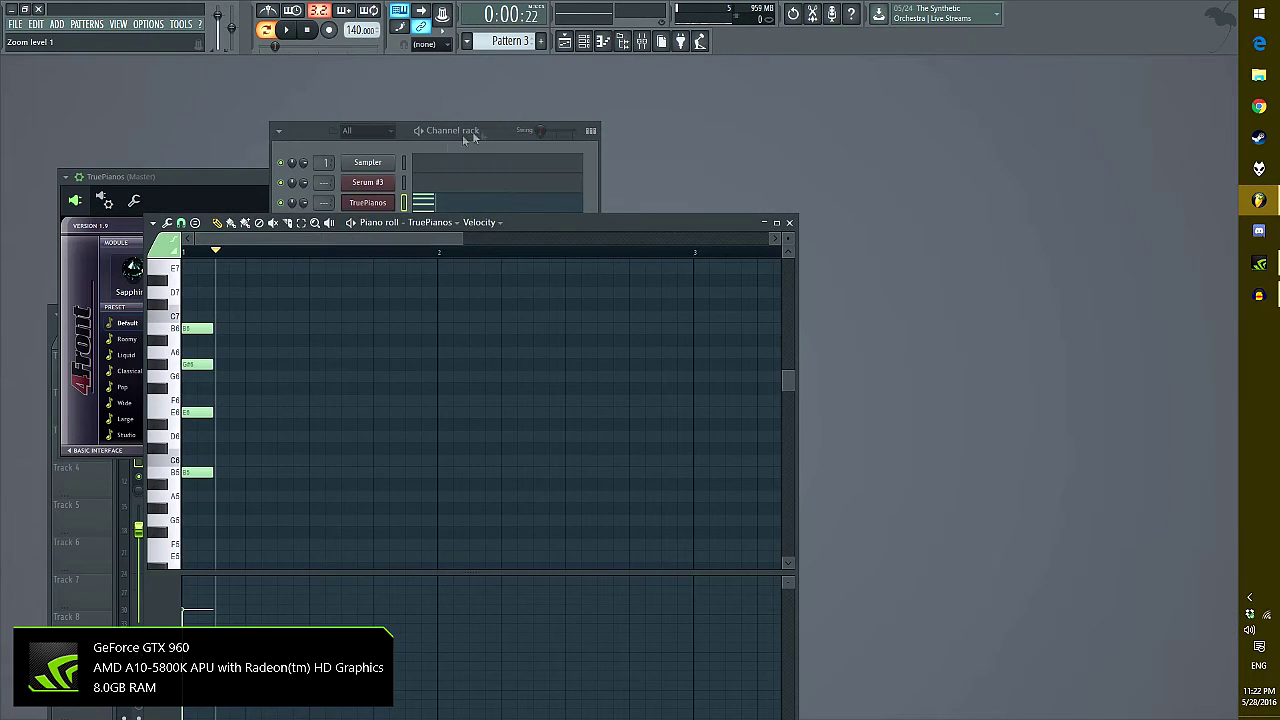
Place a short C6, E6, G#6 and A#6 chord at the start of Pattern 3 for Serum #2 and play it back
{"action": "left_click", "coordinate": [473, 134]}
{"action": "right_click", "coordinate": [372, 225]}
{"action": "left_click", "coordinate": [420, 223]}
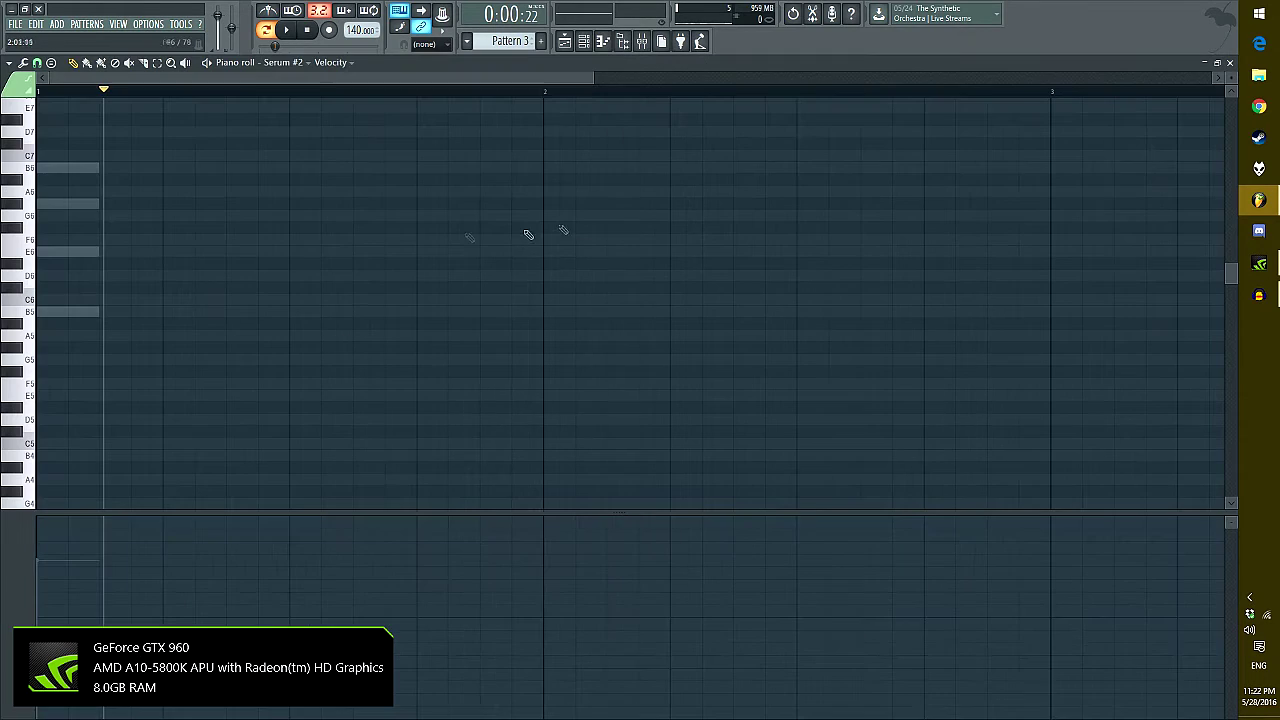
{"action": "left_click", "coordinate": [117, 317]}
{"action": "right_click", "coordinate": [117, 317]}
{"action": "left_click", "coordinate": [62, 300]}
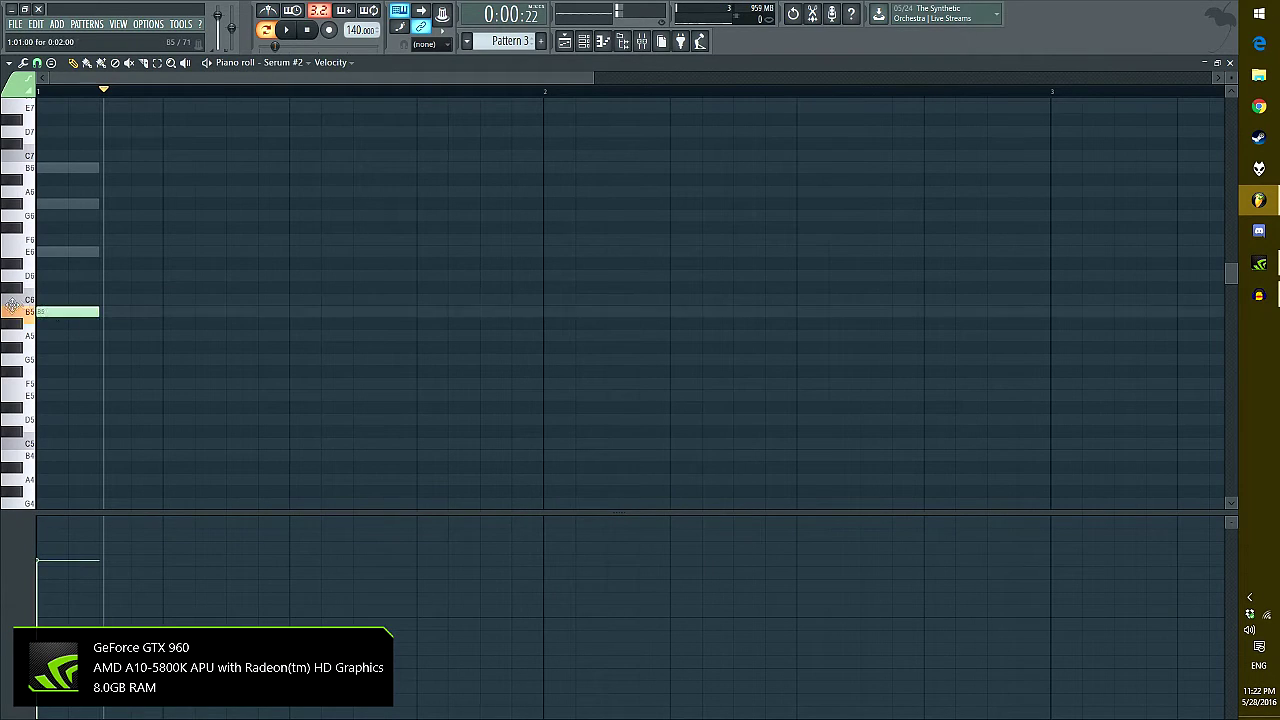
{"action": "left_click", "coordinate": [62, 251]}
{"action": "left_click", "coordinate": [60, 203]}
{"action": "left_click", "coordinate": [60, 167]}
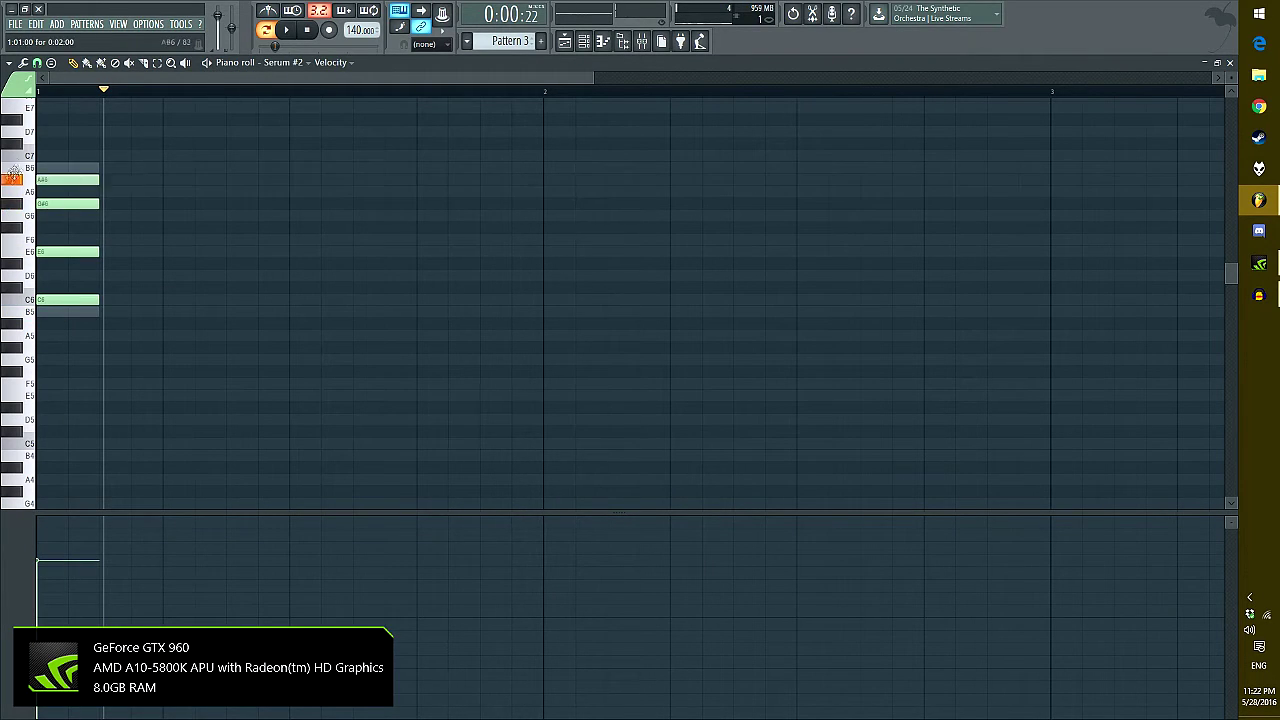
{"action": "left_click_drag", "start_coordinate": [14, 170], "coordinate": [14, 182]}
{"action": "key", "text": "space"}
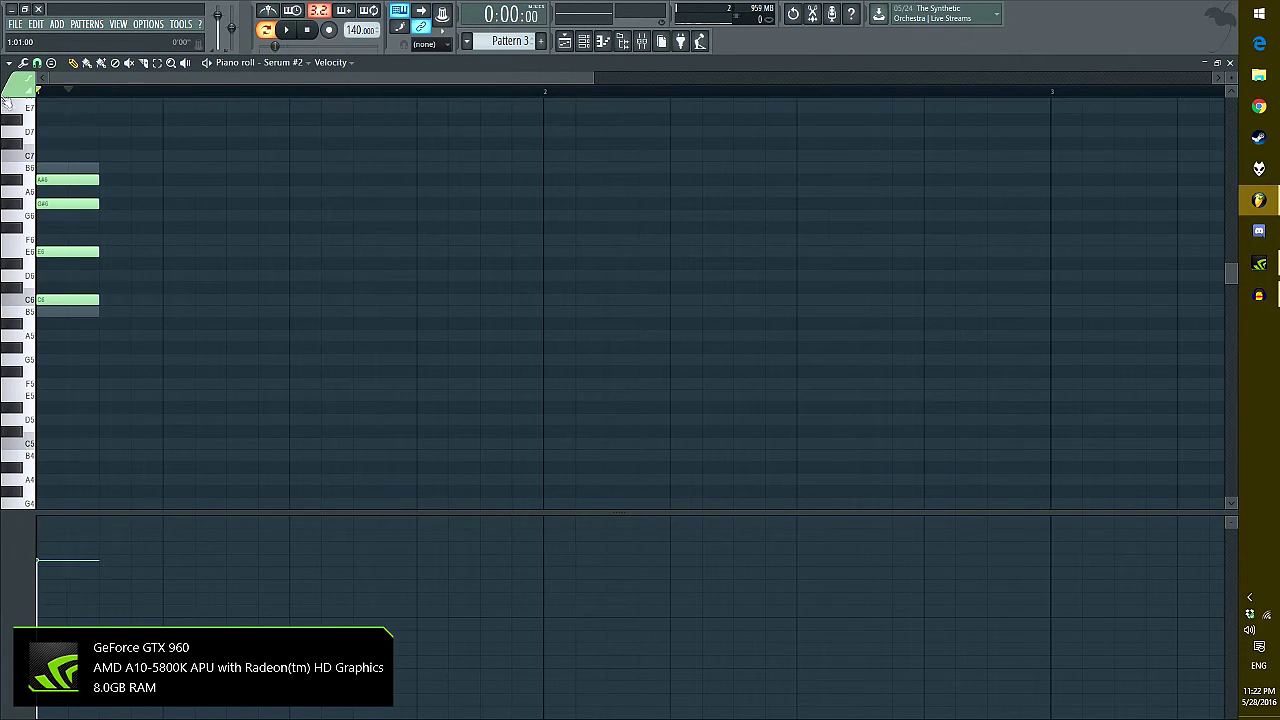
{"action": "double_click", "coordinate": [544, 62]}
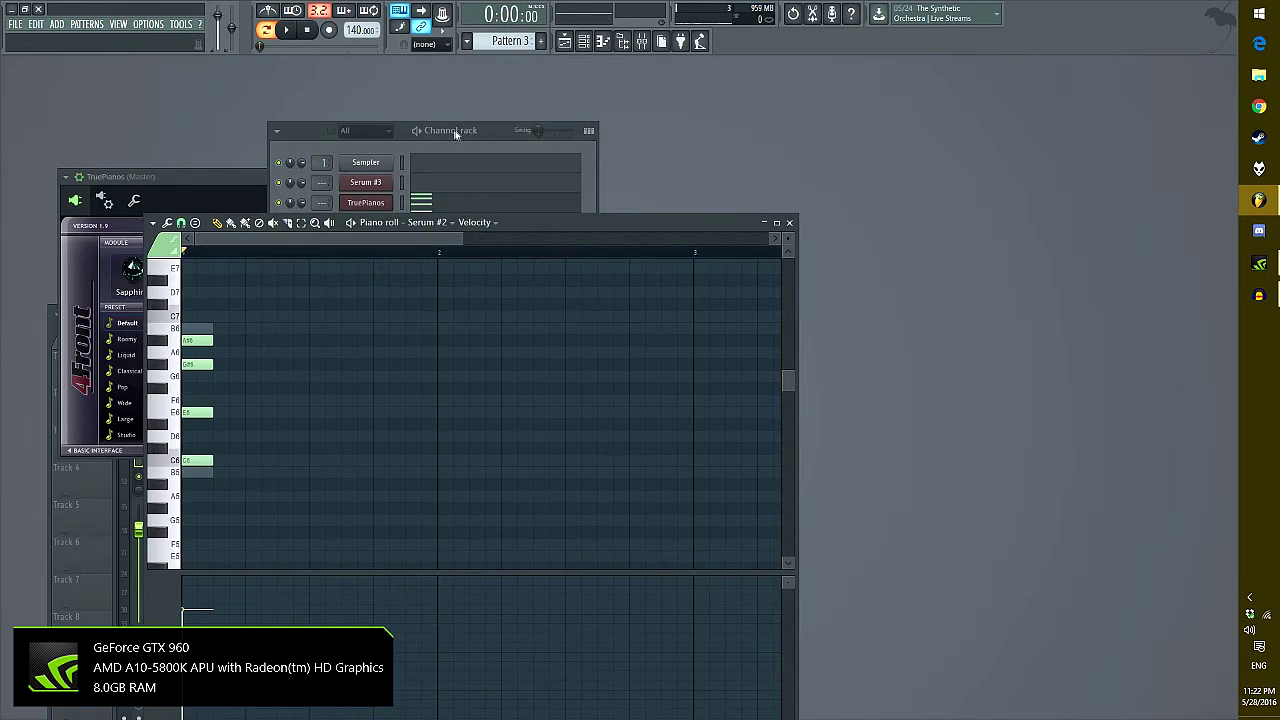
Draw a one-bar C3 note for Serum #3 from the start of Pattern 3
{"action": "left_click", "coordinate": [489, 127]}
{"action": "right_click", "coordinate": [372, 184]}
{"action": "left_click", "coordinate": [400, 190]}
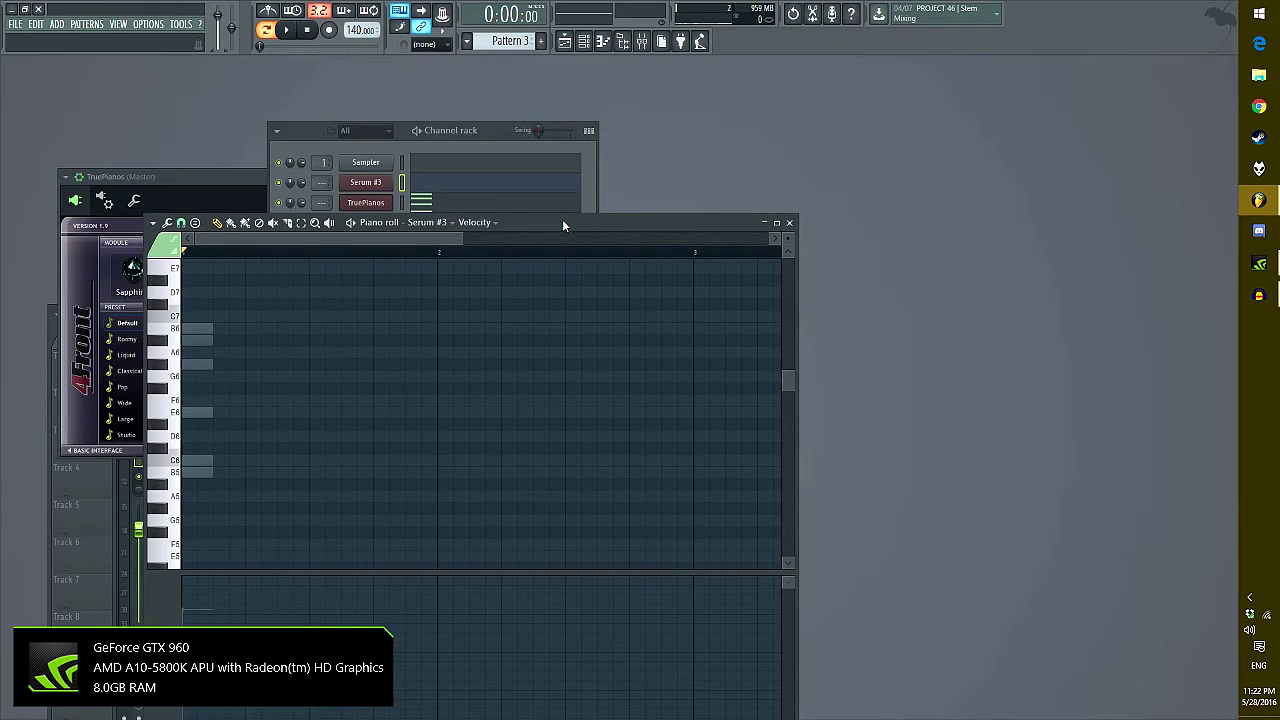
{"action": "double_click", "coordinate": [562, 219]}
{"action": "left_click", "coordinate": [112, 314]}
{"action": "right_click", "coordinate": [131, 314]}
{"action": "scroll", "coordinate": [114, 240], "scroll_direction": "down", "scroll_amount": 4}
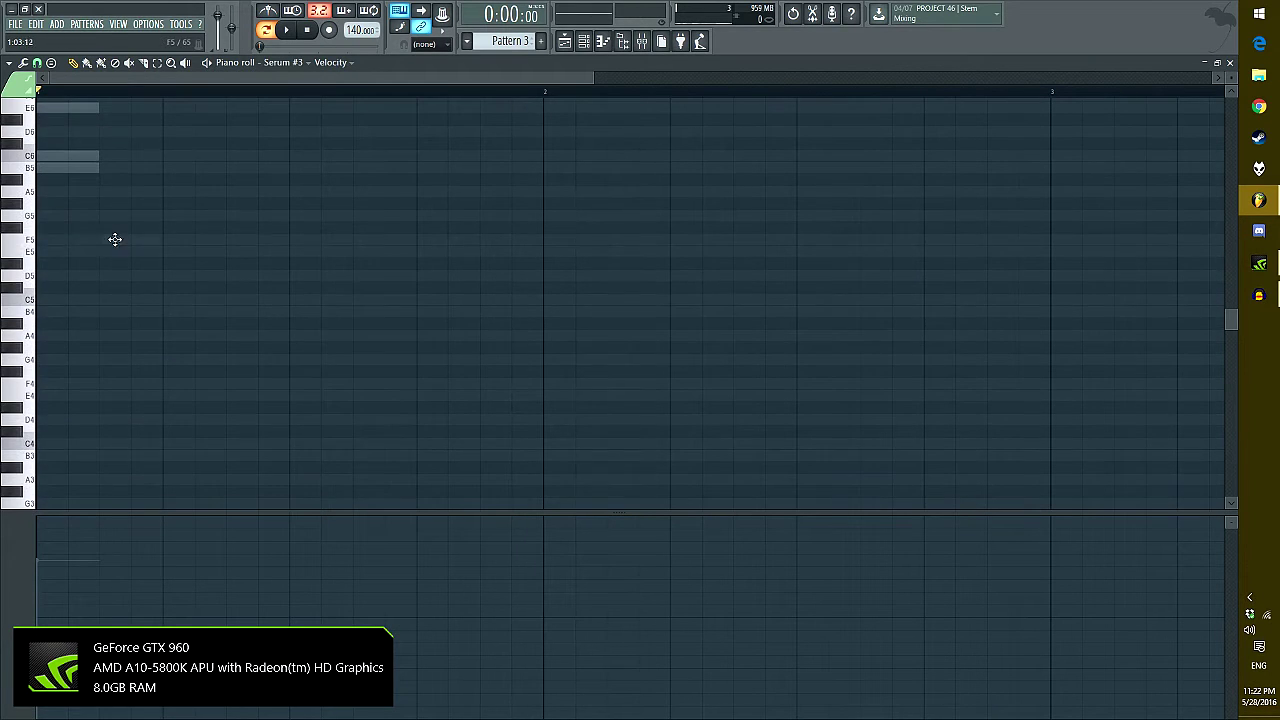
{"action": "left_click_drag", "start_coordinate": [120, 328], "coordinate": [540, 288]}
{"action": "scroll", "coordinate": [90, 340], "scroll_direction": "down", "scroll_amount": 1}
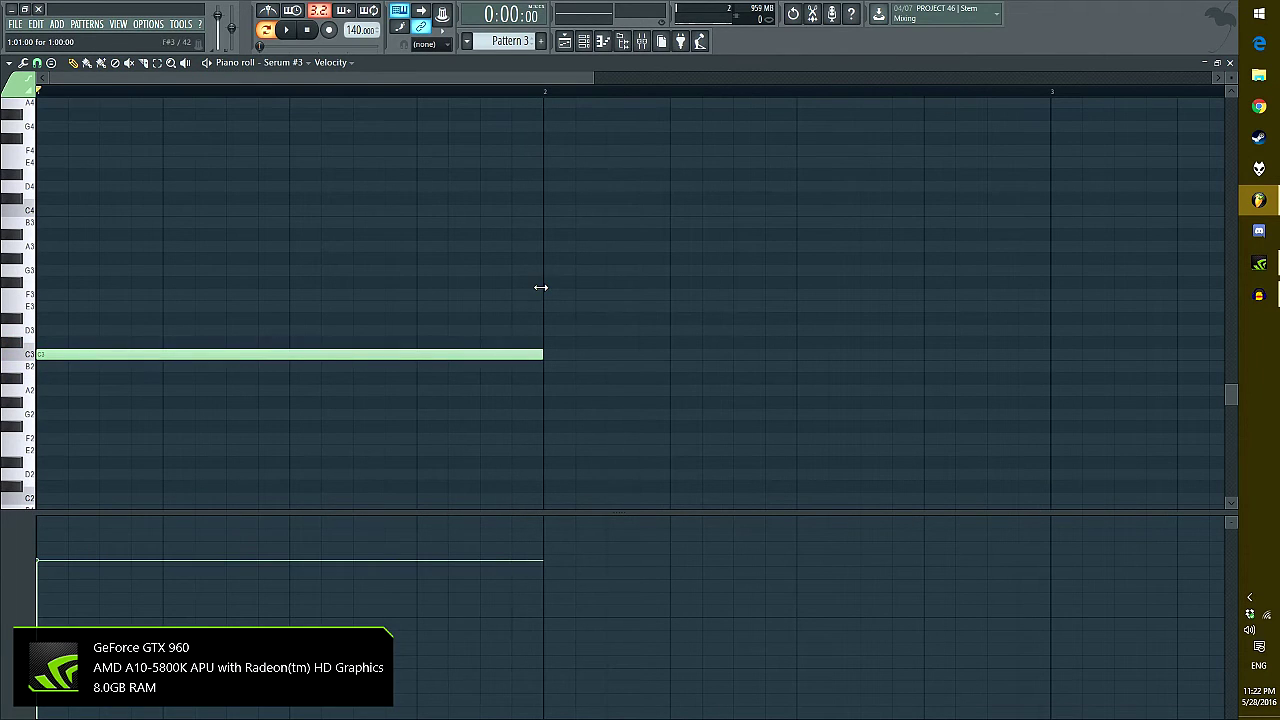
{"action": "double_click", "coordinate": [581, 62]}
Place a short C5 note in the second half of bar 1 for the first Serum channel in Pattern 3
{"action": "left_click", "coordinate": [485, 152]}
{"action": "right_click", "coordinate": [355, 245]}
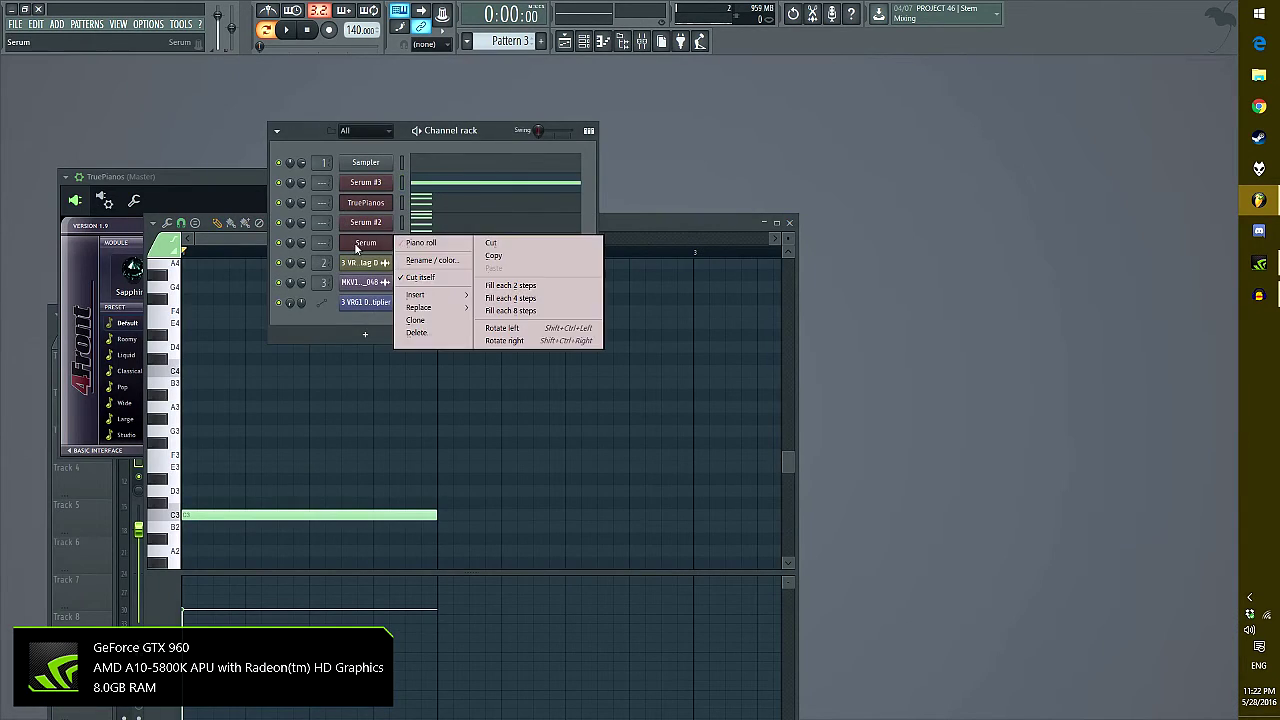
{"action": "left_click", "coordinate": [428, 242]}
{"action": "double_click", "coordinate": [598, 229]}
{"action": "scroll", "coordinate": [320, 210], "scroll_direction": "down", "scroll_amount": 3}
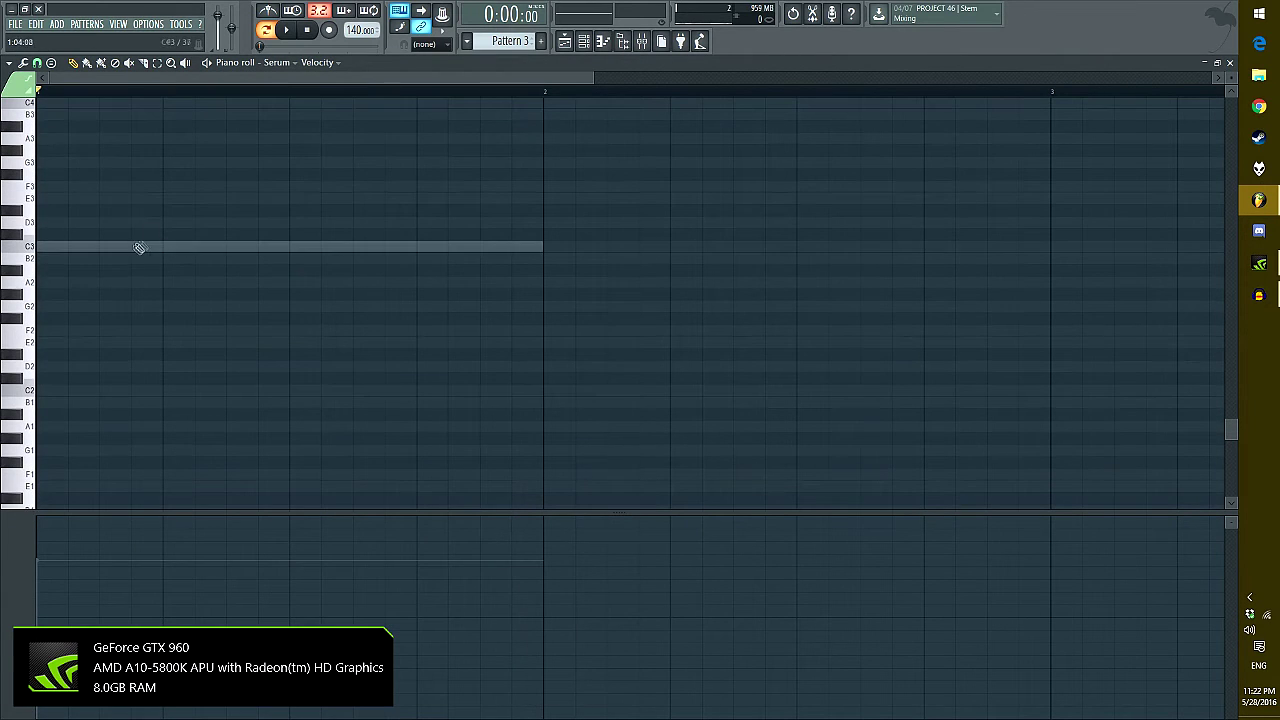
{"action": "left_click_drag", "start_coordinate": [140, 247], "coordinate": [114, 246]}
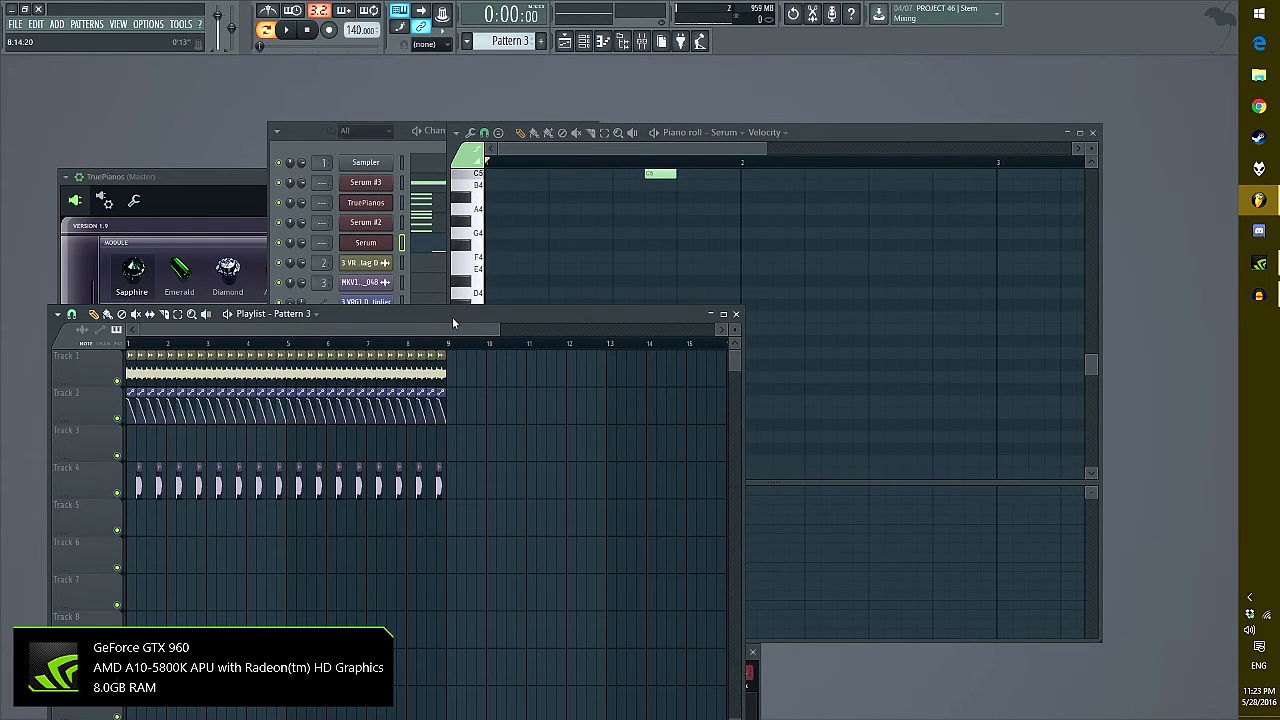
Fill bars 1 to 8 of Track 3 in the Playlist with consecutive Pattern 3 clips and play the arrangement
{"action": "double_click", "coordinate": [452, 317]}
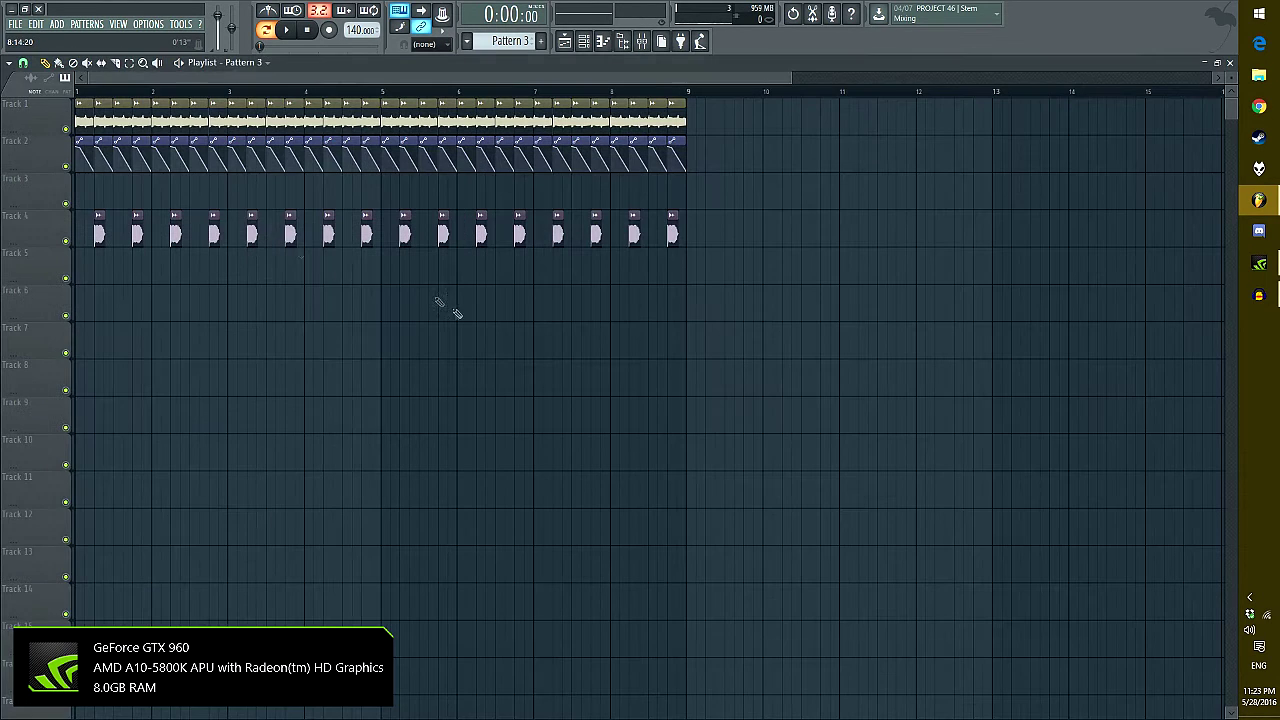
{"action": "left_click_drag", "start_coordinate": [197, 198], "coordinate": [98, 195]}
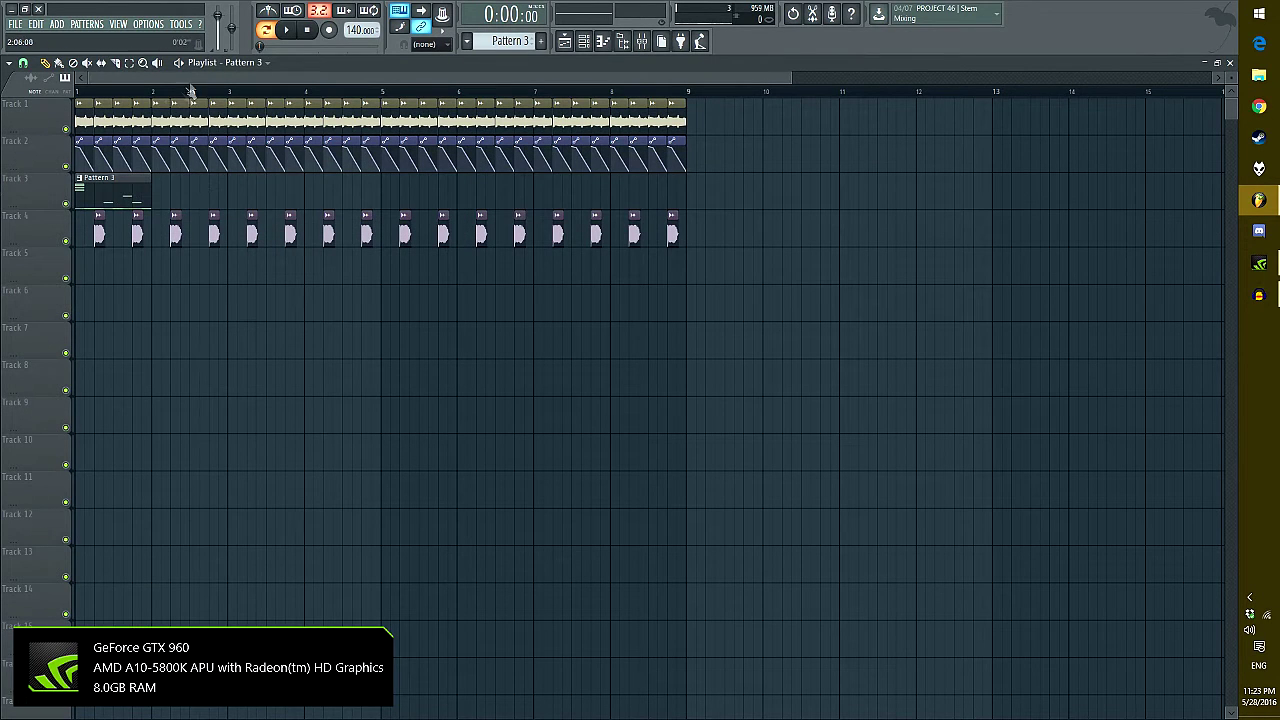
{"action": "left_click", "coordinate": [175, 192]}
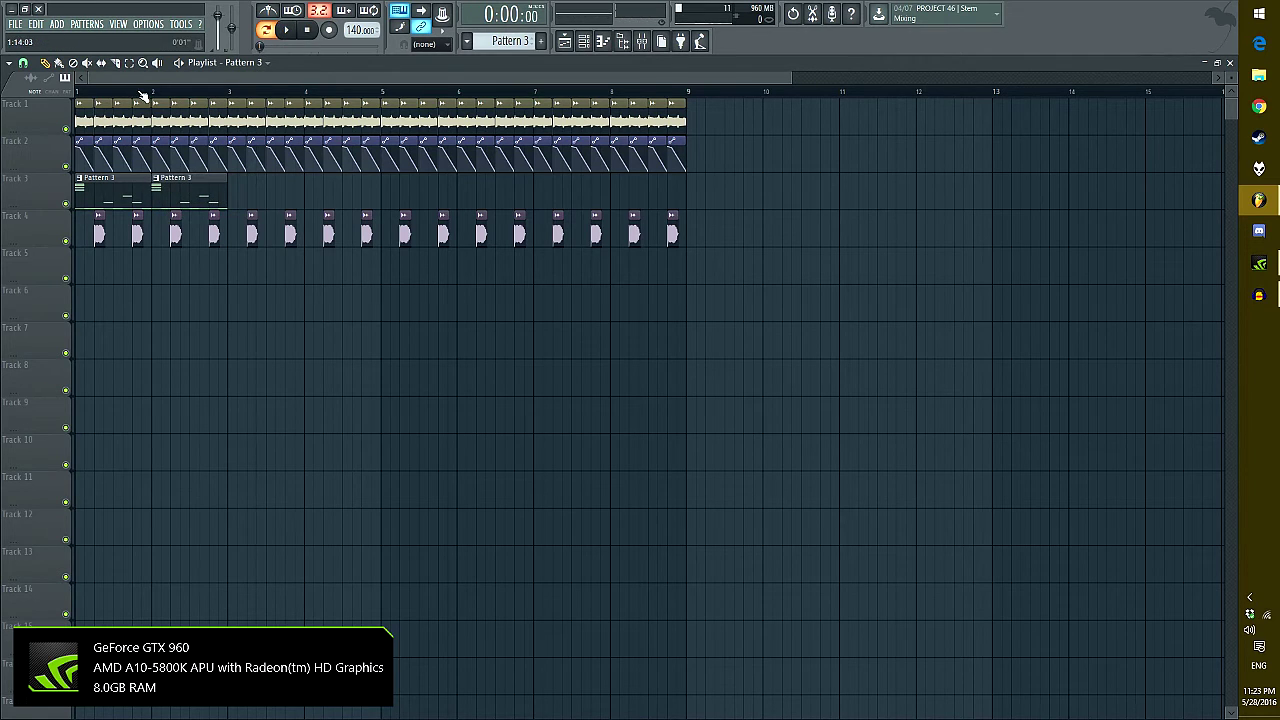
{"action": "key", "text": "space"}
{"action": "left_click", "coordinate": [255, 195]}
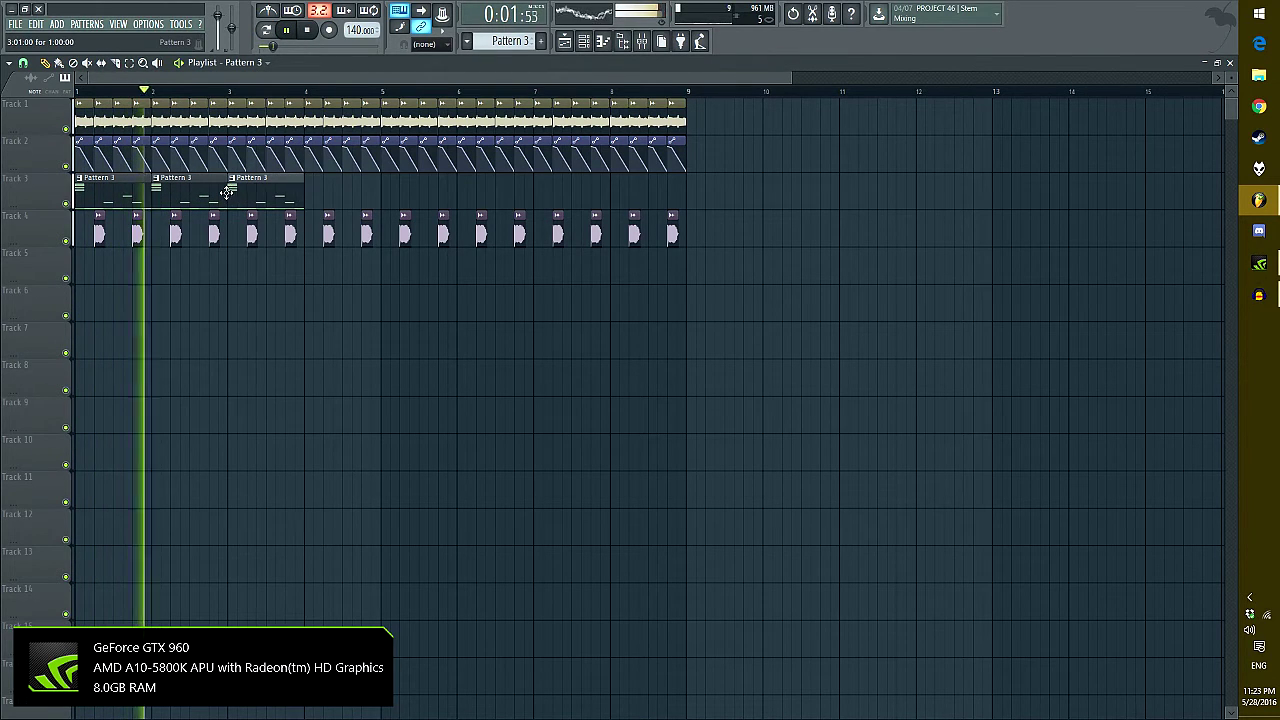
{"action": "left_click", "coordinate": [322, 196]}
{"action": "left_click", "coordinate": [403, 192]}
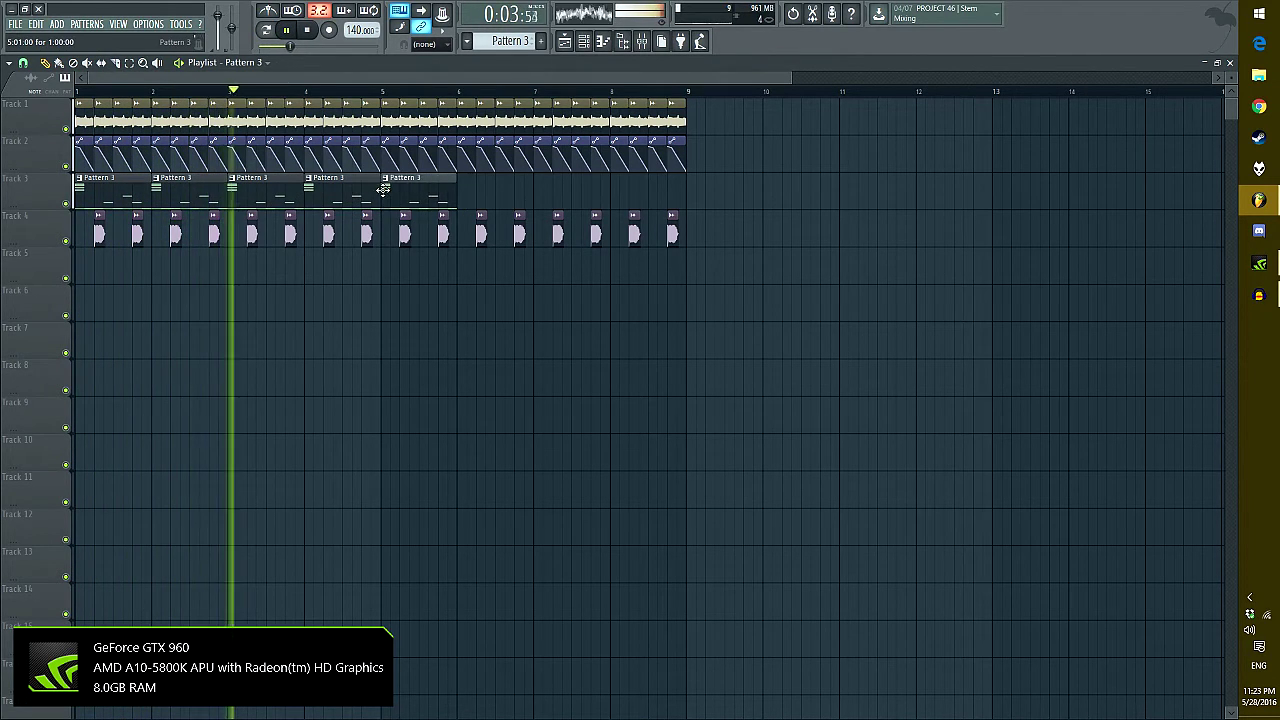
{"action": "left_click", "coordinate": [473, 195]}
{"action": "left_click", "coordinate": [549, 192]}
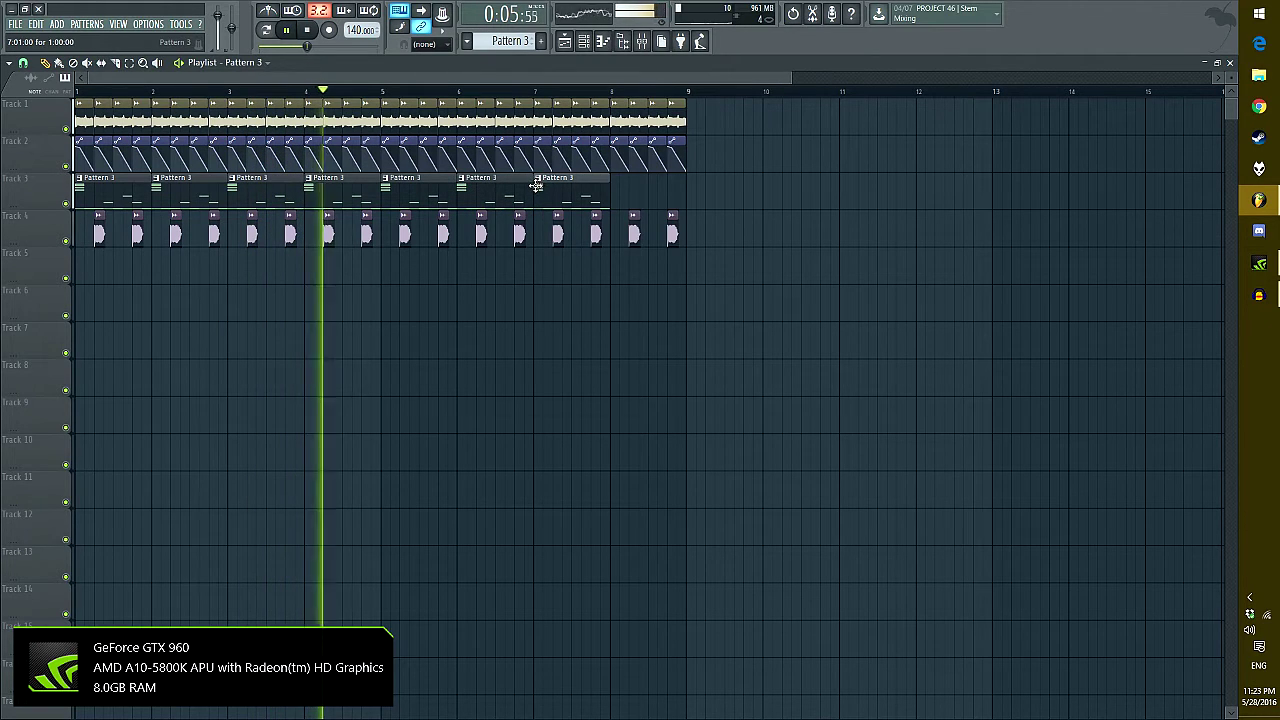
{"action": "left_click", "coordinate": [625, 184]}
{"action": "left_click_drag", "start_coordinate": [625, 184], "coordinate": [608, 184]}
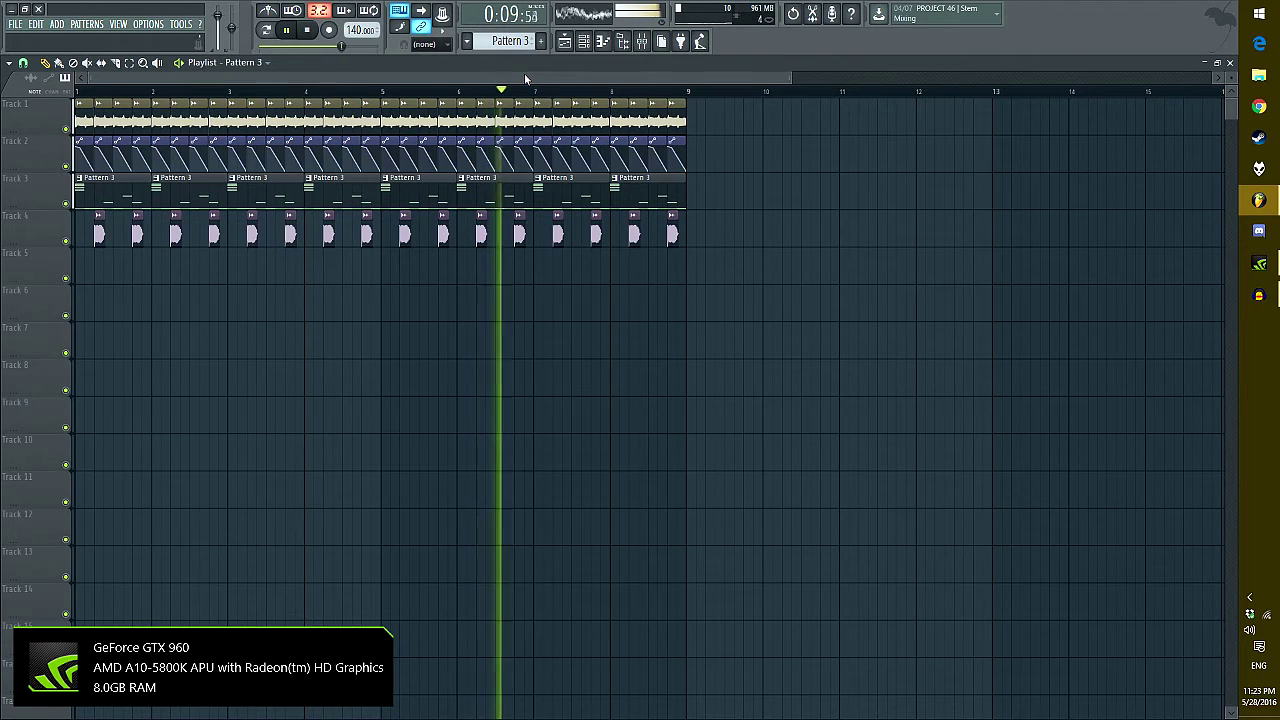
{"action": "key", "text": "space"}
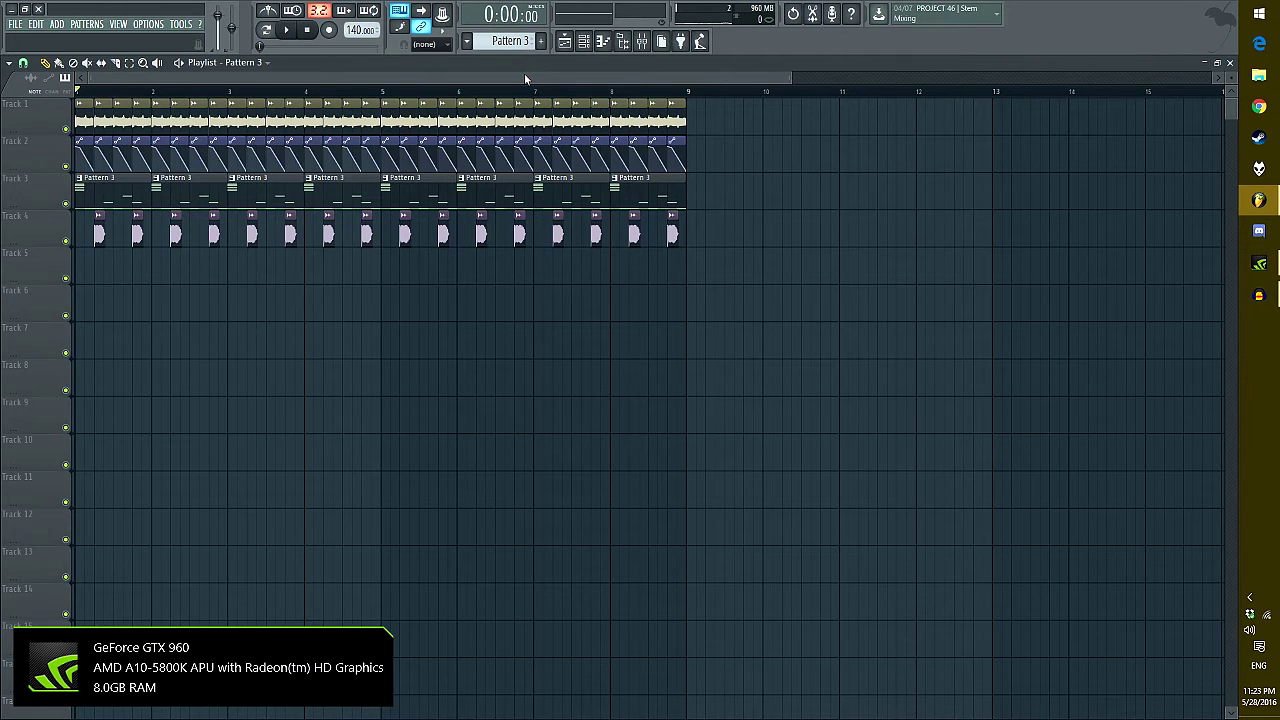
{"action": "double_click", "coordinate": [418, 62]}
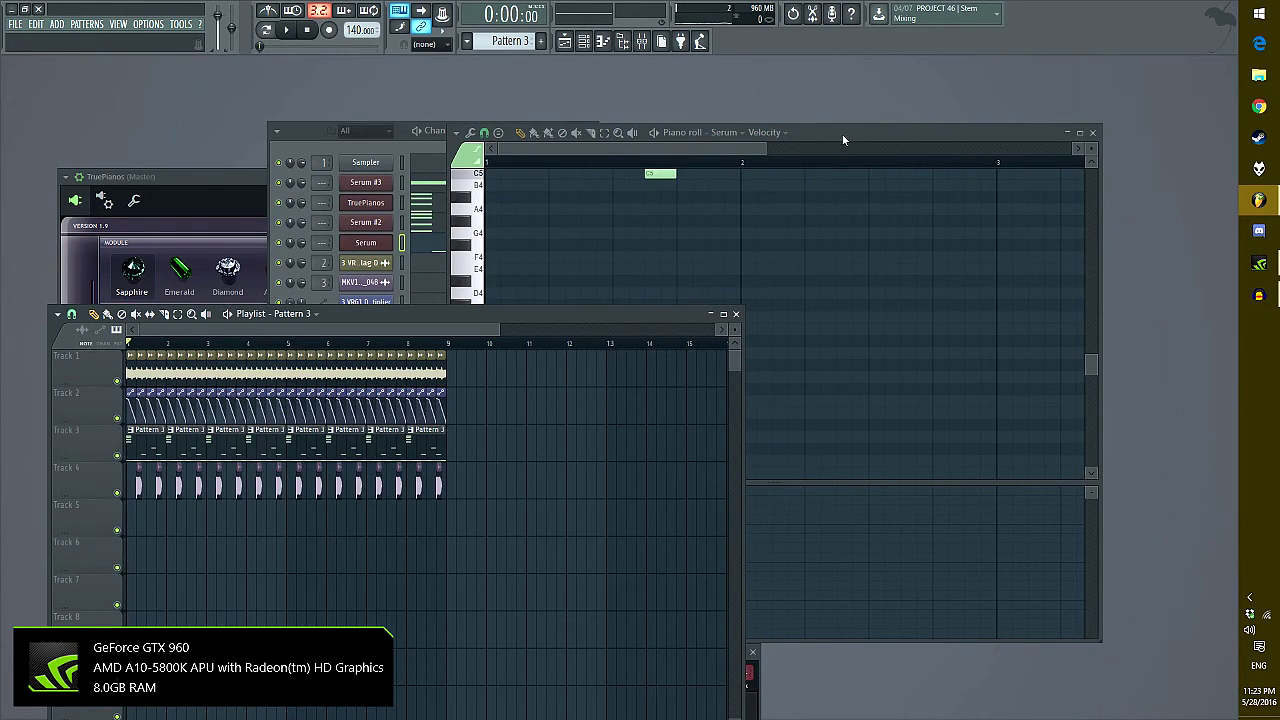
Add a Fruity Limiter in slot 7 of the Current mixer track, raise its gain to 18.1 dB and start playback
{"action": "left_click_drag", "start_coordinate": [842, 134], "coordinate": [464, 360]}
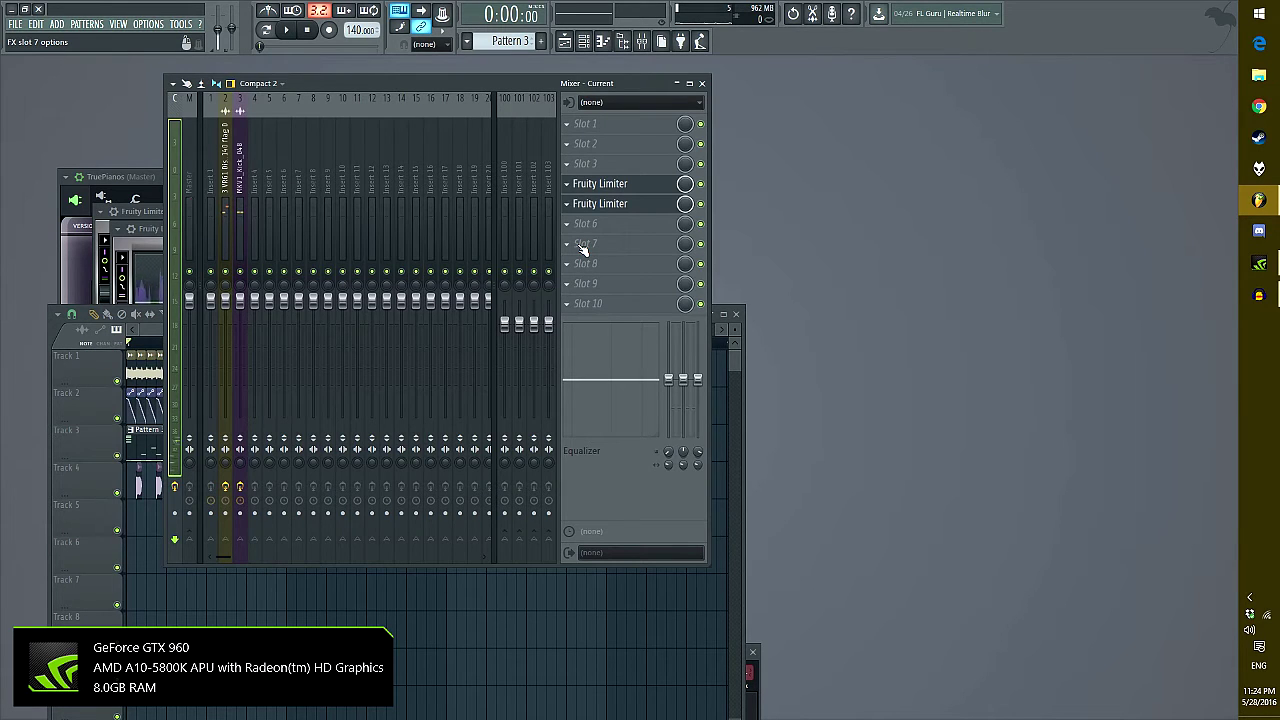
{"action": "left_click", "coordinate": [582, 248]}
{"action": "mouse_move", "coordinate": [765, 315]}
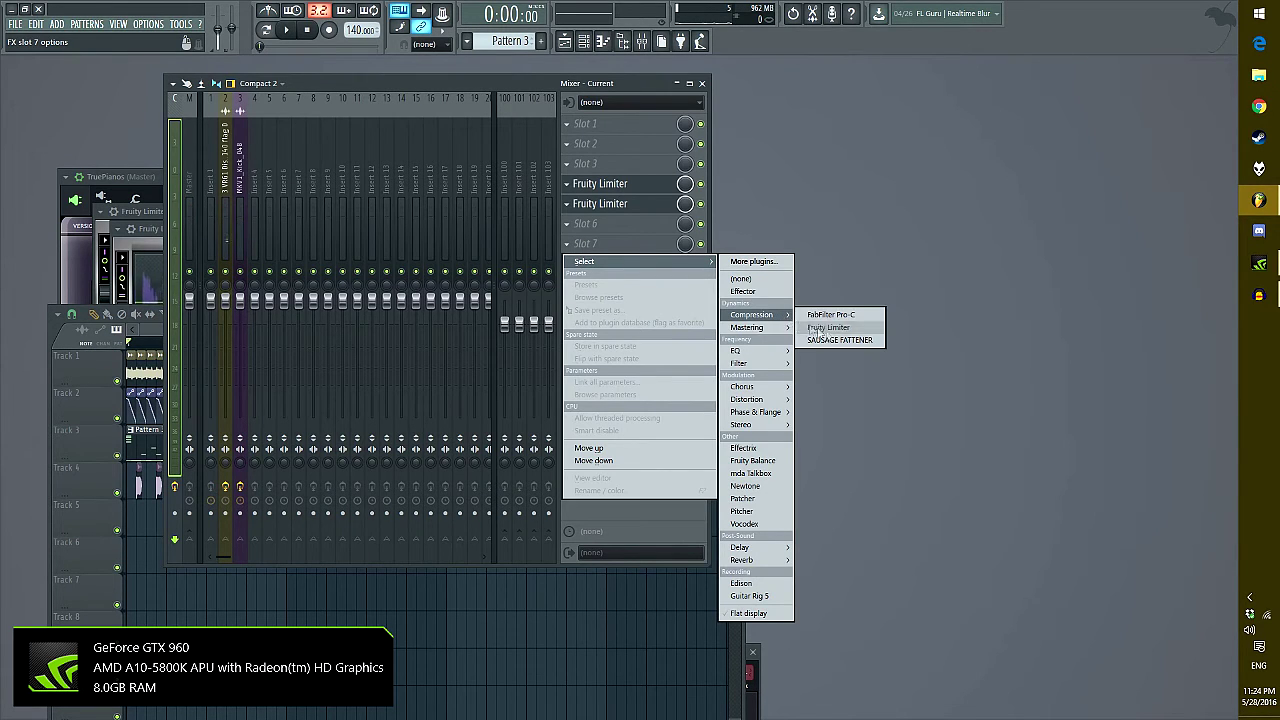
{"action": "left_click", "coordinate": [815, 328]}
{"action": "left_click_drag", "start_coordinate": [48, 278], "coordinate": [48, 230]}
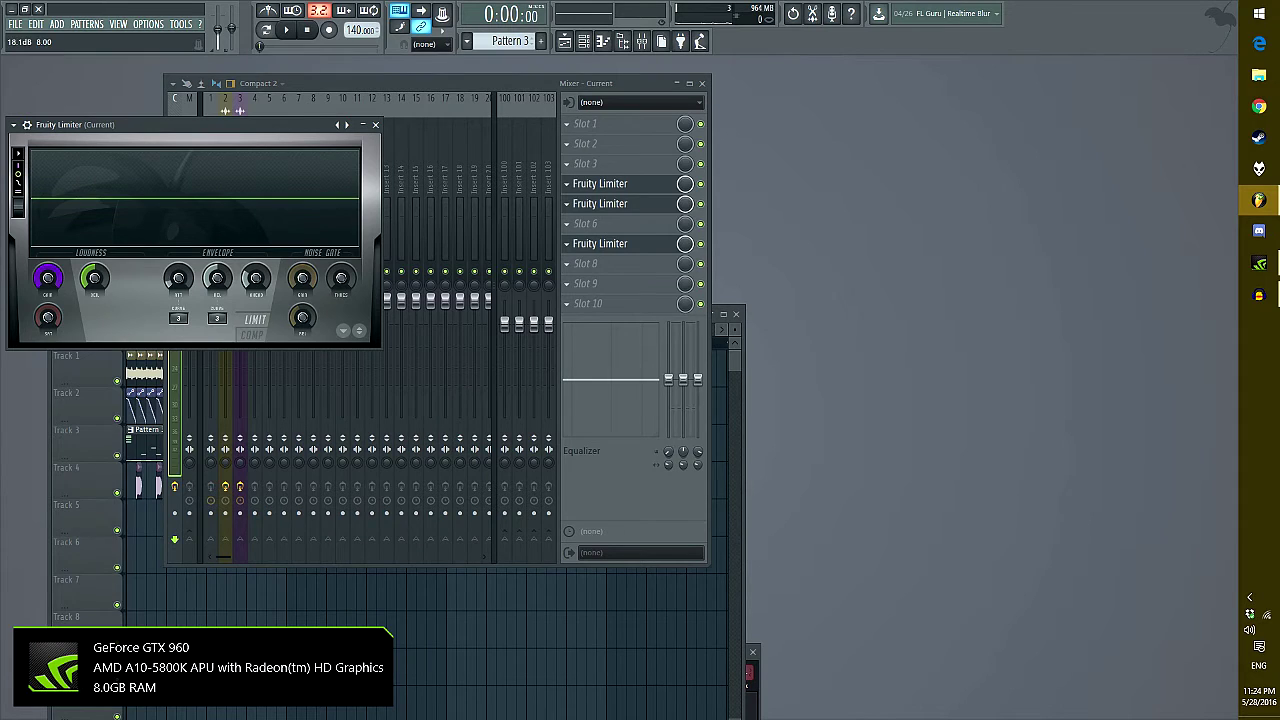
{"action": "key", "text": "space"}
Add Fruity Limiters in slots 8, 9 and 10 of the Current mixer track and listen to the result
{"action": "left_click", "coordinate": [585, 263]}
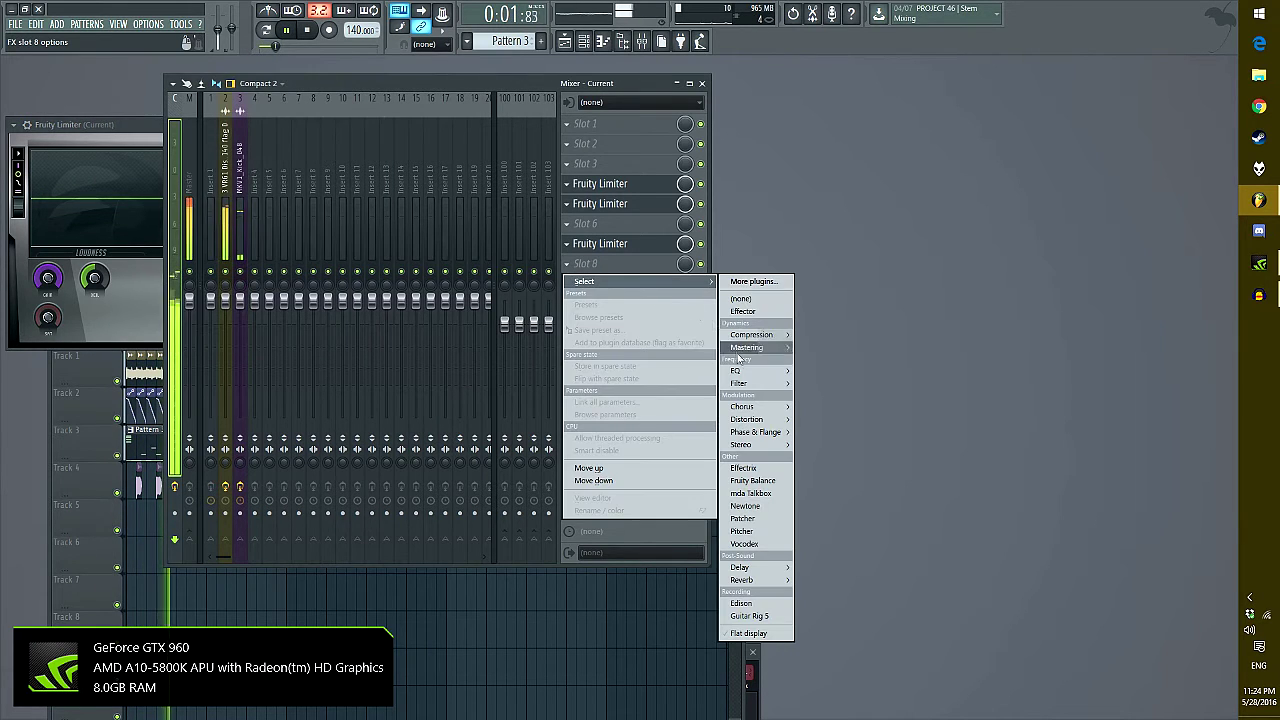
{"action": "mouse_move", "coordinate": [755, 334]}
{"action": "left_click", "coordinate": [825, 347]}
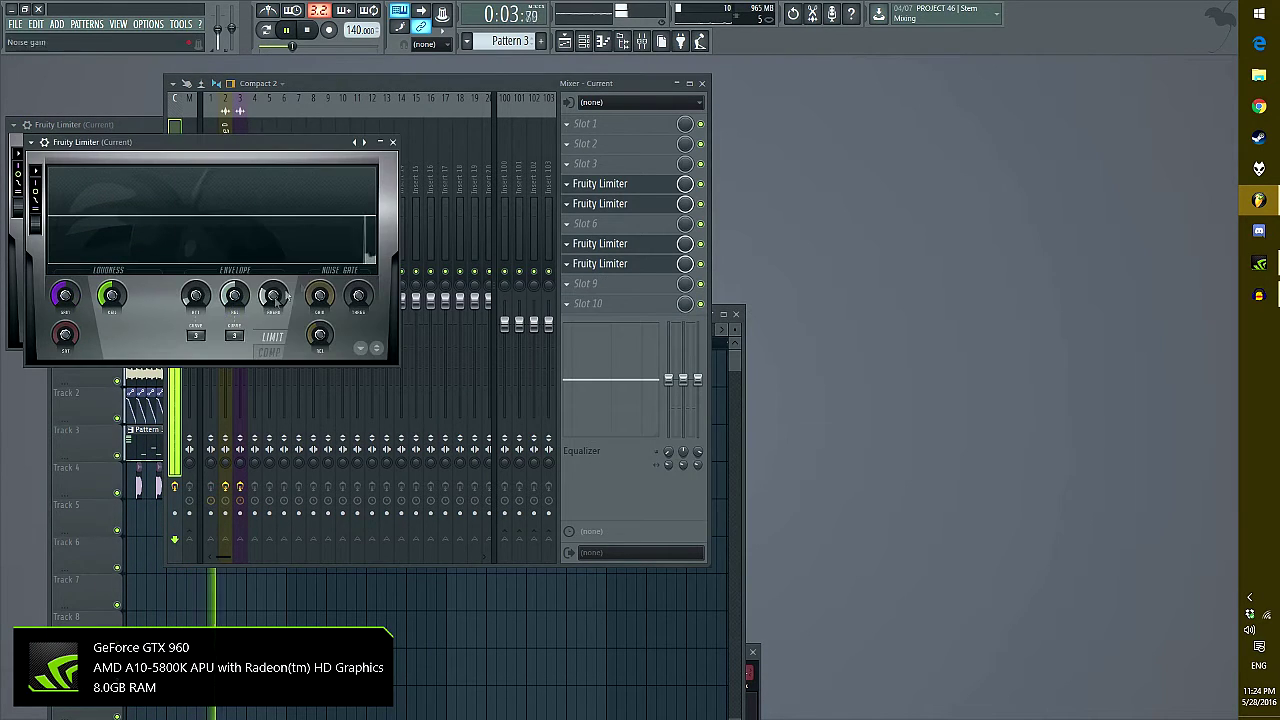
{"action": "left_click", "coordinate": [568, 284]}
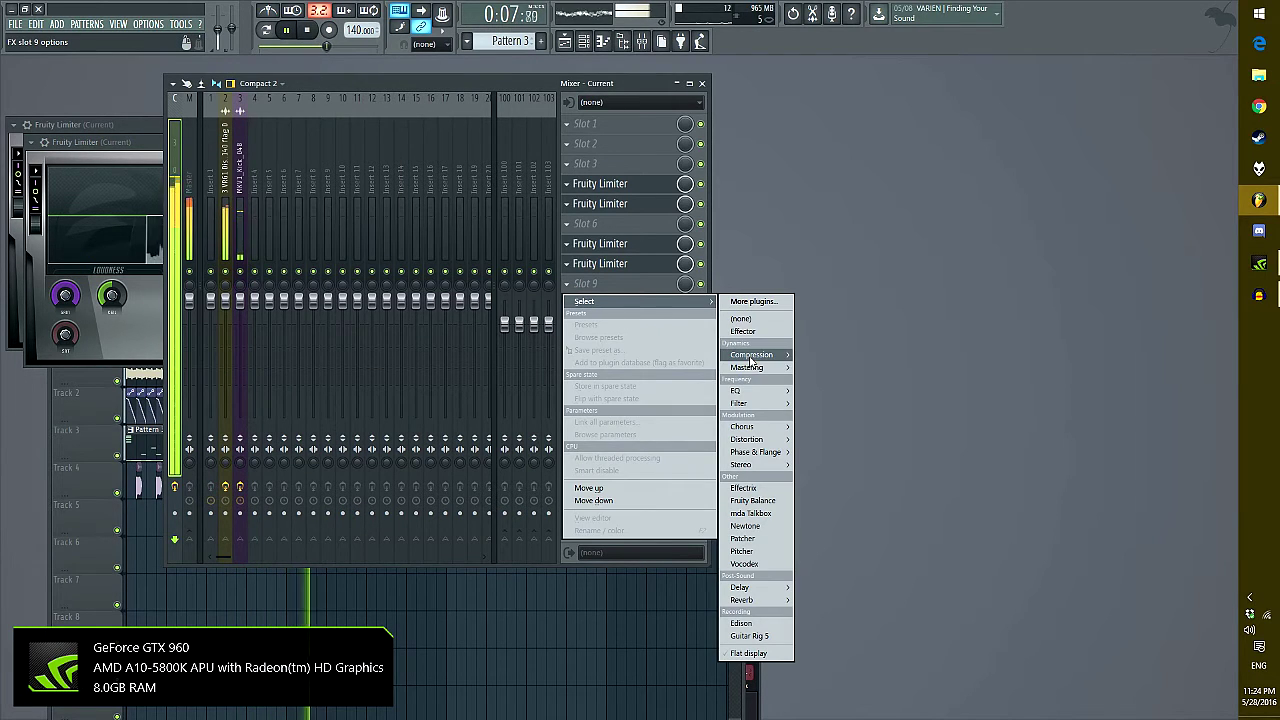
{"action": "mouse_move", "coordinate": [752, 357]}
{"action": "left_click", "coordinate": [830, 366]}
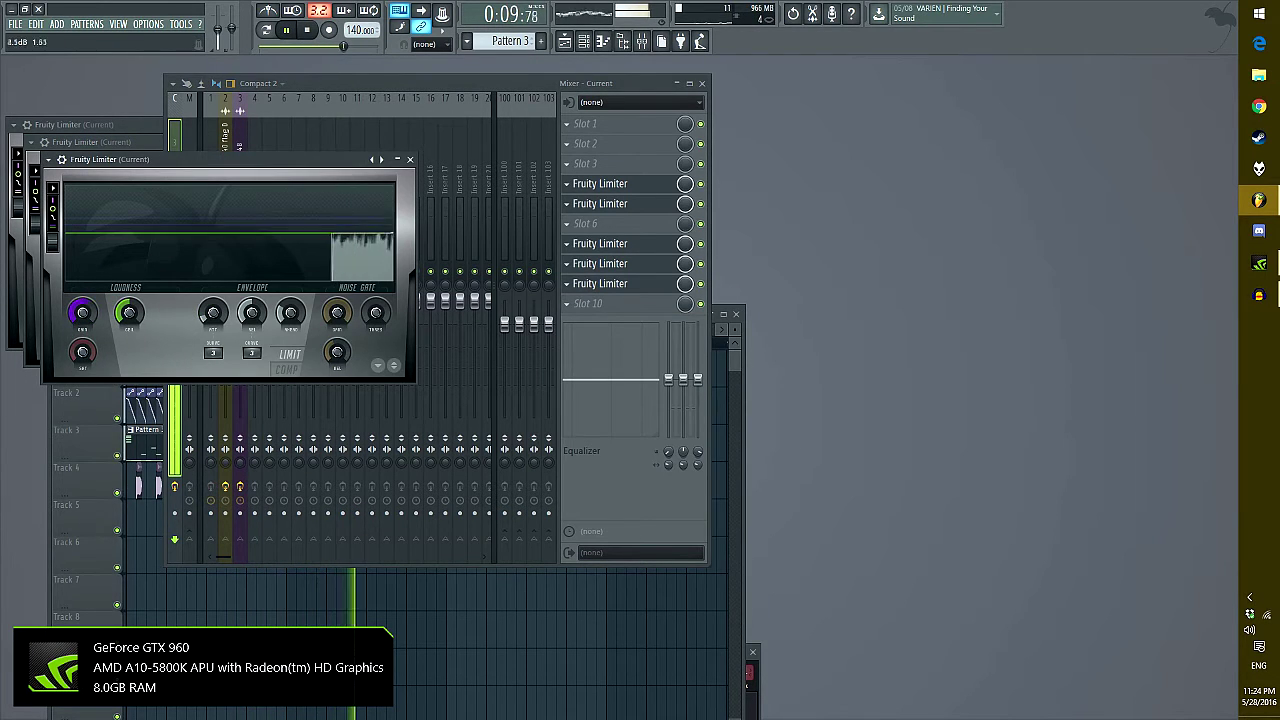
{"action": "left_click", "coordinate": [573, 308]}
{"action": "mouse_move", "coordinate": [757, 374]}
{"action": "left_click", "coordinate": [838, 387]}
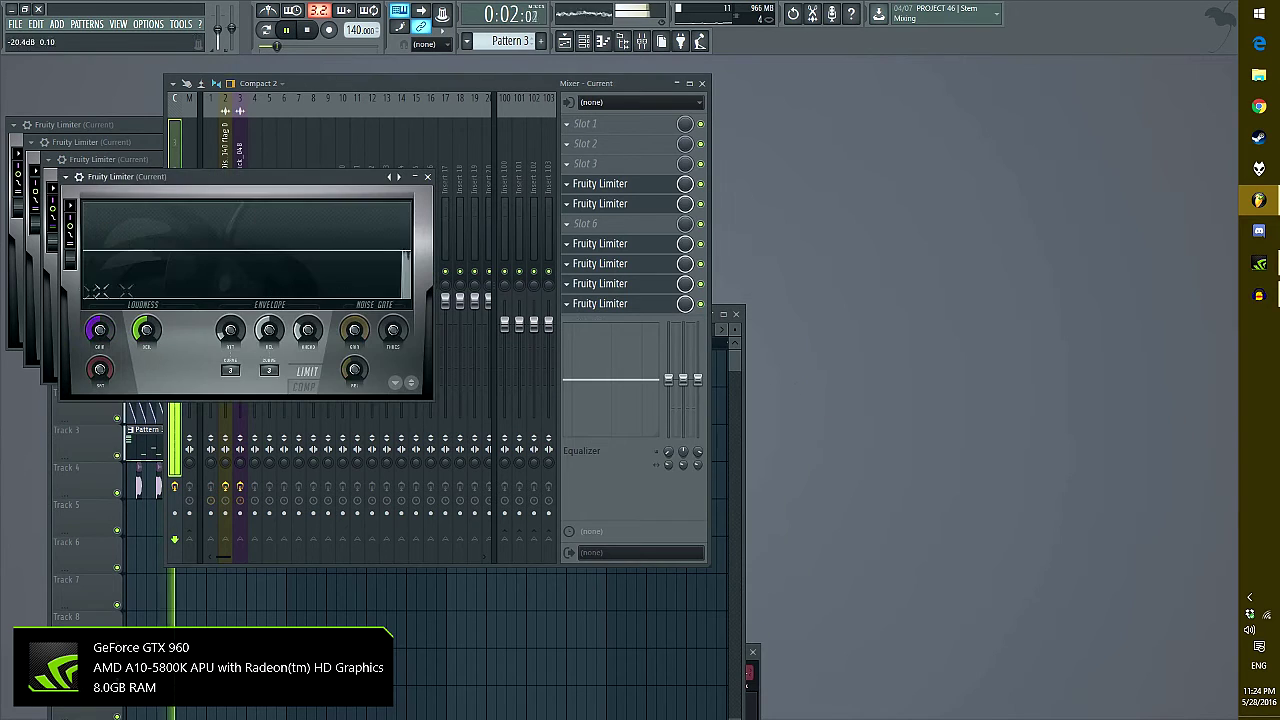
{"action": "left_click", "coordinate": [92, 440]}
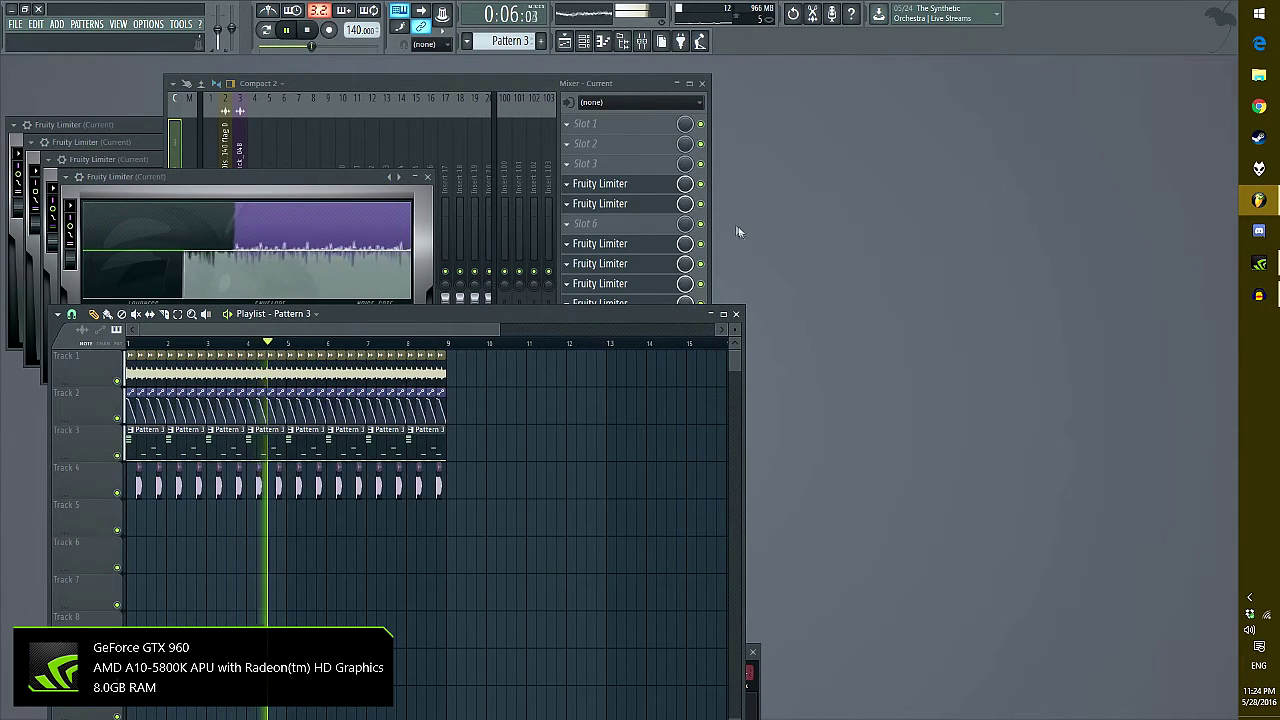
{"action": "key", "text": "space"}
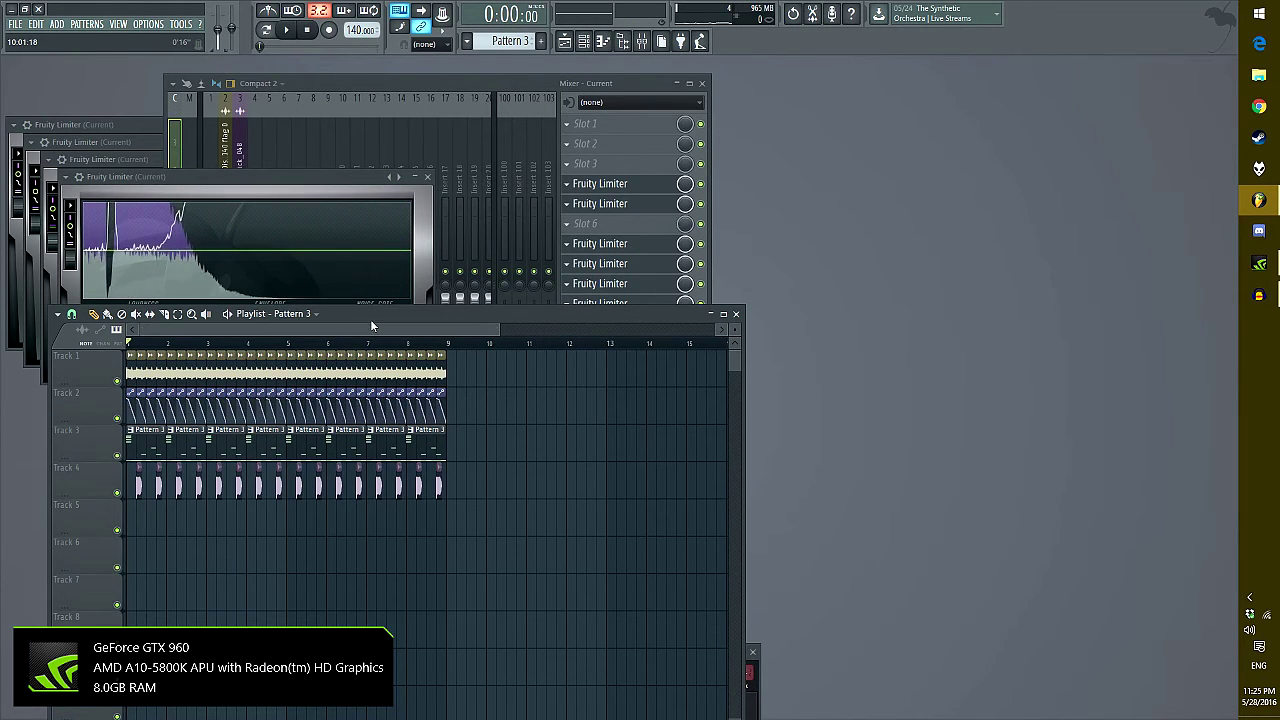
Open the channel settings of the first kick clip on Track 4
{"action": "left_click_drag", "start_coordinate": [370, 319], "coordinate": [553, 198]}
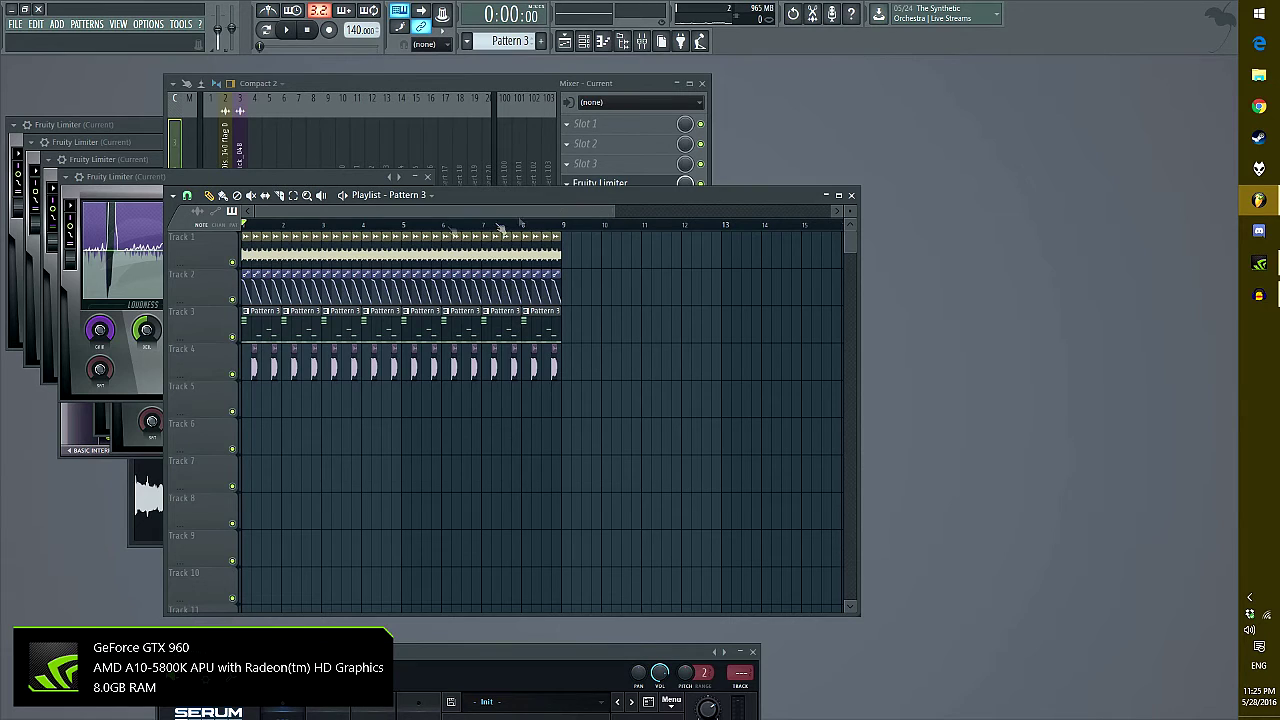
{"action": "scroll", "coordinate": [253, 230], "scroll_direction": "up", "scroll_amount": 2}
{"action": "scroll", "coordinate": [253, 230], "scroll_direction": "up", "scroll_amount": 3}
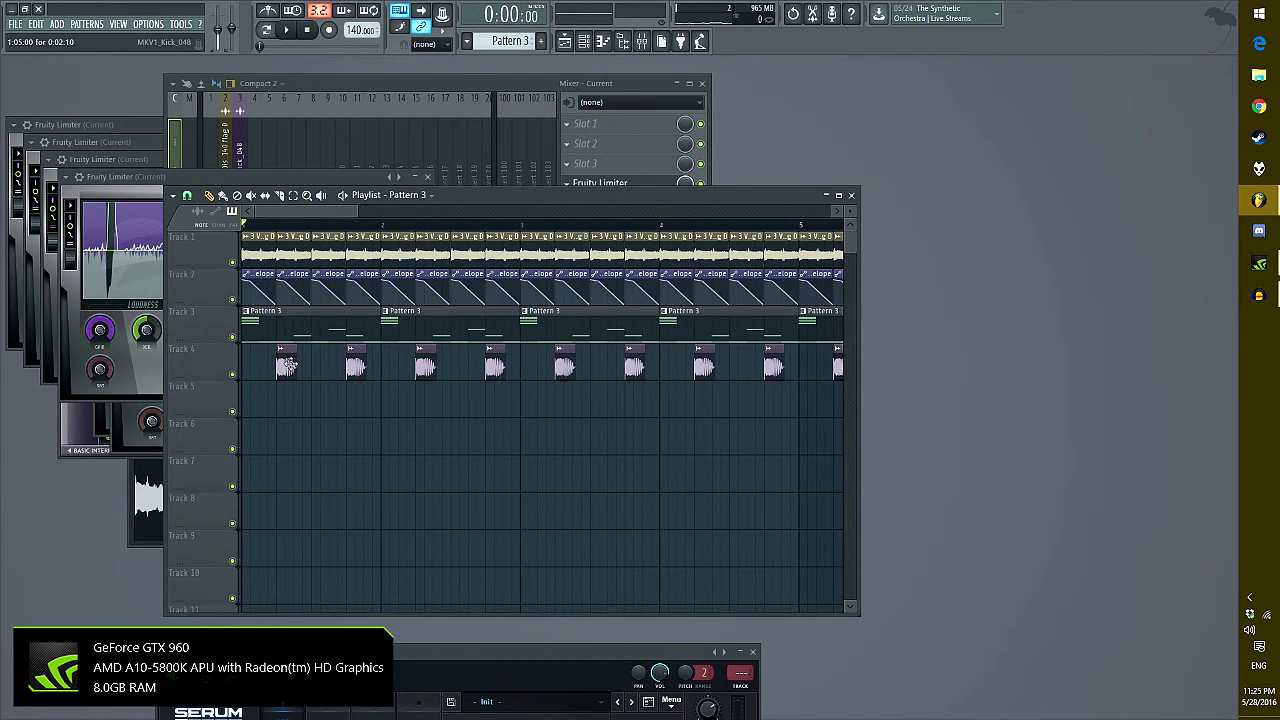
{"action": "double_click", "coordinate": [290, 366]}
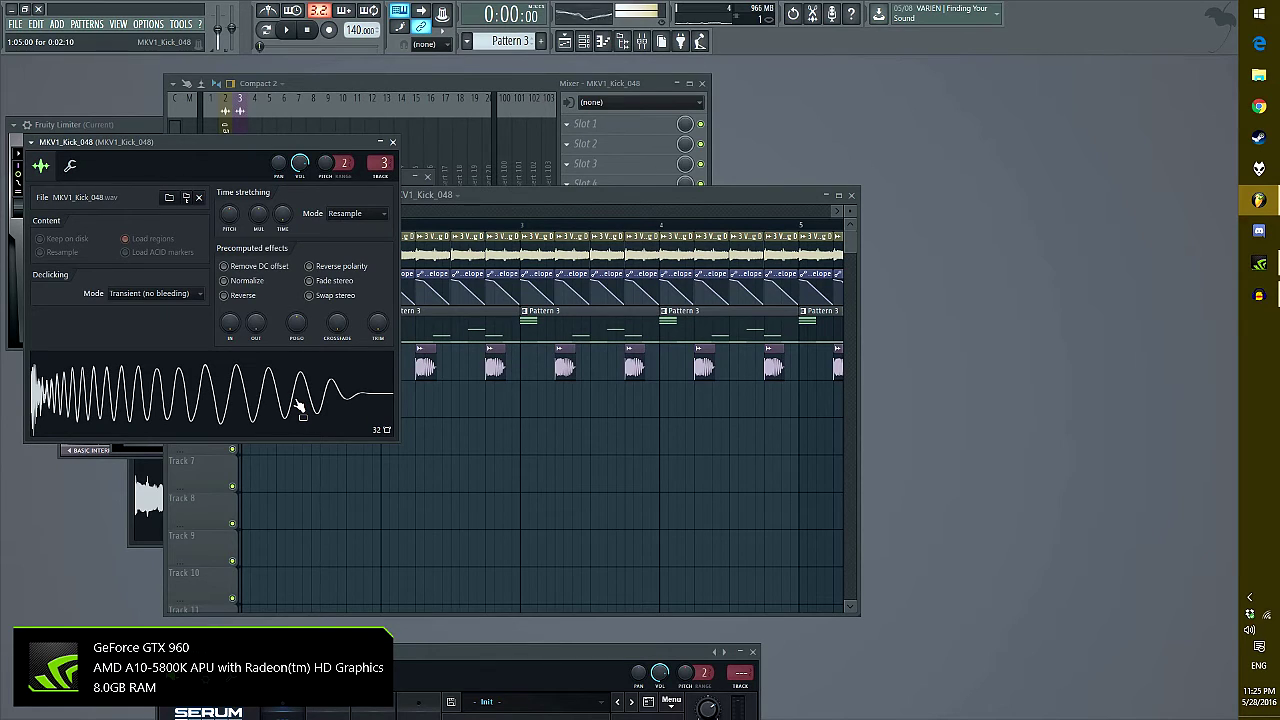
Open Pattern 3 from its Playlist clip and play it back
{"action": "double_click", "coordinate": [452, 322]}
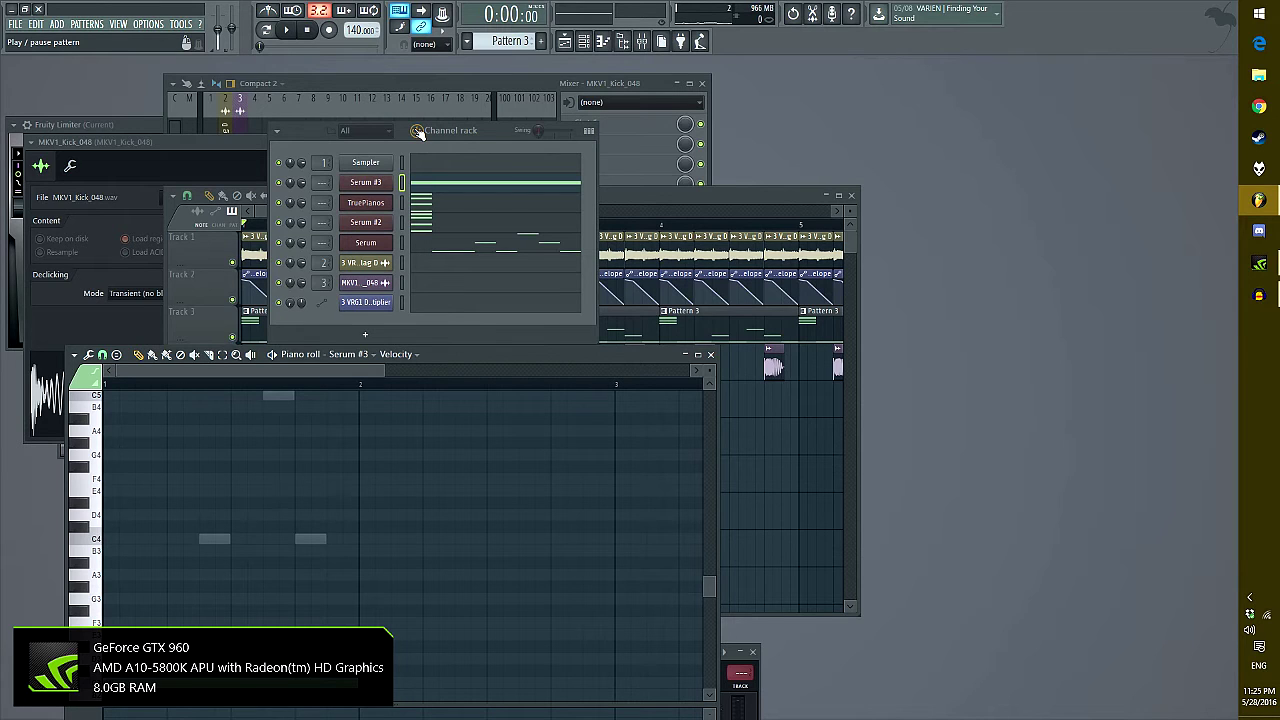
{"action": "key", "text": "space"}
{"action": "key", "text": "space"}
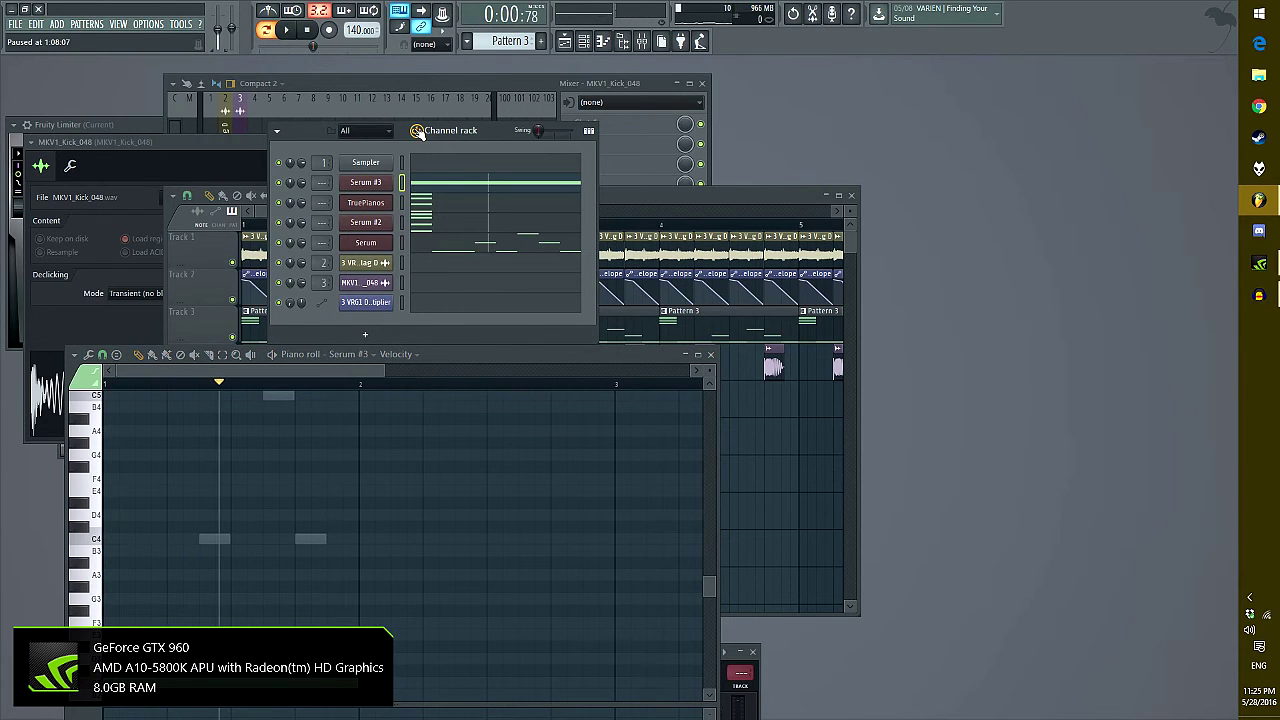
{"action": "key", "text": "space"}
{"action": "key", "text": "space"}
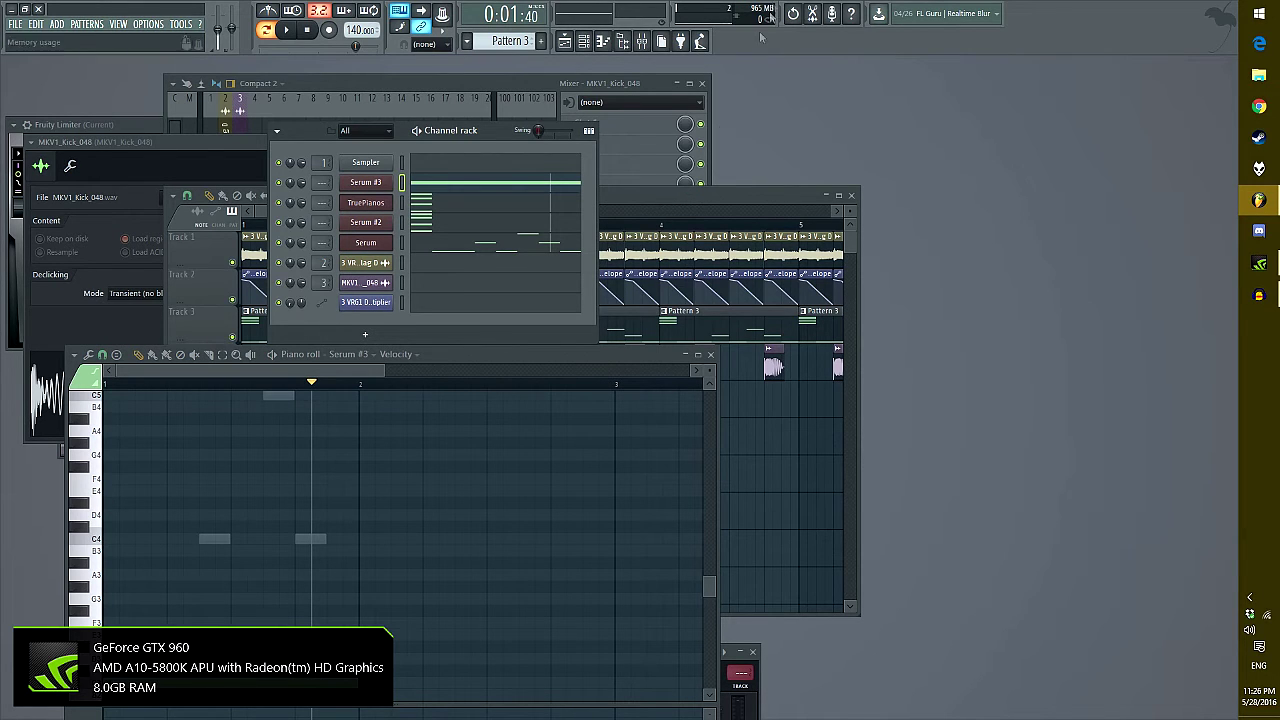
{"action": "left_click", "coordinate": [661, 198]}
{"action": "scroll", "coordinate": [606, 230], "scroll_direction": "down", "scroll_amount": 2}
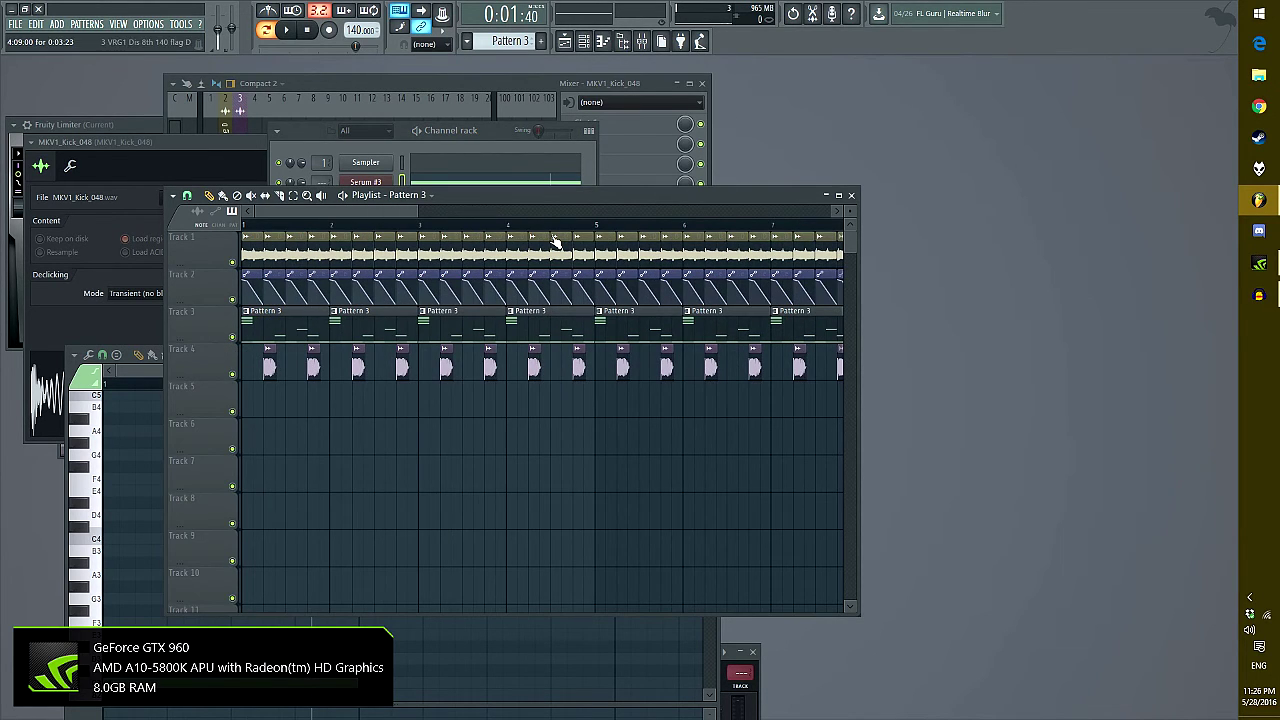
{"action": "key", "text": "space"}
{"action": "key", "text": "space"}
Open the first Serum channel's notes in the Piano roll and audition a few notes
{"action": "left_click_drag", "start_coordinate": [502, 135], "coordinate": [500, 119]}
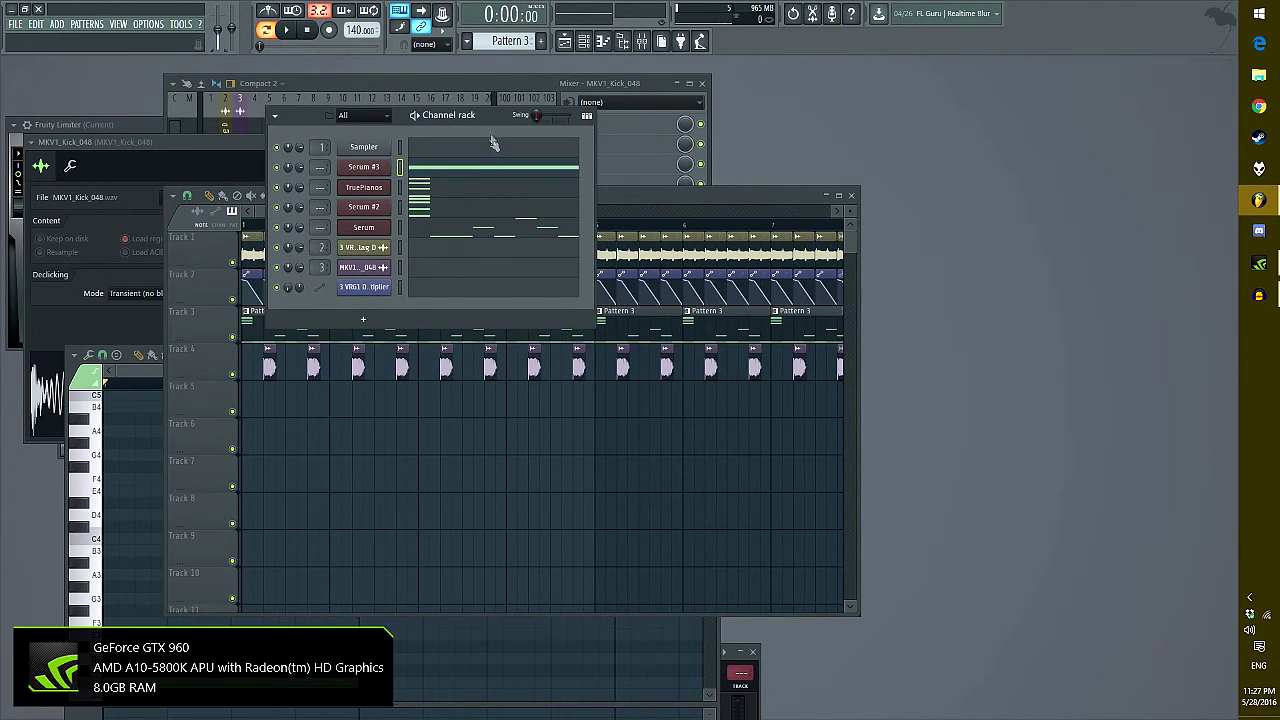
{"action": "left_click", "coordinate": [363, 227]}
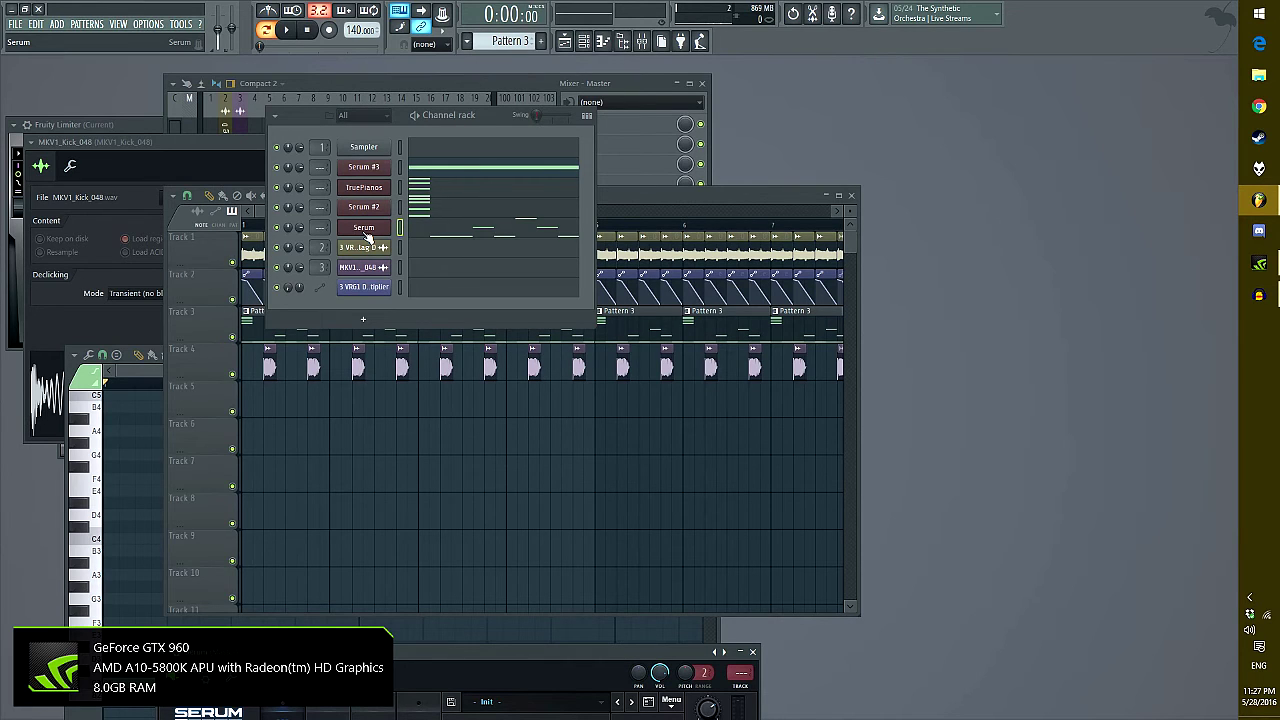
{"action": "left_click", "coordinate": [490, 234]}
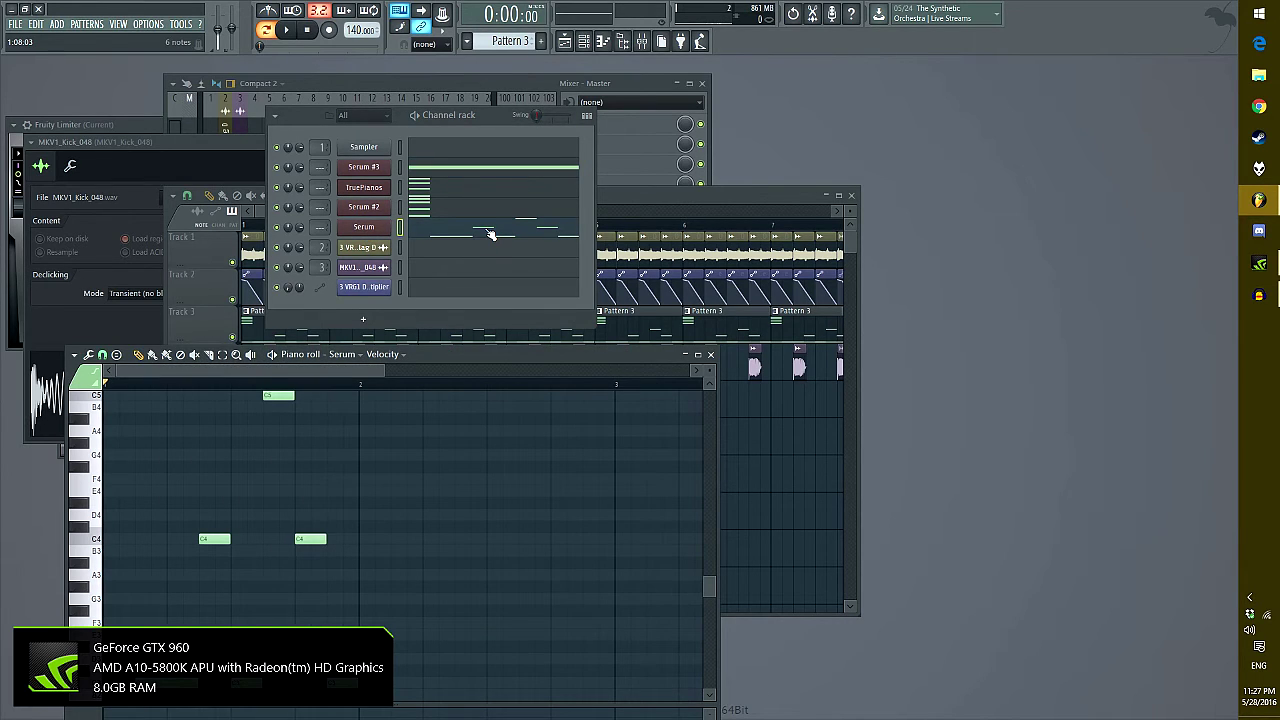
{"action": "key", "text": "n"}
{"action": "key", "text": "m"}
{"action": "key", "text": "comma"}
Switch to File Explorer and open the Not a Collab folder in Dropbox
{"action": "left_click", "coordinate": [1274, 77]}
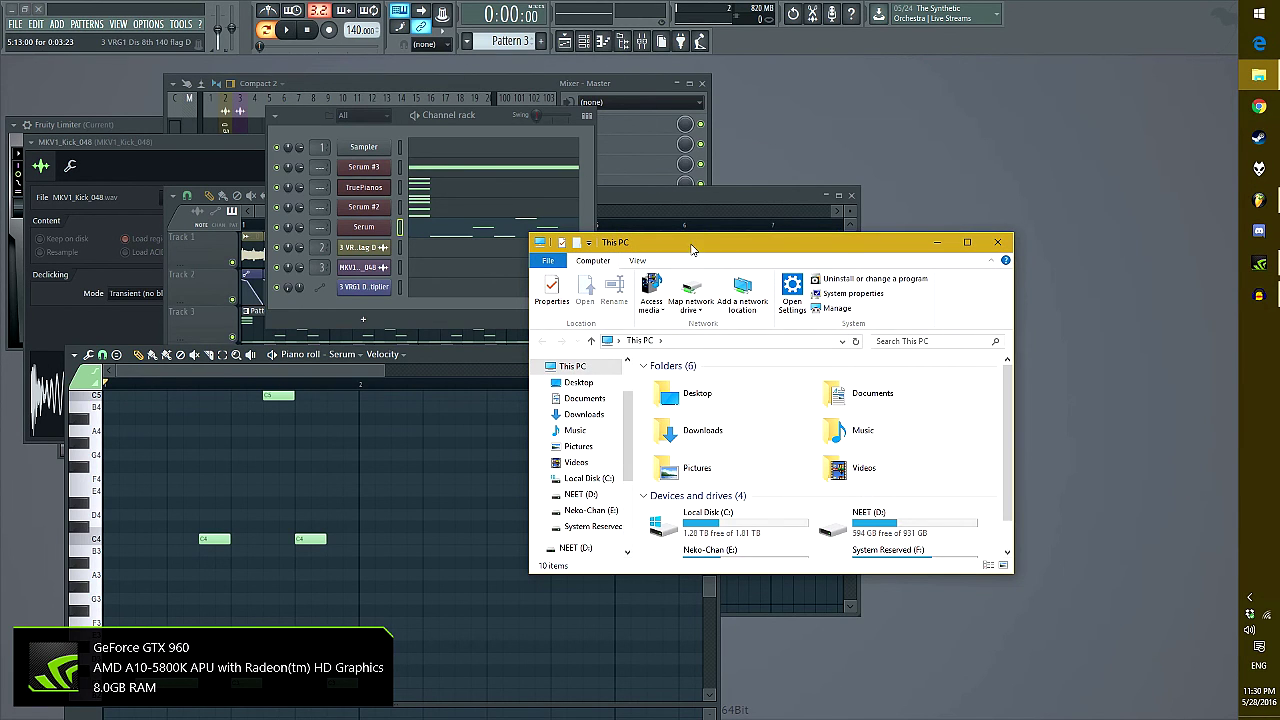
{"action": "left_click_drag", "start_coordinate": [686, 249], "coordinate": [290, 112]}
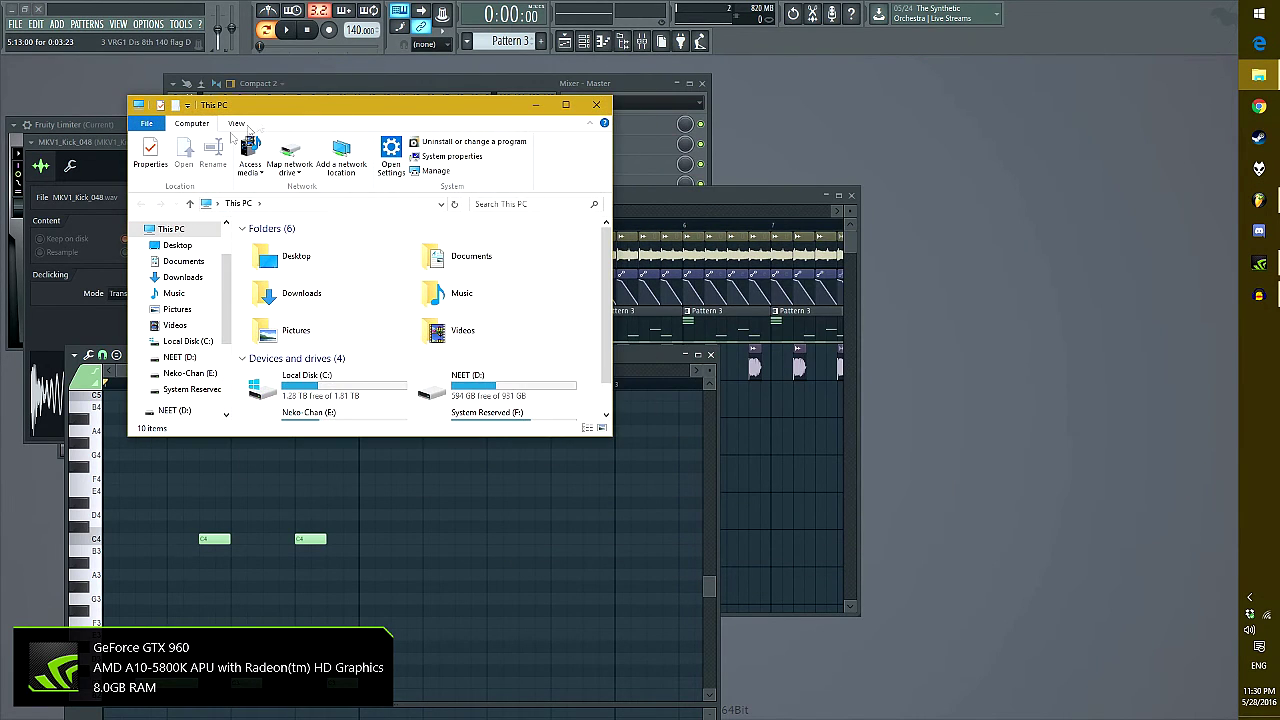
{"action": "scroll", "coordinate": [195, 290], "scroll_direction": "up", "scroll_amount": 2}
{"action": "left_click", "coordinate": [184, 252]}
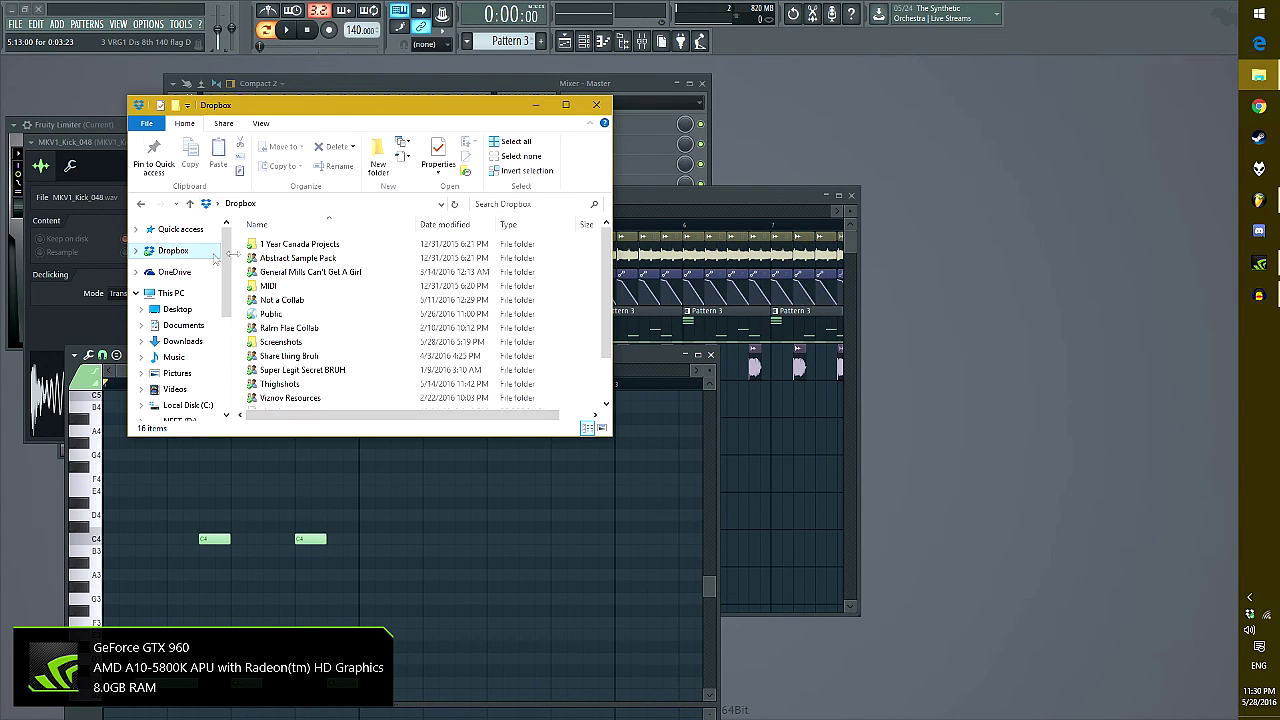
{"action": "left_click", "coordinate": [292, 306]}
{"action": "double_click", "coordinate": [292, 306]}
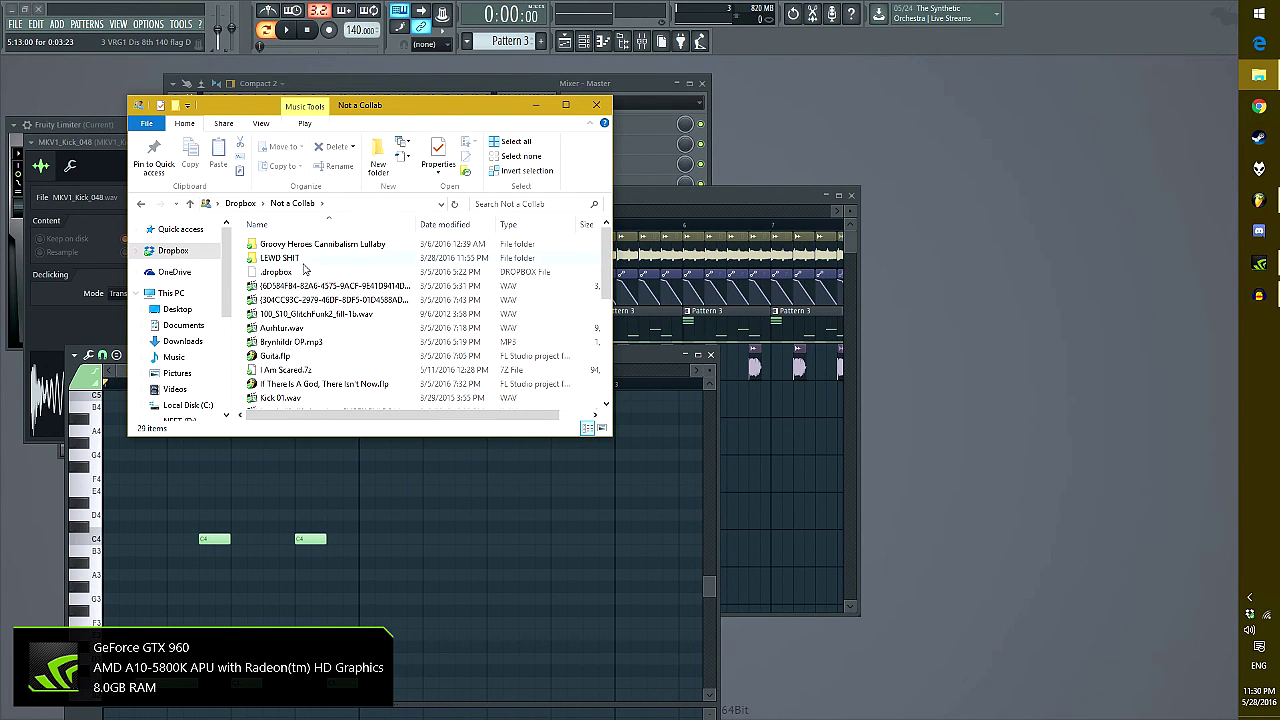
Play Mountain Of Faith.mp3 from Dropbox's Public/Music/Remixes folder, close the player and return to FL Studio
{"action": "key", "text": "alt+Left"}
{"action": "double_click", "coordinate": [300, 315]}
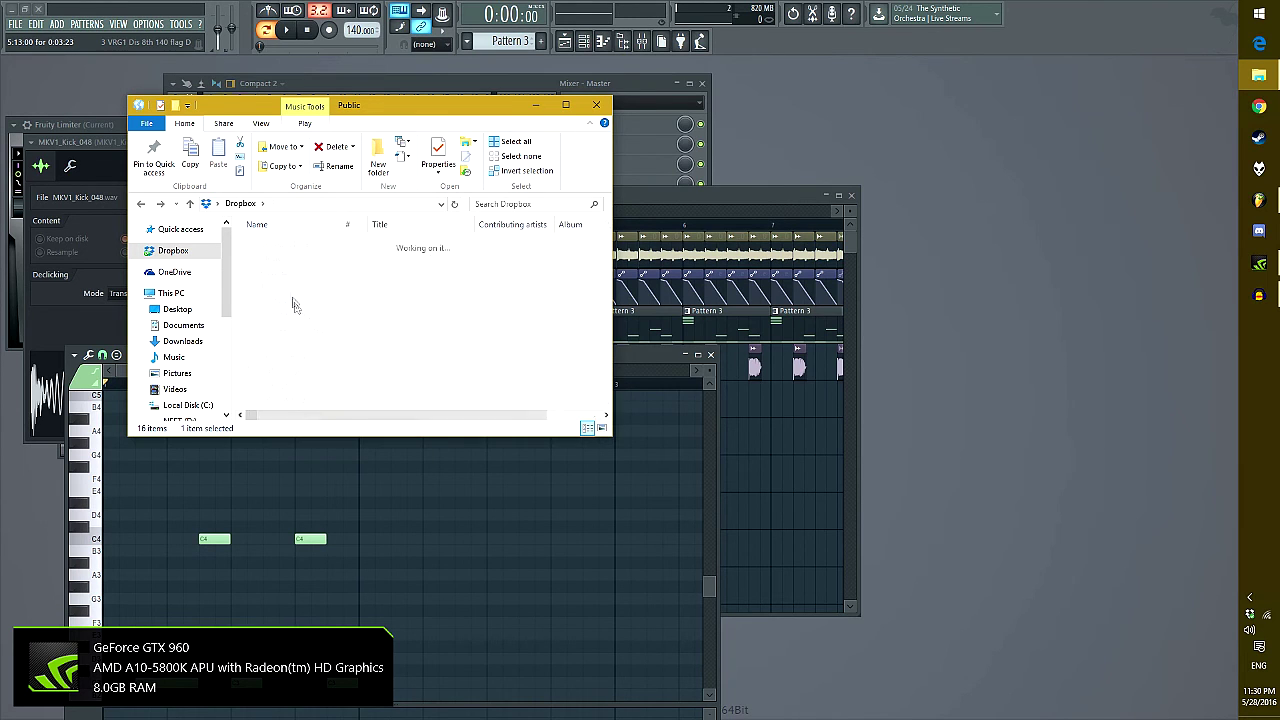
{"action": "double_click", "coordinate": [270, 258]}
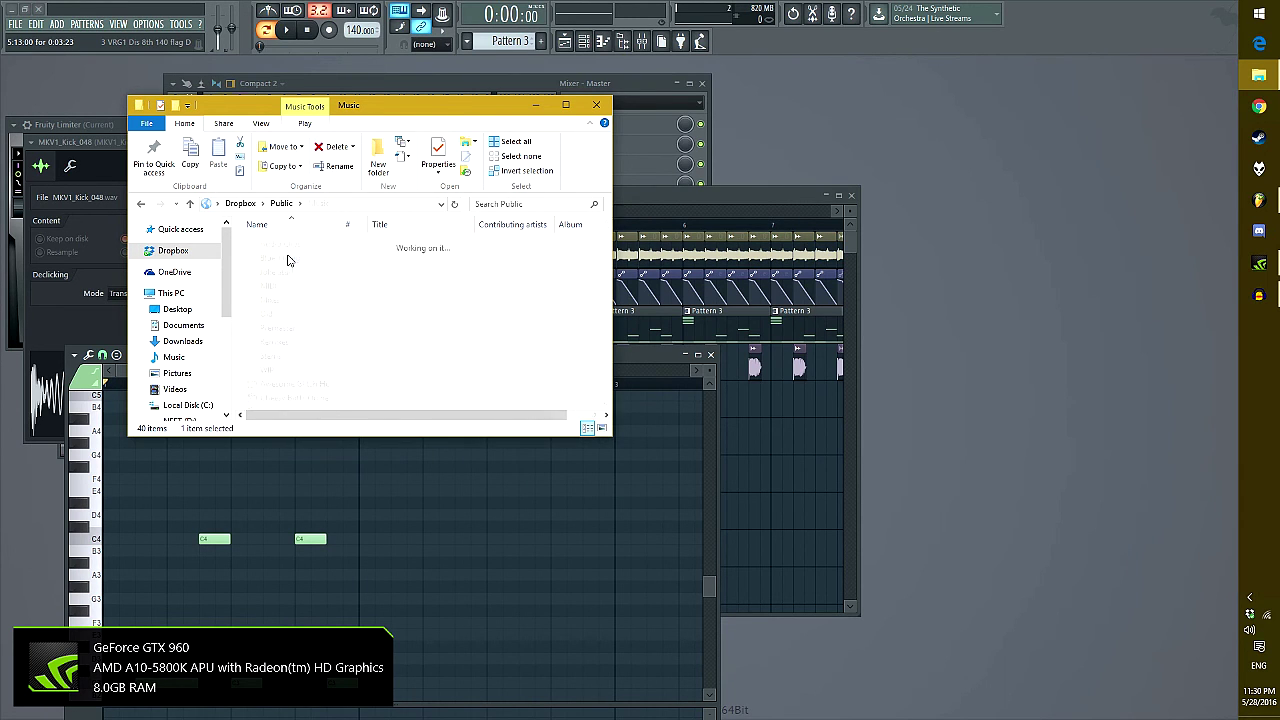
{"action": "double_click", "coordinate": [296, 342]}
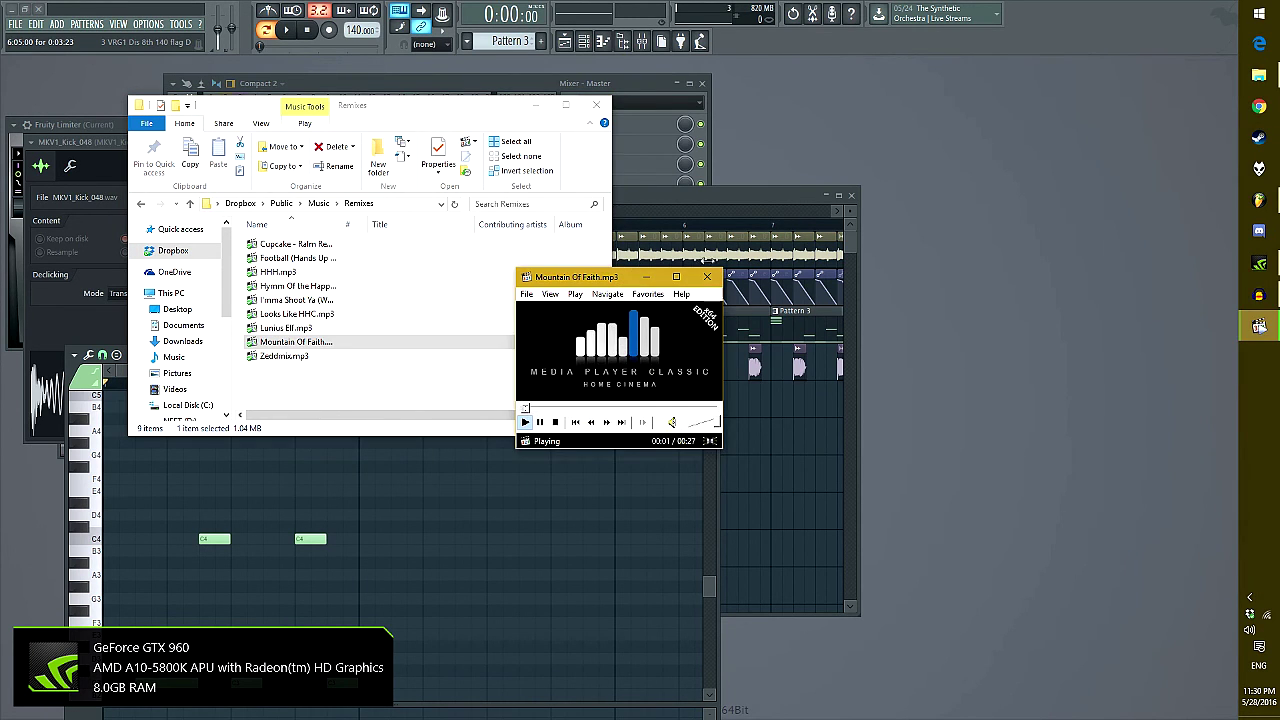
{"action": "left_click", "coordinate": [707, 278]}
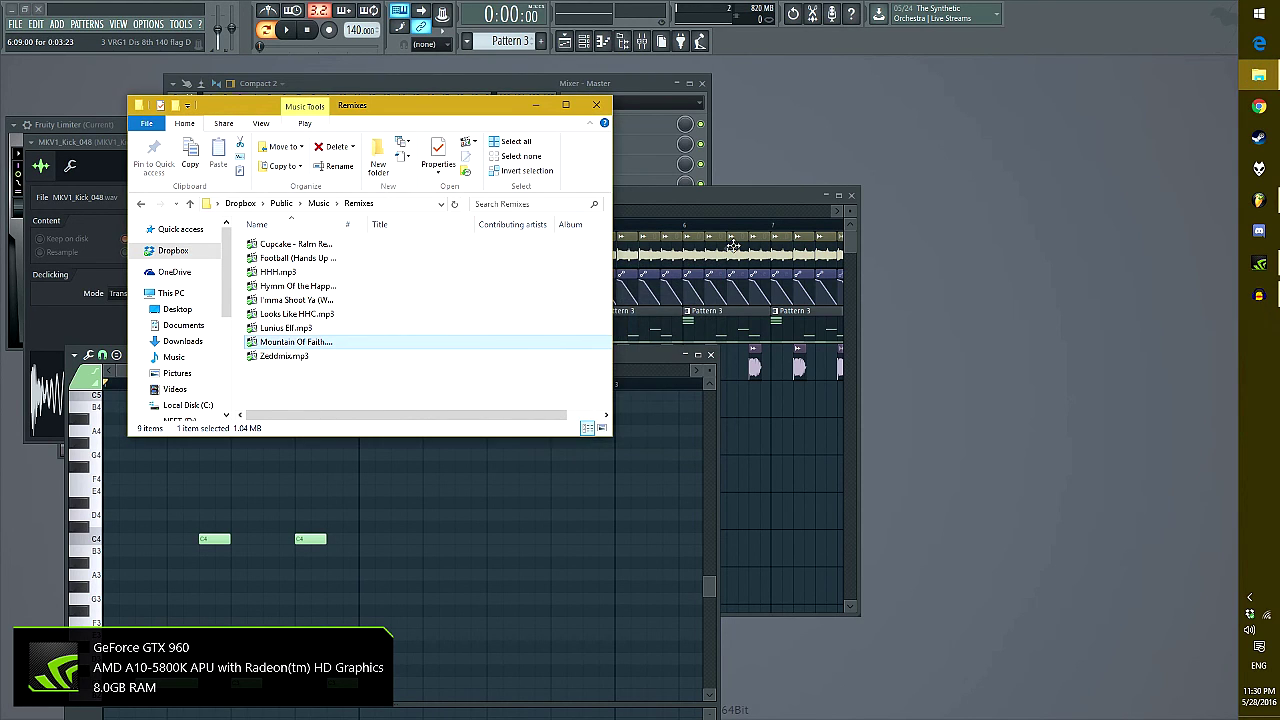
{"action": "left_click", "coordinate": [638, 204]}
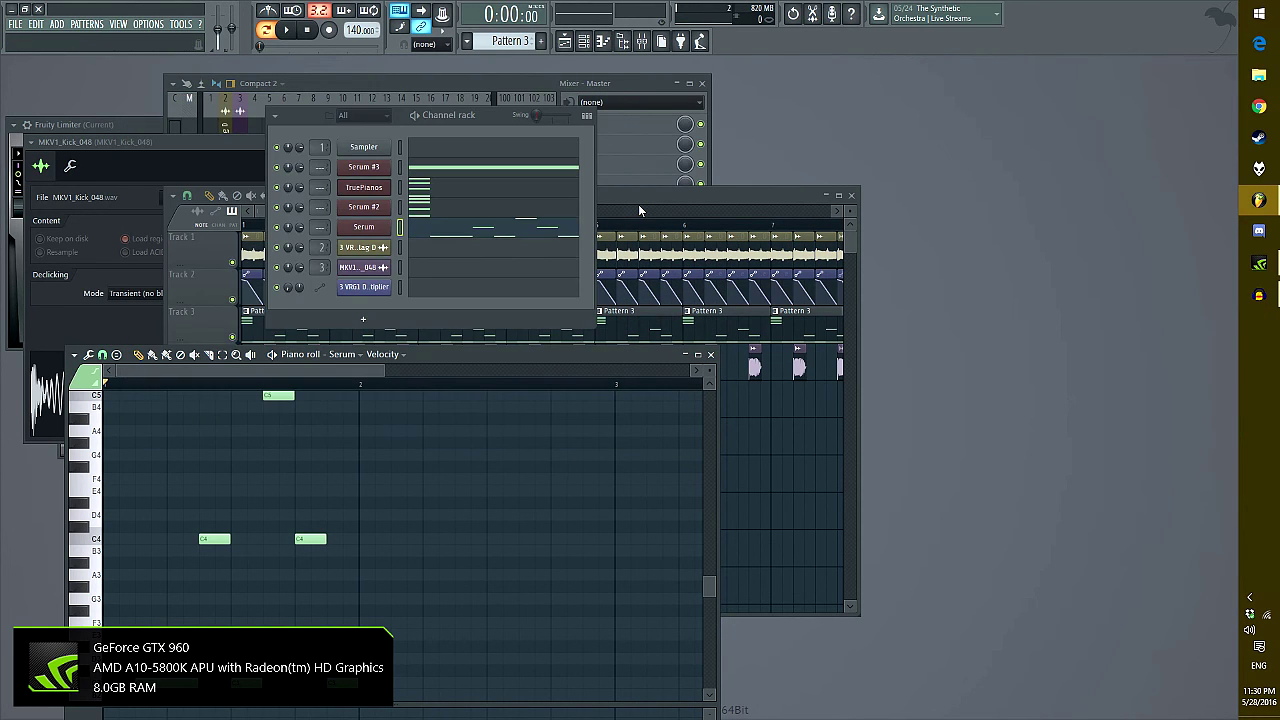